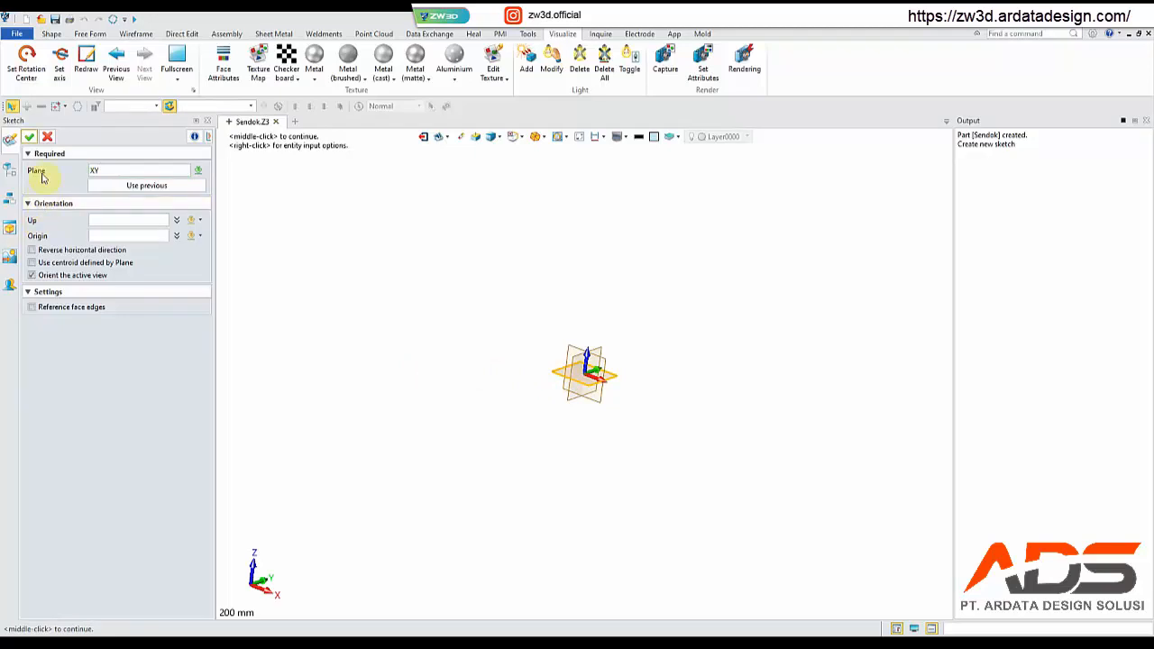
- Start a sketch on the XY plane and load Sendok Atas.jpg as its reference image
{"action": "left_click", "coordinate": [29, 136]}
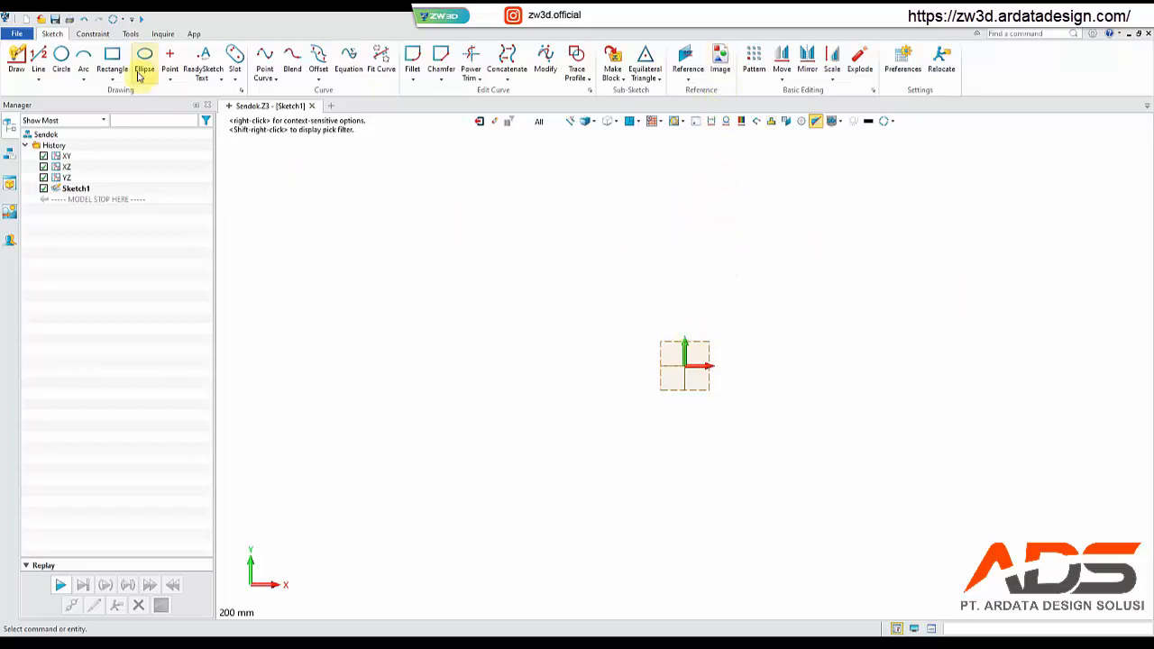
{"action": "left_click", "coordinate": [725, 69]}
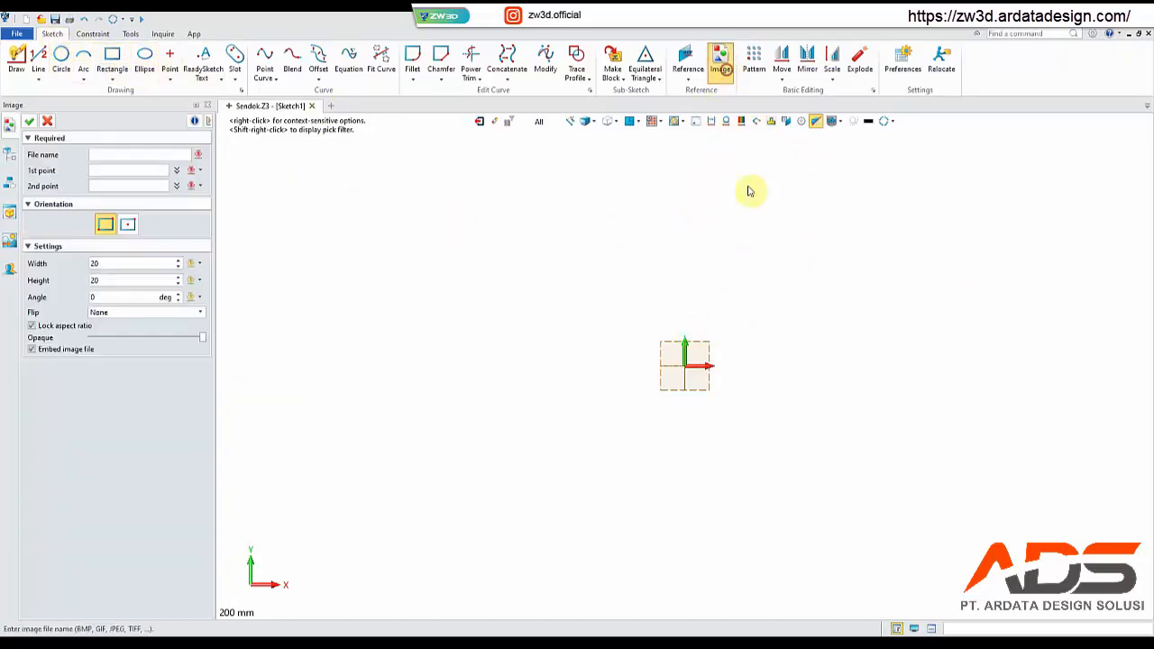
{"action": "double_click", "coordinate": [457, 258]}
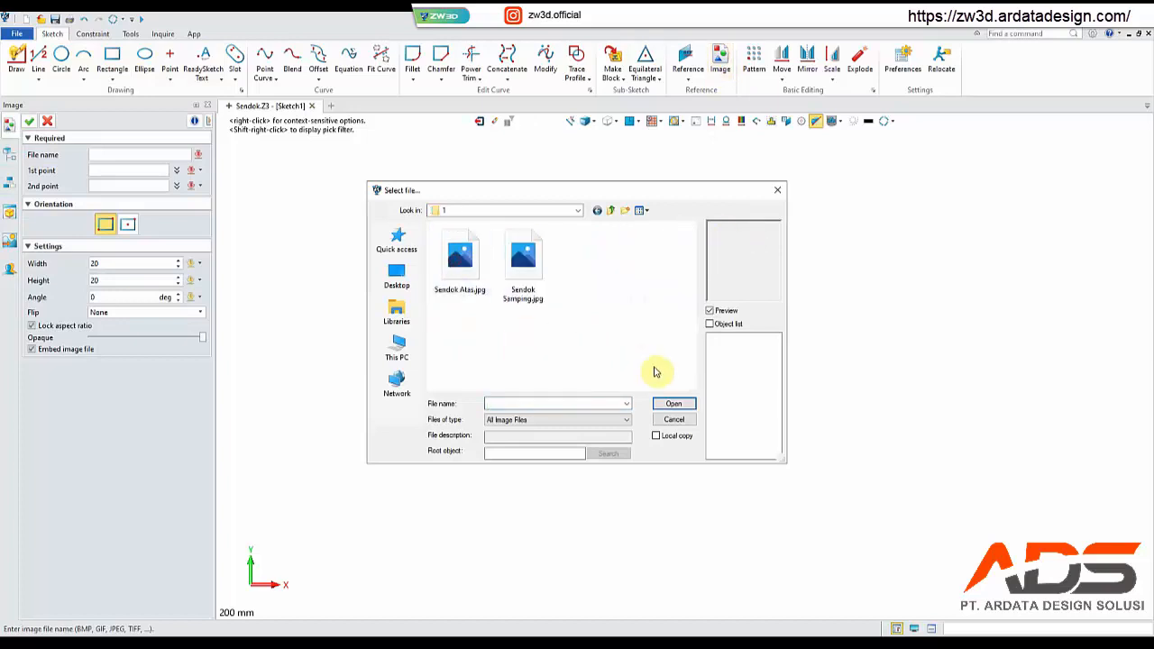
{"action": "left_click", "coordinate": [463, 289]}
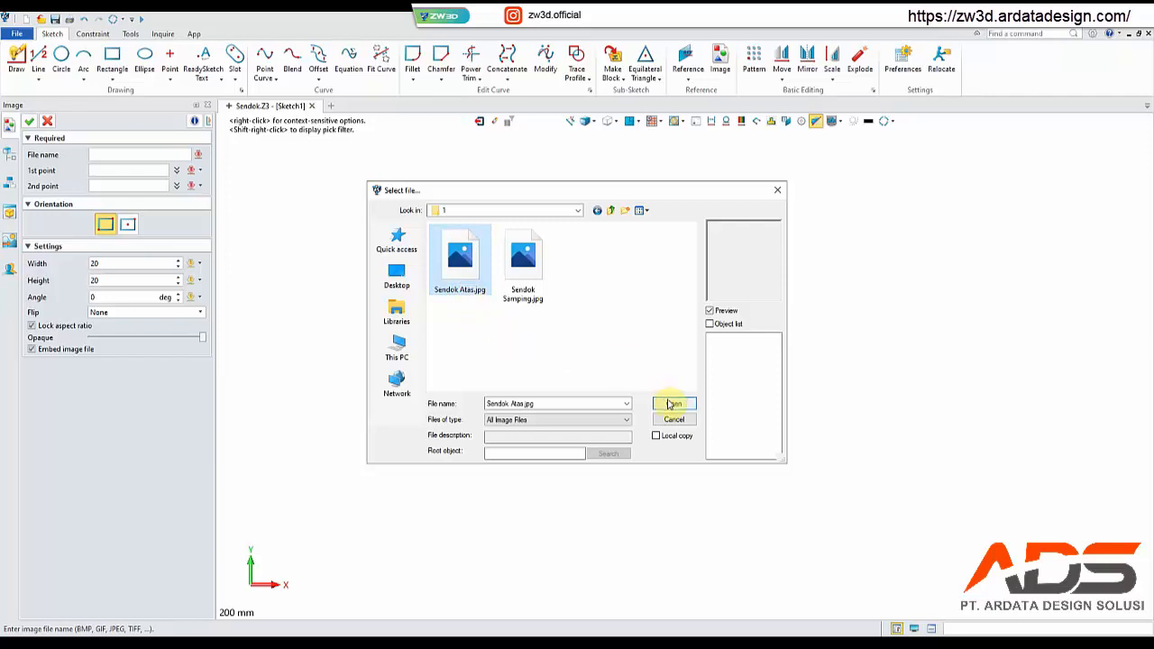
{"action": "left_click", "coordinate": [670, 404]}
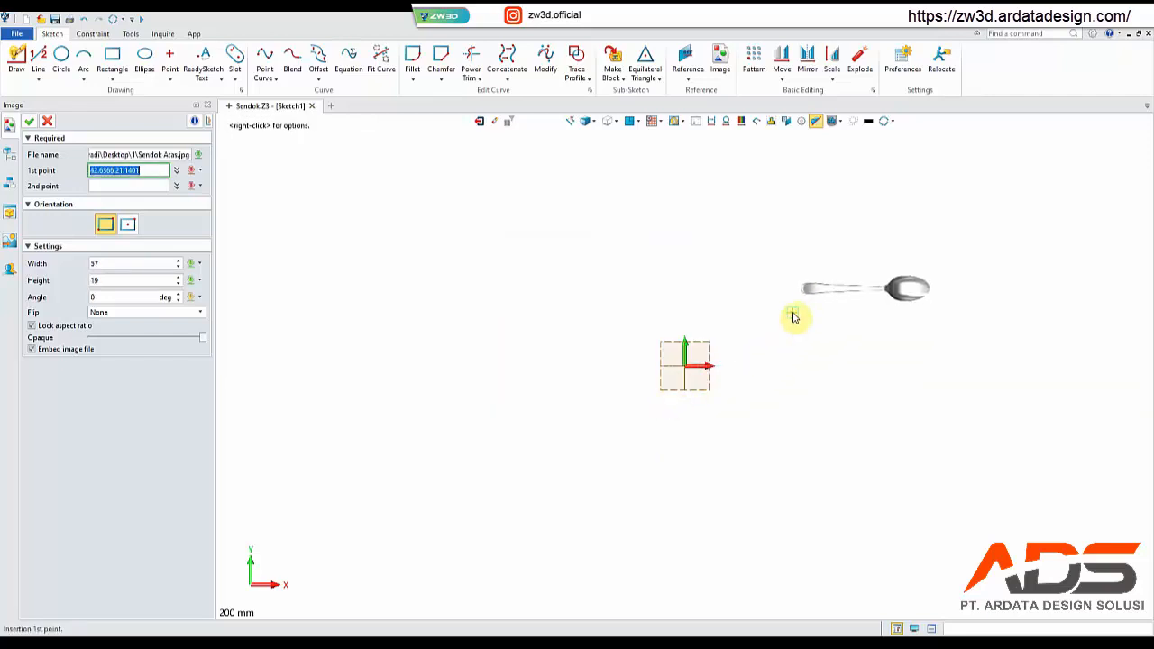
- Place the spoon image with its first point at the origin 0,0 and a width of 300
{"action": "scroll", "coordinate": [778, 333], "scroll_direction": "up", "scroll_amount": 2}
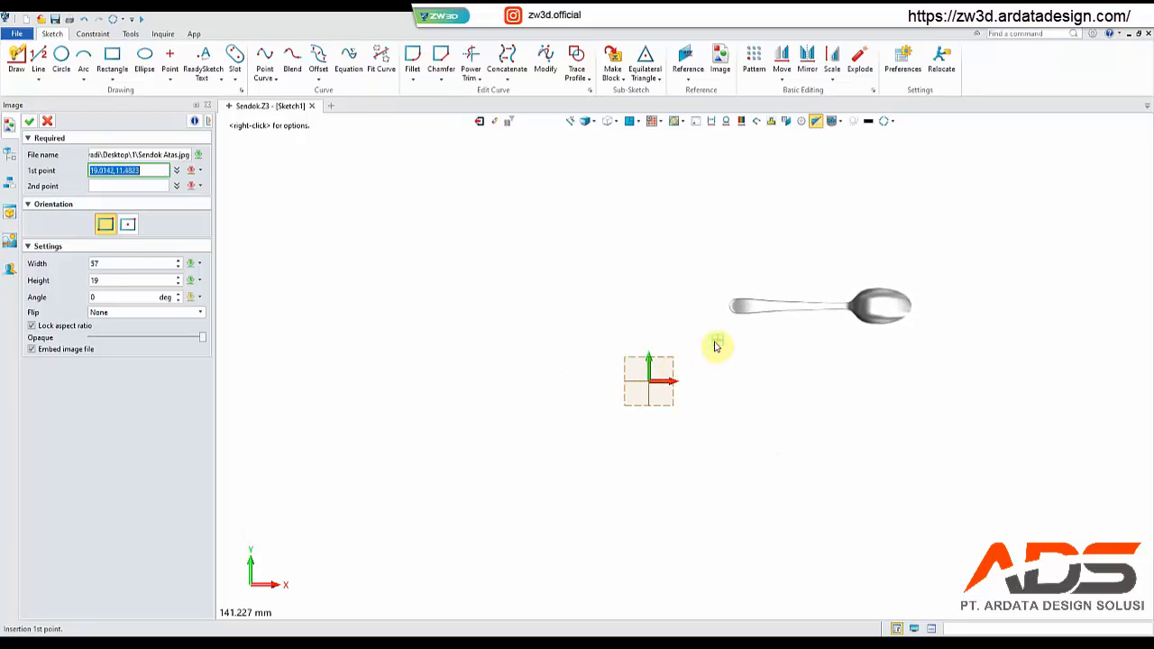
{"action": "left_click", "coordinate": [651, 386]}
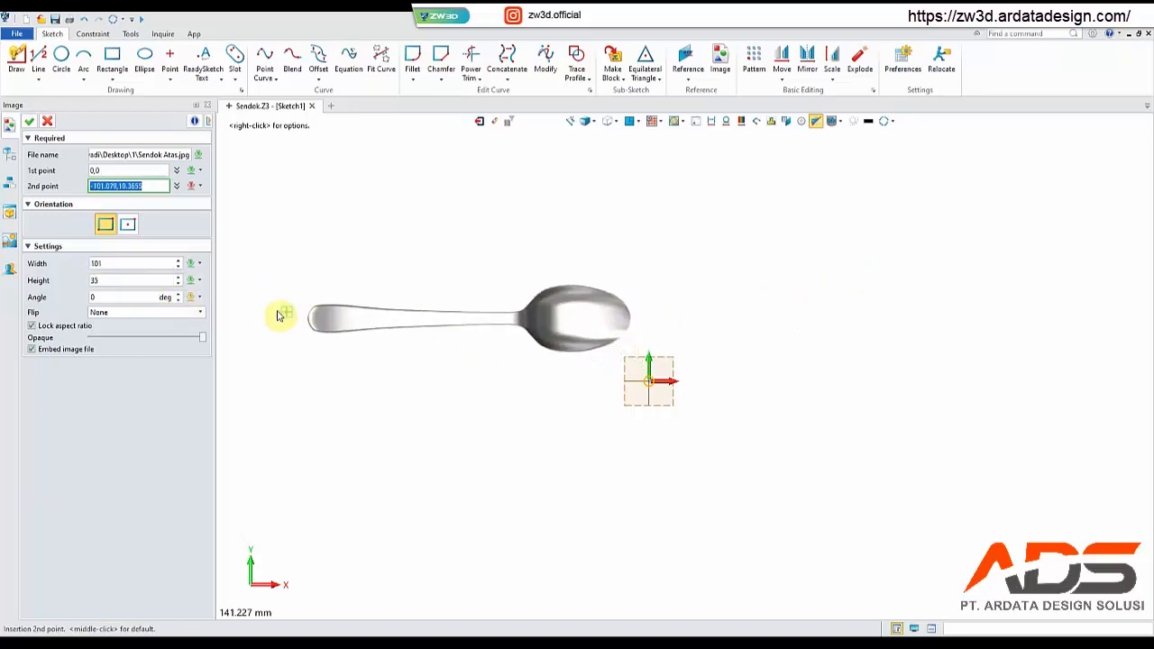
{"action": "left_click", "coordinate": [116, 263]}
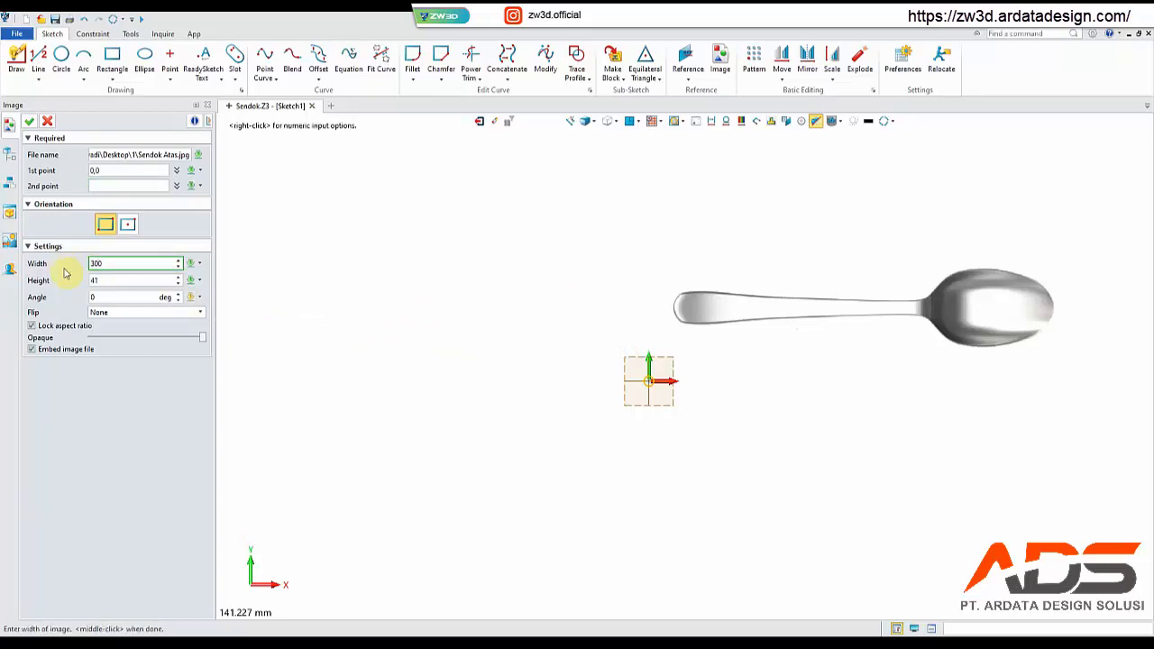
{"action": "key", "text": "Return"}
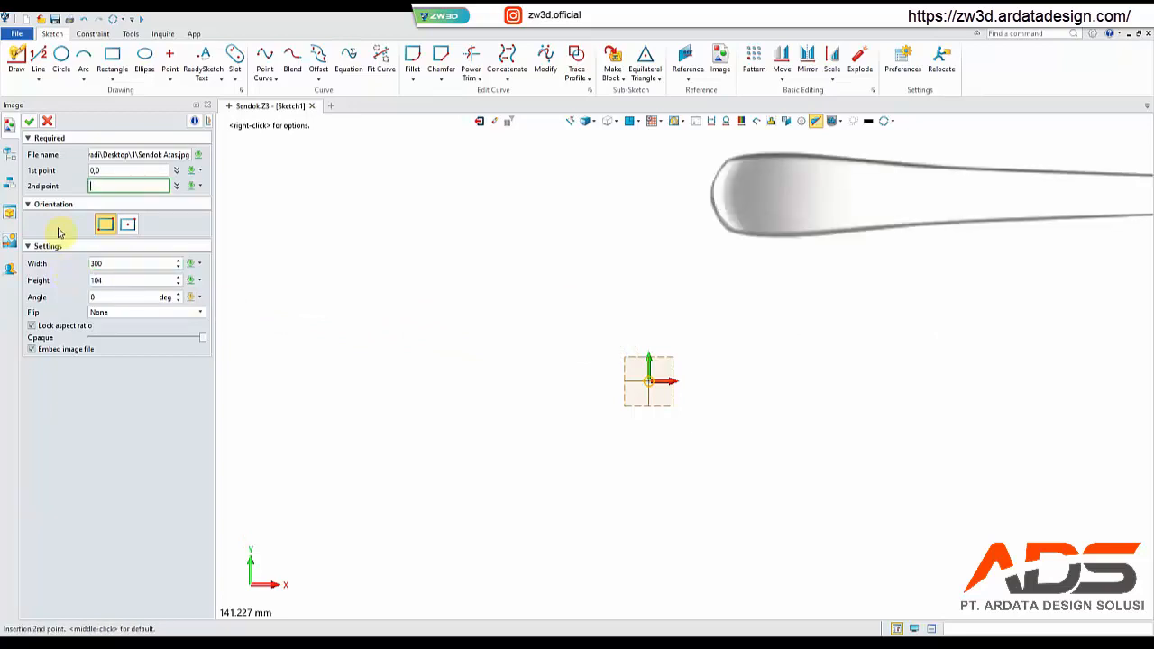
{"action": "left_click", "coordinate": [29, 121]}
{"action": "scroll", "coordinate": [507, 343], "scroll_direction": "down", "scroll_amount": 2}
{"action": "middle_click_drag", "start_coordinate": [780, 358], "coordinate": [528, 442]}
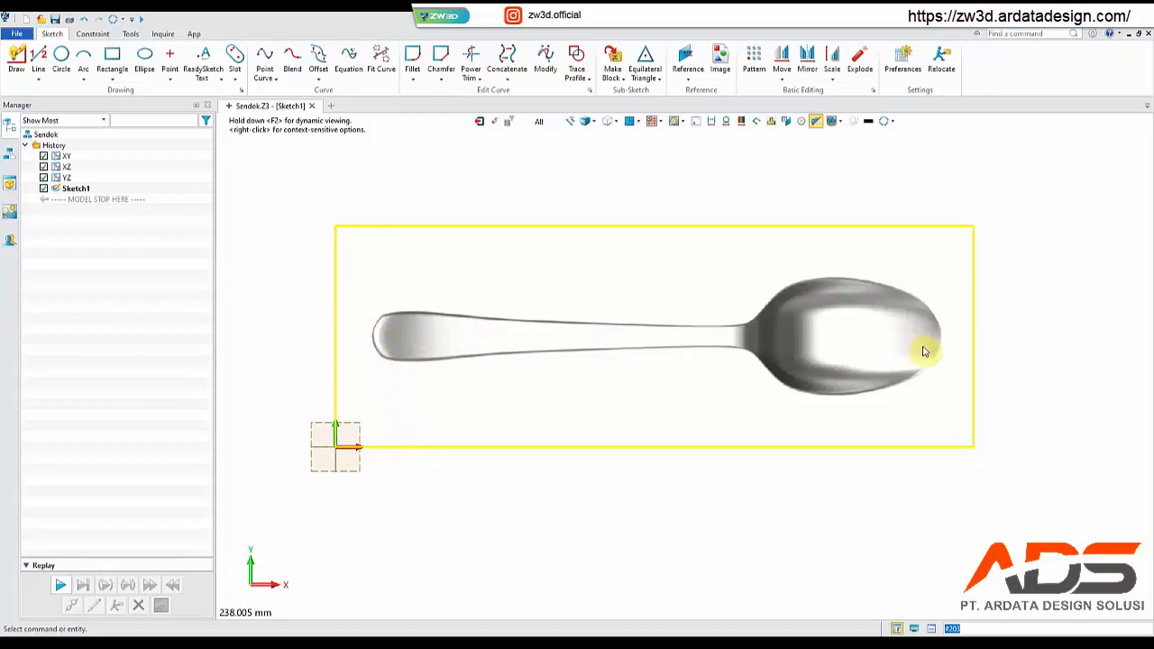
- Turn on the point grid and draw a horizontal line about 268 mm long from the handle's end to the bowl's tip
{"action": "left_click", "coordinate": [659, 121]}
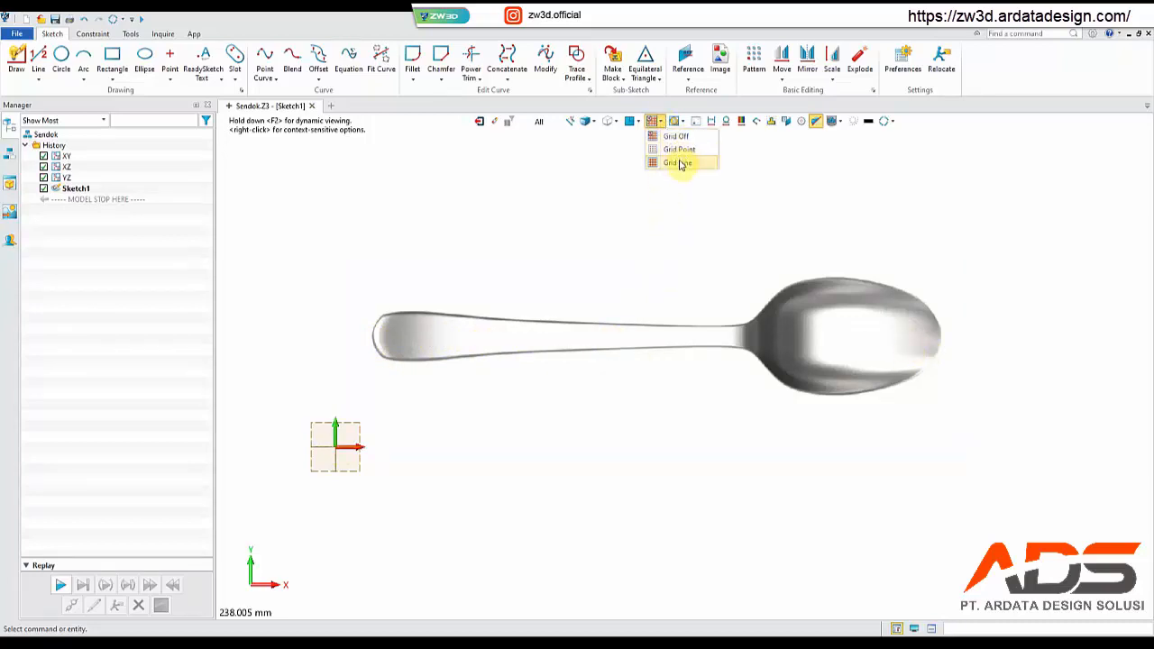
{"action": "left_click", "coordinate": [681, 150]}
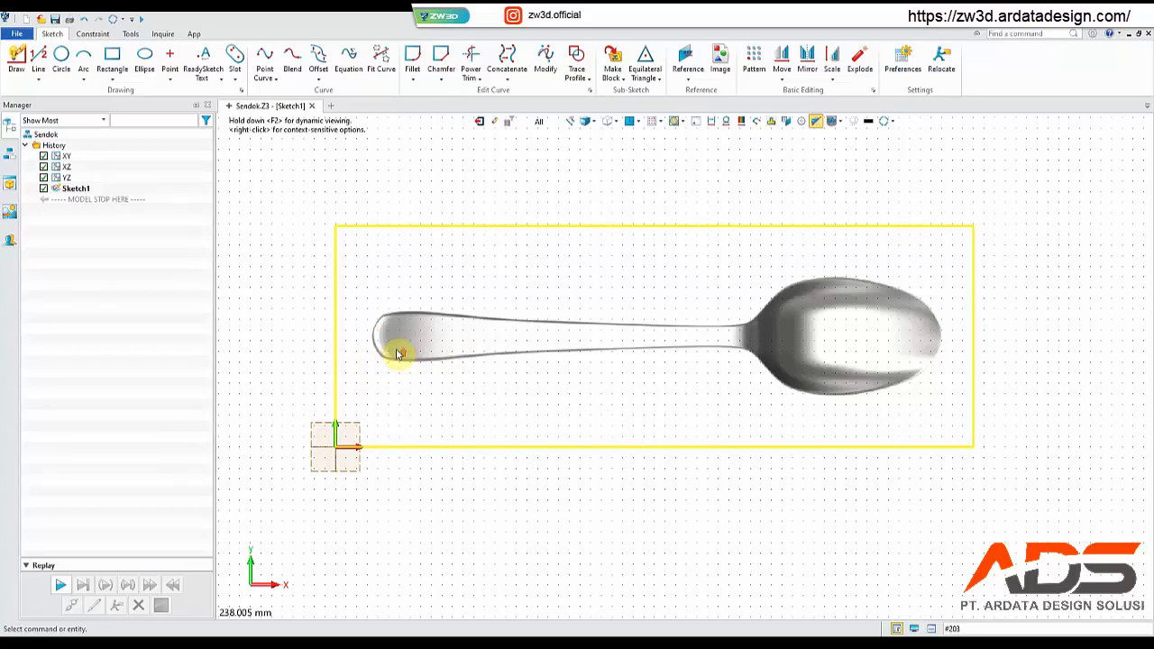
{"action": "scroll", "coordinate": [397, 347], "scroll_direction": "up", "scroll_amount": 5}
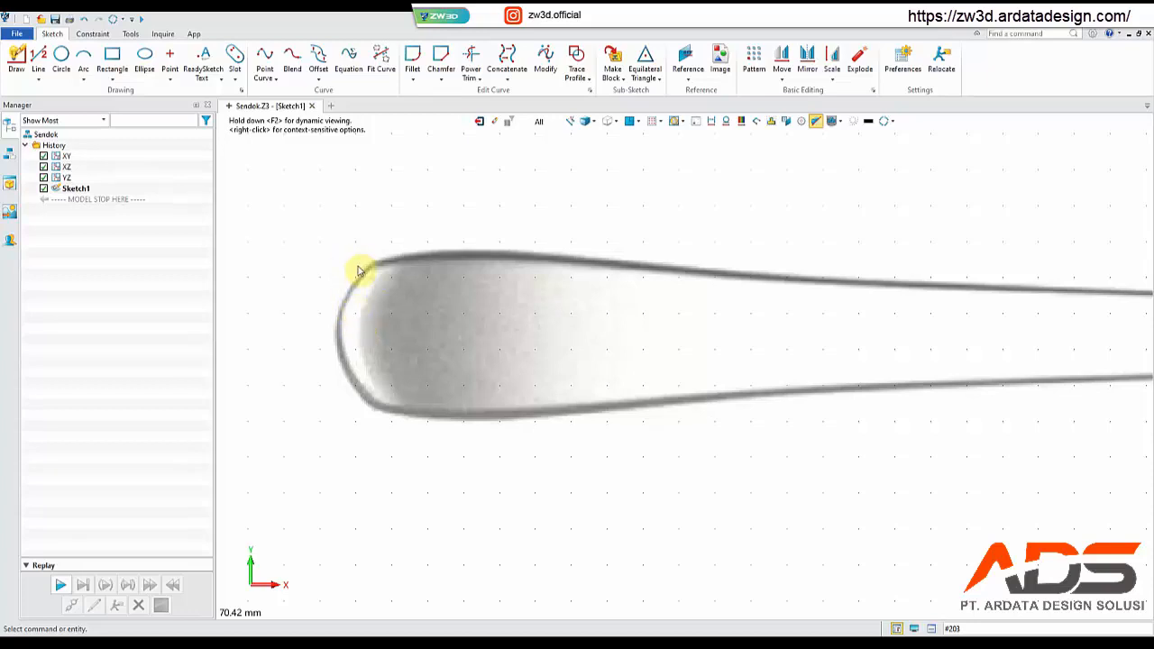
{"action": "left_click", "coordinate": [40, 61]}
{"action": "left_click", "coordinate": [37, 80]}
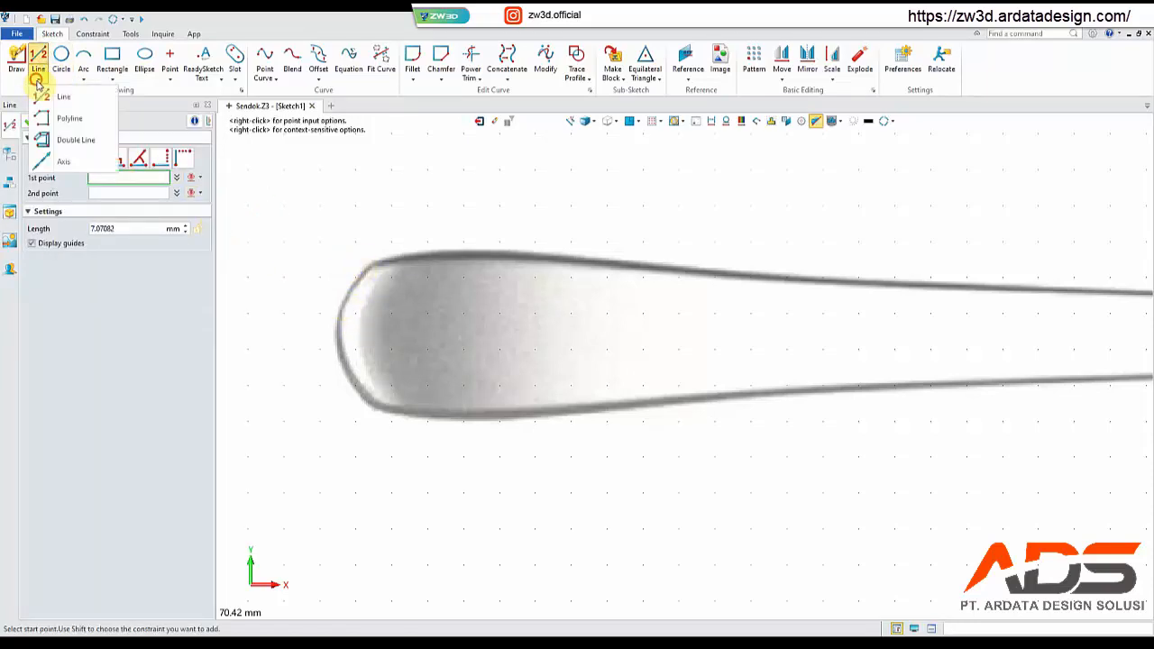
{"action": "left_click", "coordinate": [62, 96]}
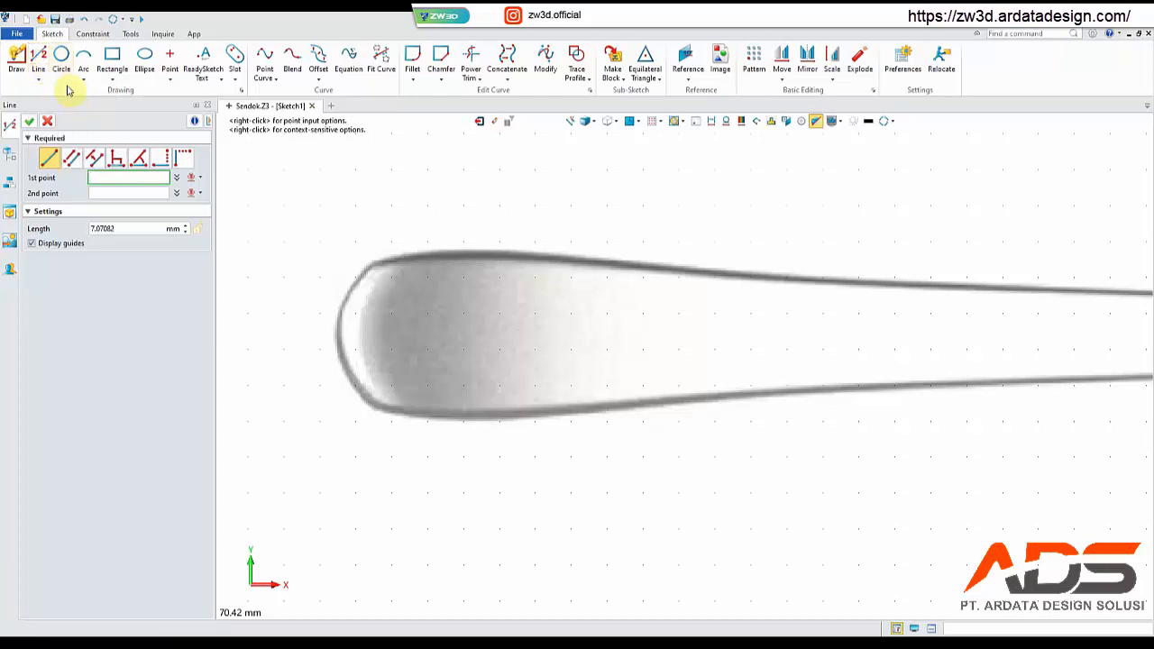
{"action": "left_click", "coordinate": [337, 335]}
{"action": "scroll", "coordinate": [597, 330], "scroll_direction": "down", "scroll_amount": 5}
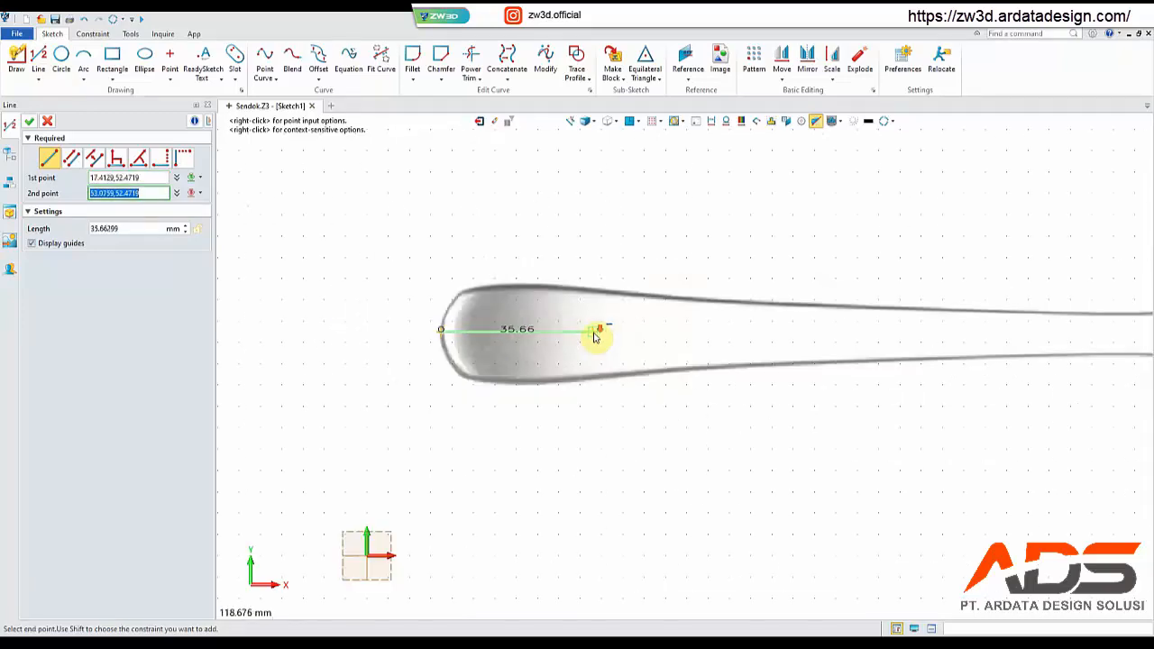
{"action": "scroll", "coordinate": [729, 374], "scroll_direction": "up", "scroll_amount": 8}
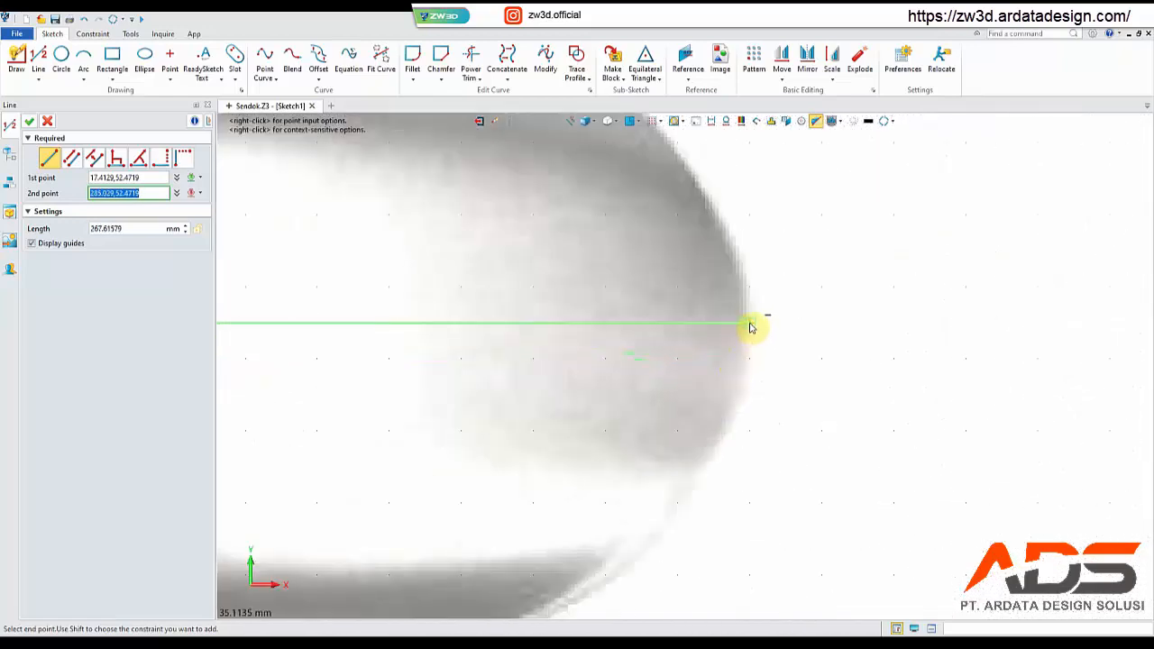
{"action": "left_click", "coordinate": [751, 324]}
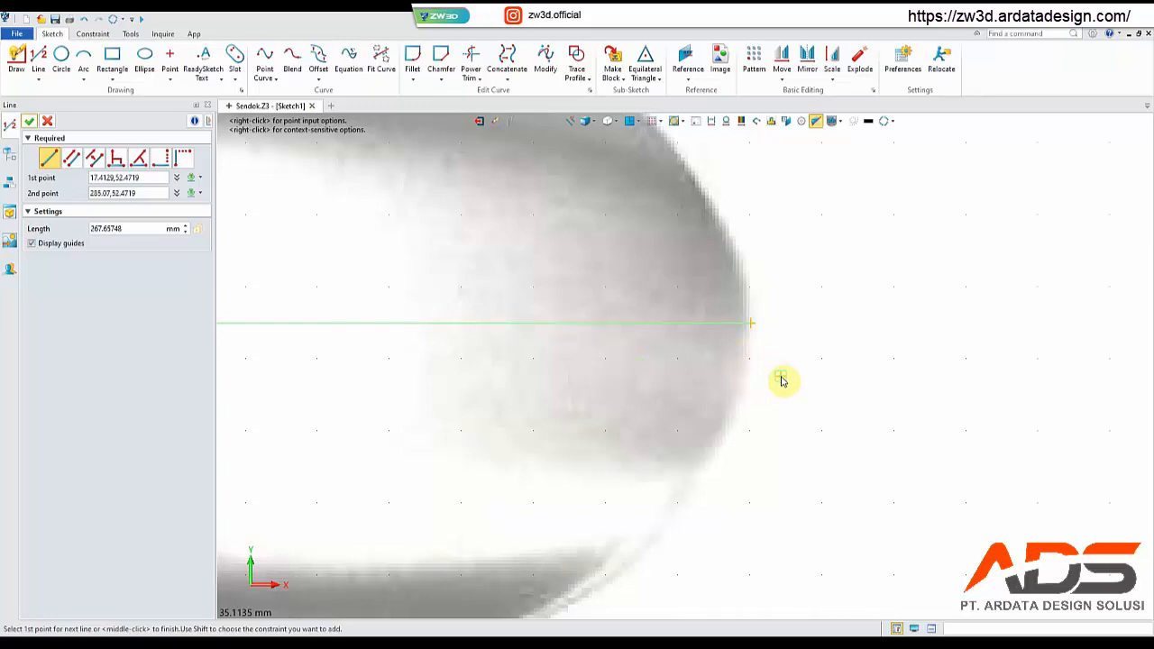
{"action": "middle_click", "coordinate": [781, 379]}
- Toggle the spoon's horizontal centre line to construction geometry
{"action": "scroll", "coordinate": [782, 381], "scroll_direction": "down", "scroll_amount": 8}
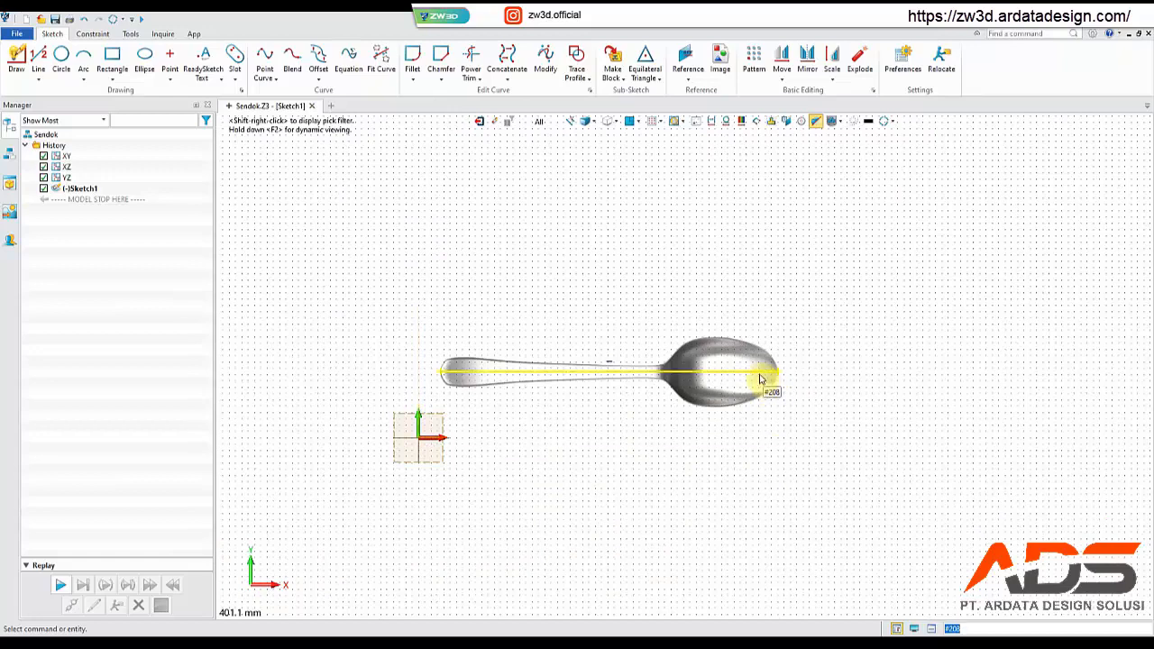
{"action": "right_click", "coordinate": [760, 378]}
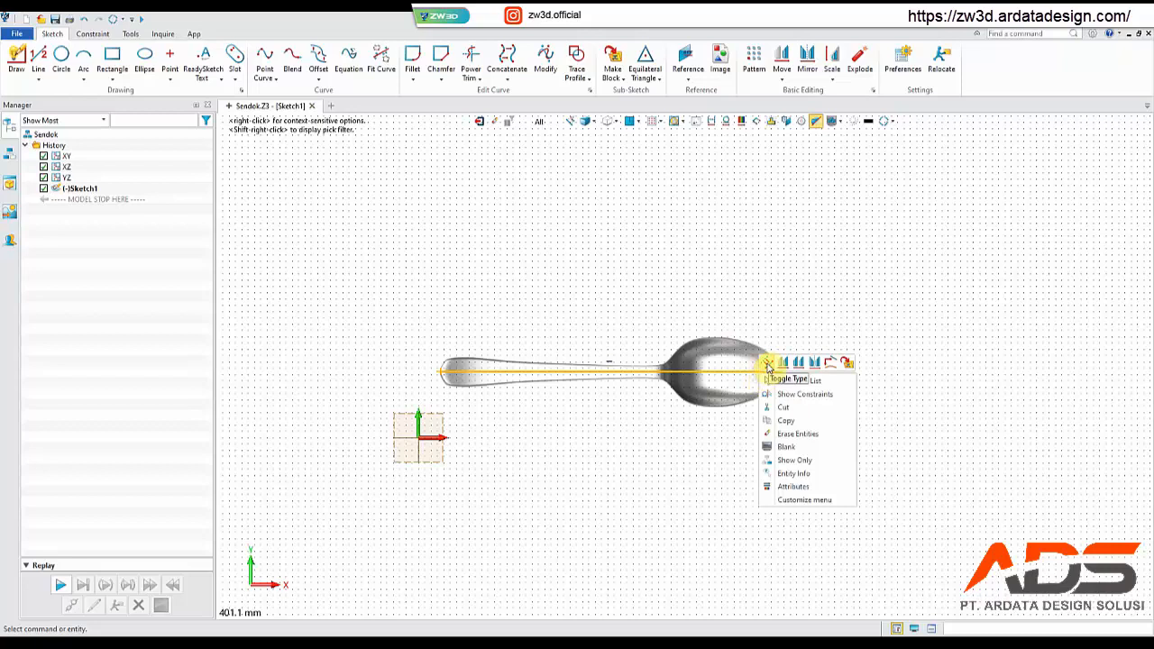
{"action": "left_click", "coordinate": [767, 365]}
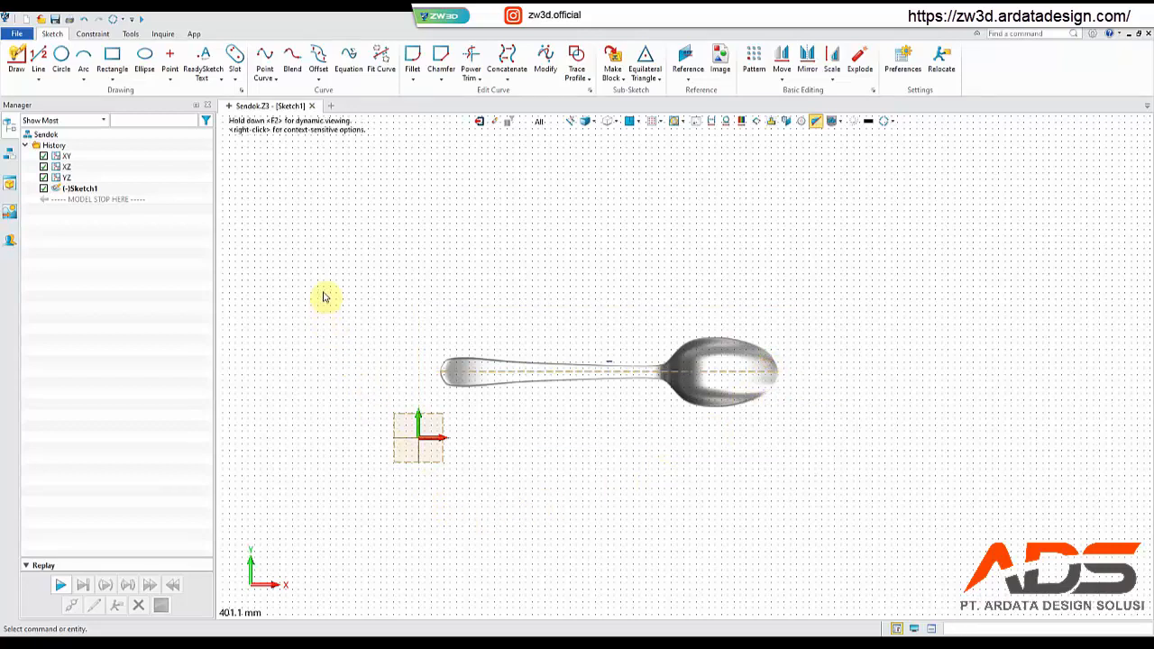
- Move the spoon image together with its centre line from the line's handle-side endpoint to the origin 0,0
{"action": "left_click_drag", "start_coordinate": [317, 289], "coordinate": [474, 387]}
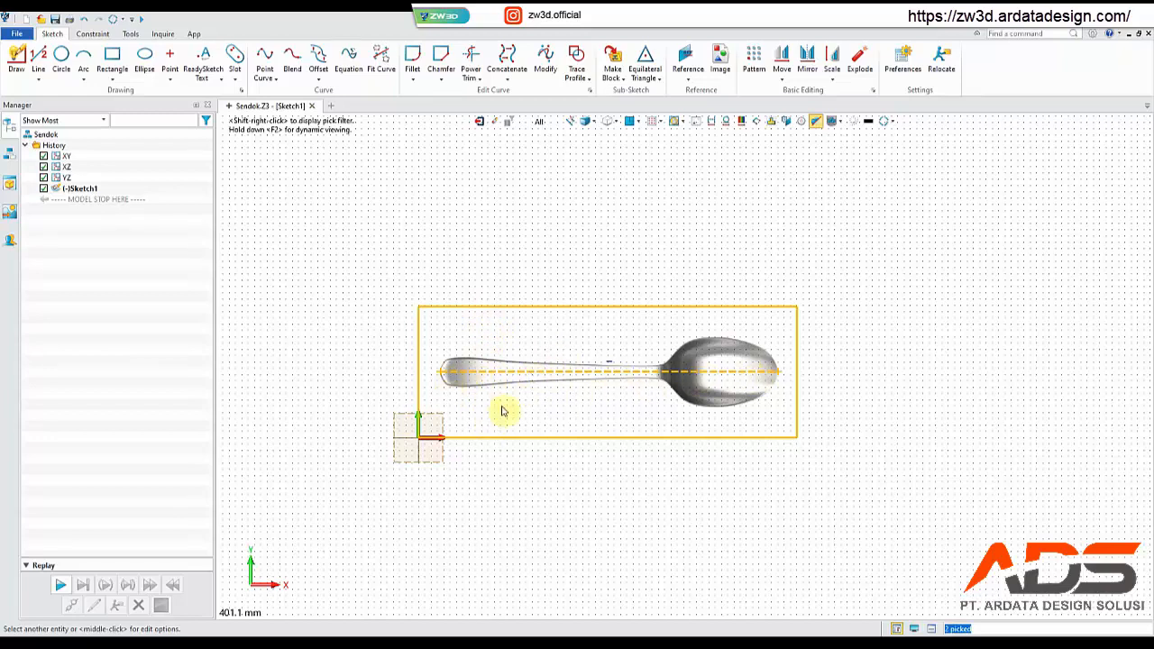
{"action": "left_click", "coordinate": [513, 501]}
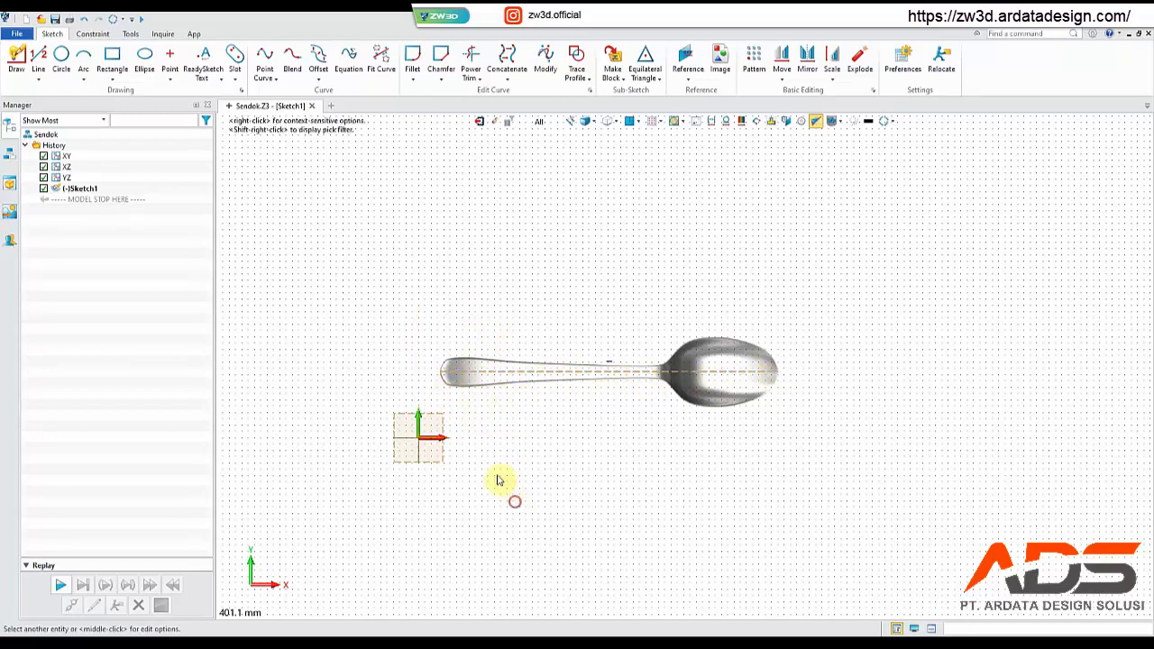
{"action": "left_click", "coordinate": [462, 377]}
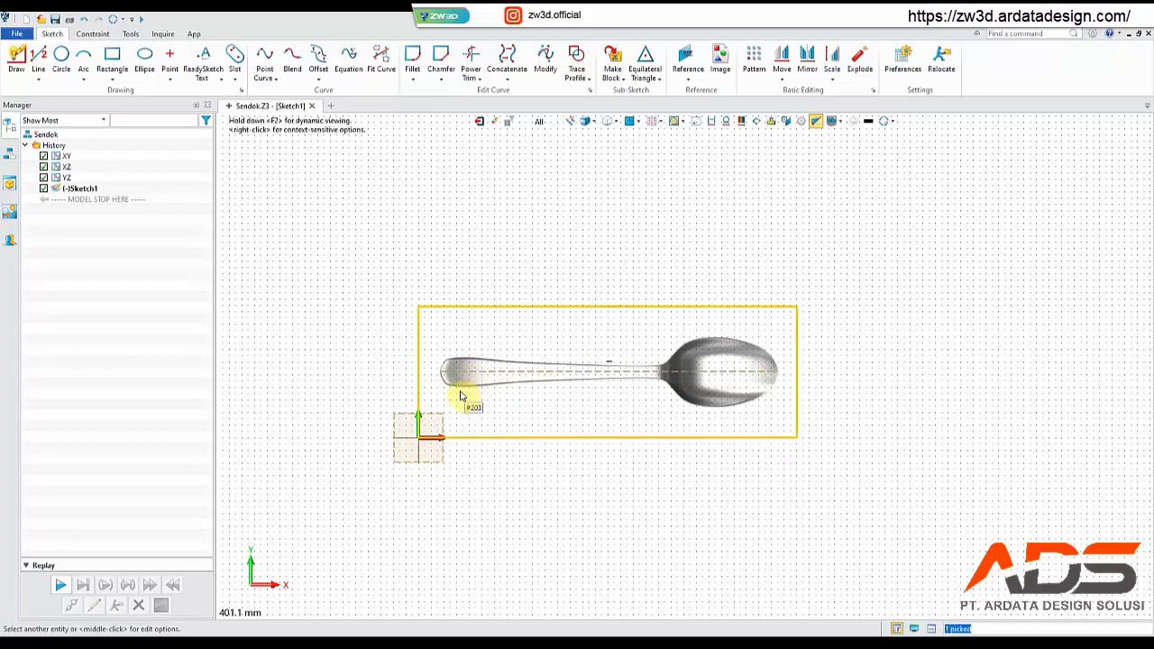
{"action": "left_click_drag", "start_coordinate": [371, 325], "coordinate": [489, 391]}
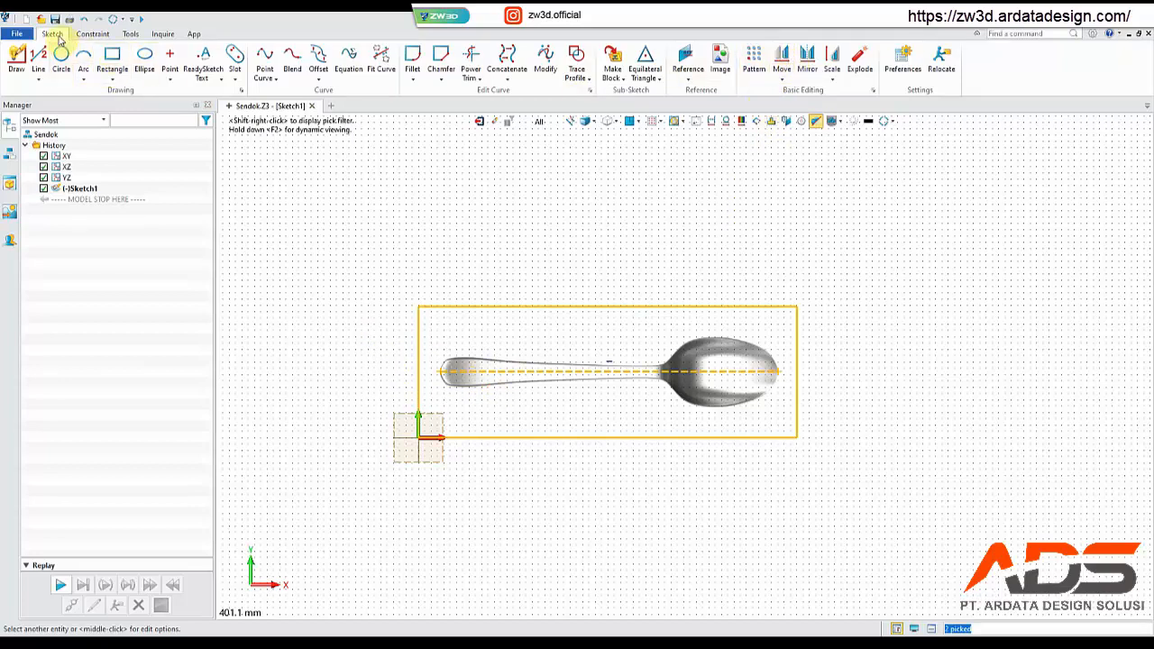
{"action": "left_click", "coordinate": [782, 63]}
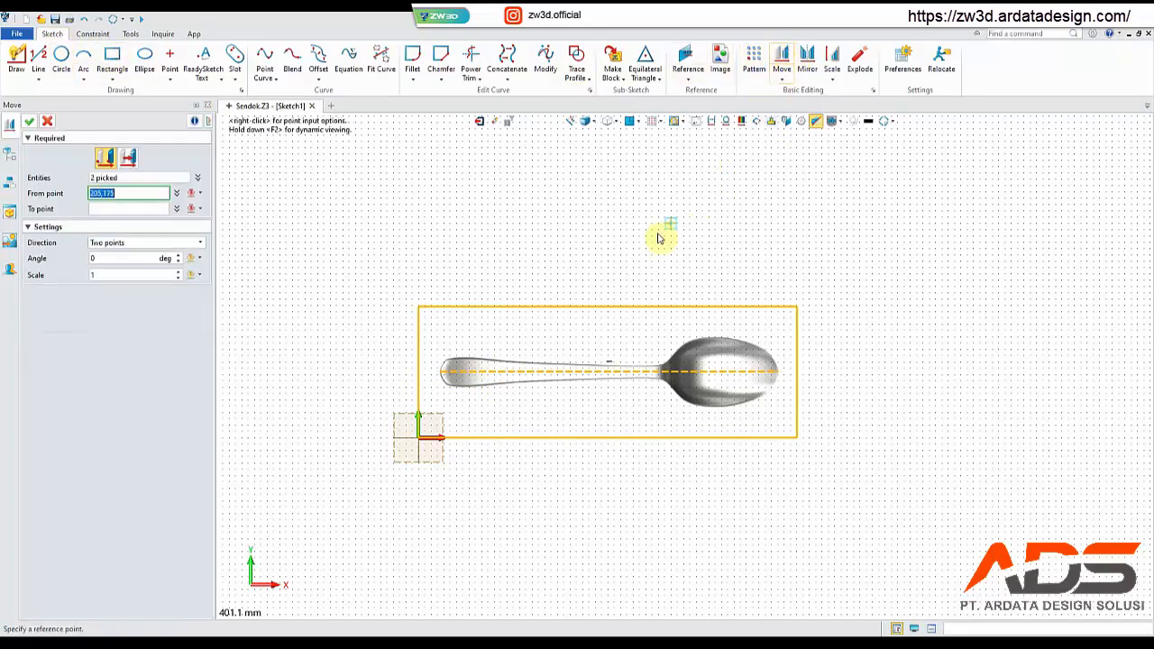
{"action": "left_click", "coordinate": [441, 375]}
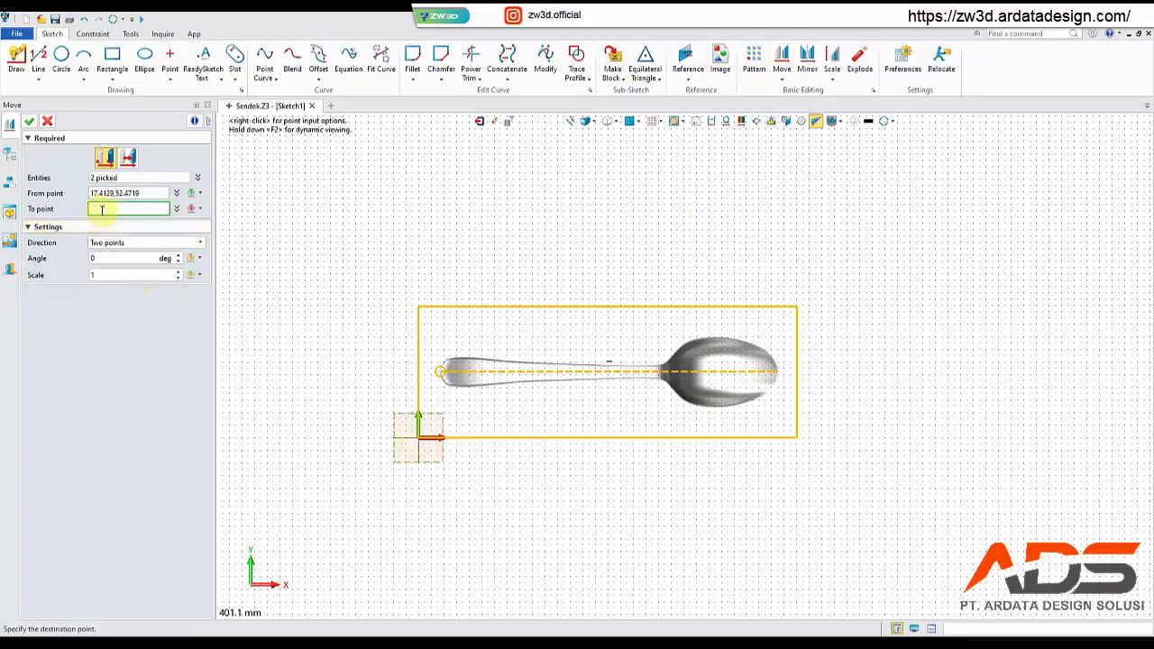
{"action": "left_click", "coordinate": [419, 441]}
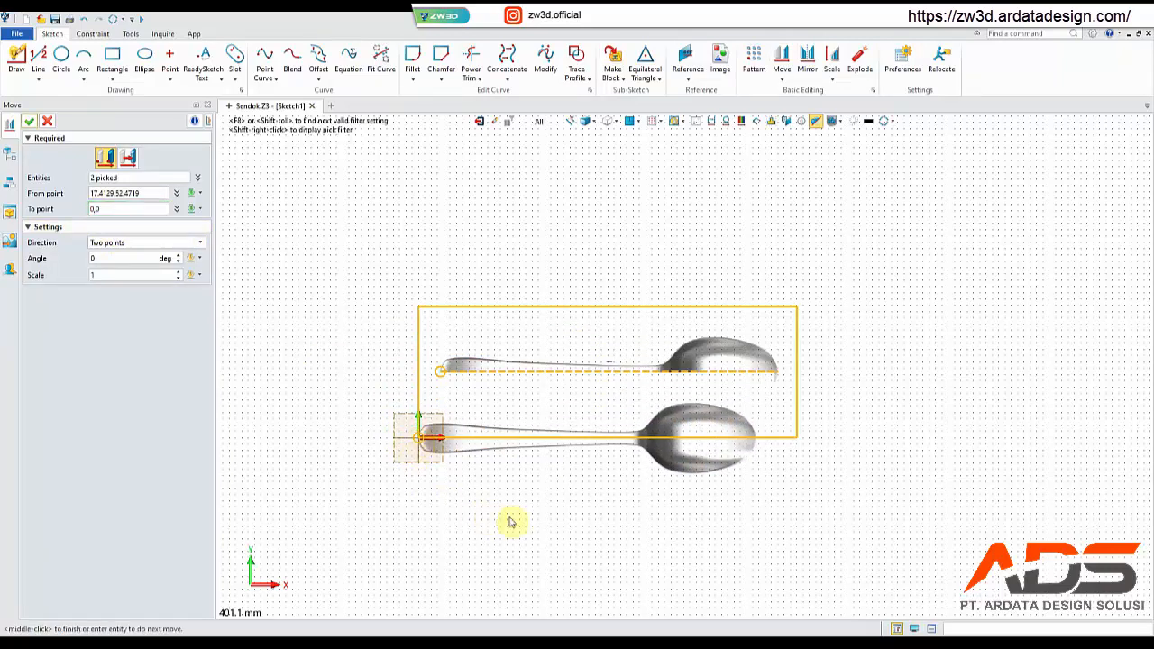
{"action": "left_click", "coordinate": [29, 120]}
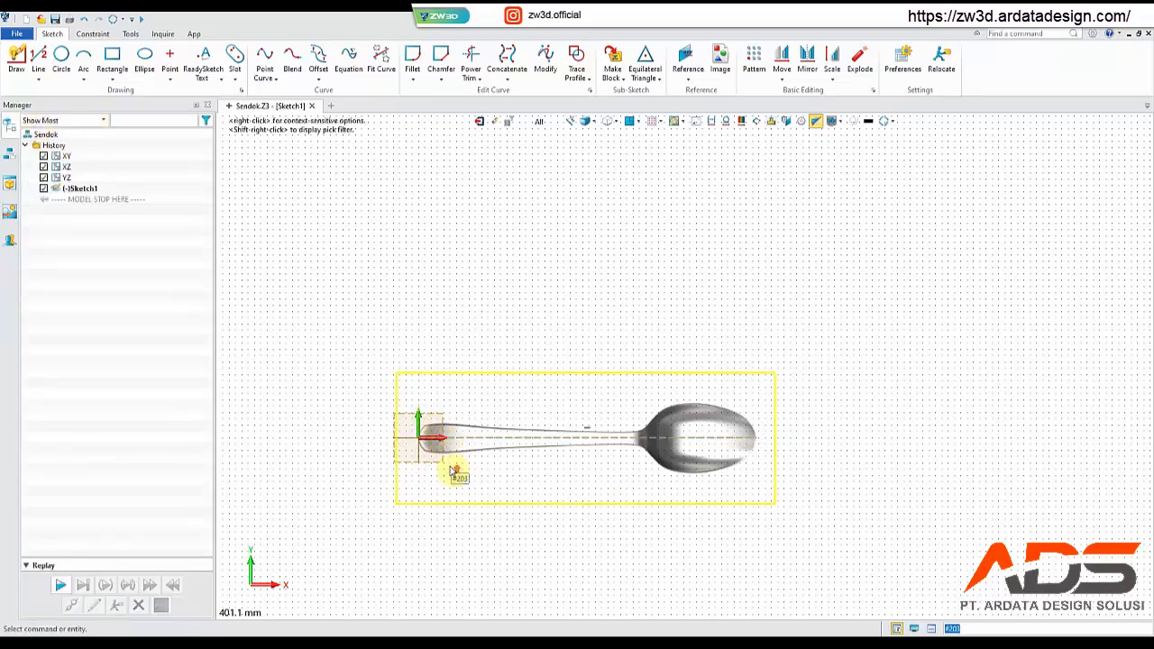
- Trace the spoon's upper outline with a degree 3 point curve through the neck and bowl shoulder to the bowl's widest part
{"action": "scroll", "coordinate": [452, 470], "scroll_direction": "up", "scroll_amount": 4}
{"action": "scroll", "coordinate": [452, 466], "scroll_direction": "down", "scroll_amount": 2}
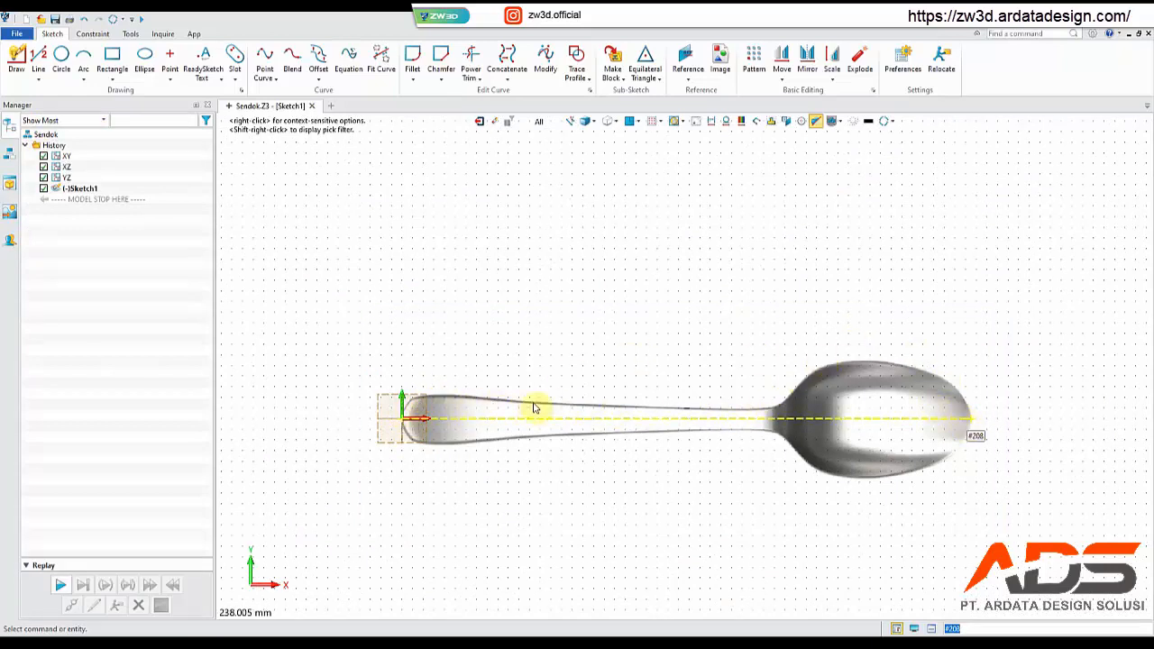
{"action": "scroll", "coordinate": [450, 479], "scroll_direction": "up", "scroll_amount": 2}
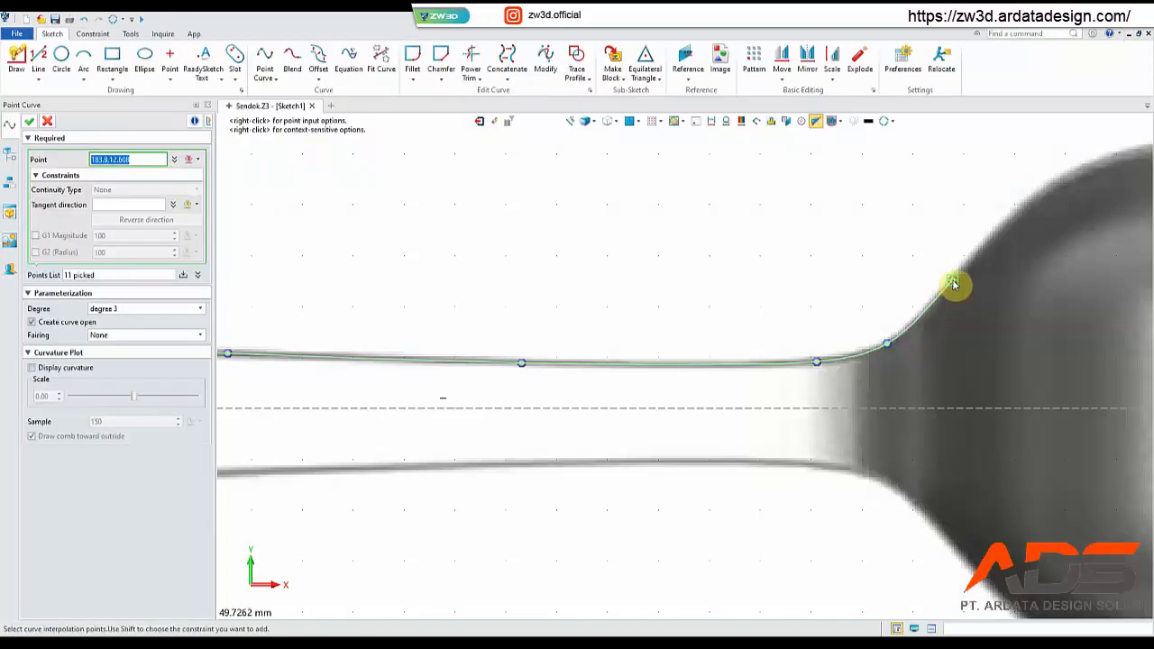
{"action": "left_click", "coordinate": [953, 276]}
{"action": "mouse_move", "coordinate": [996, 243]}
{"action": "middle_mouse_down"}
{"action": "mouse_move", "coordinate": [862, 258]}
{"action": "mouse_move", "coordinate": [690, 330]}
{"action": "middle_mouse_up"}
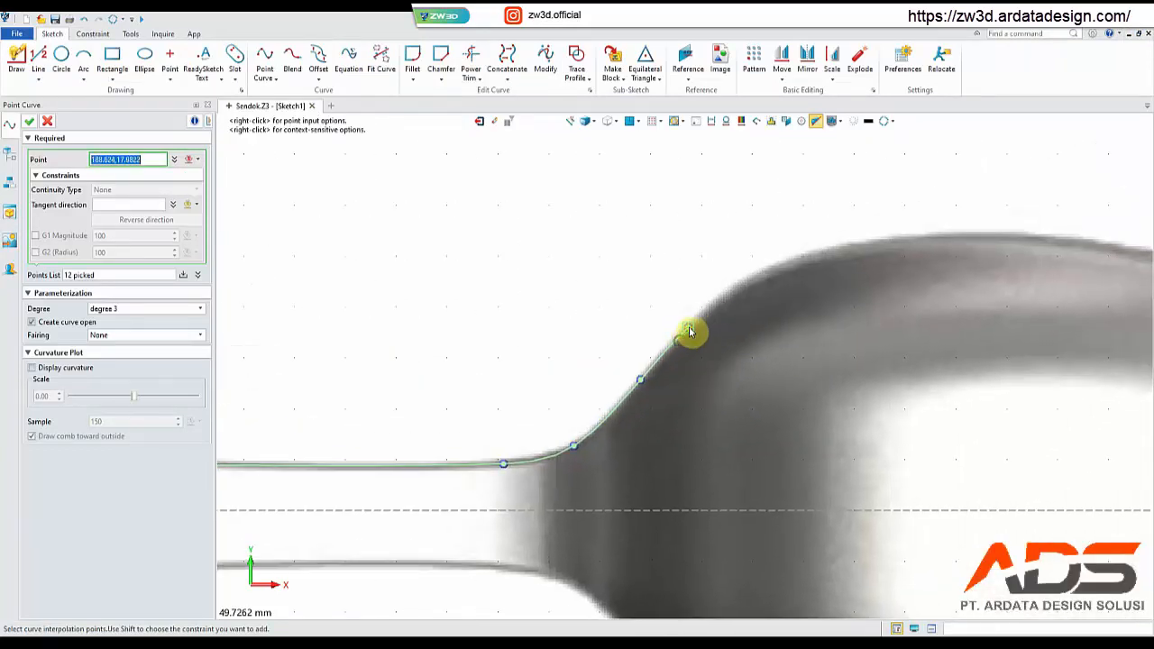
{"action": "left_click", "coordinate": [712, 307]}
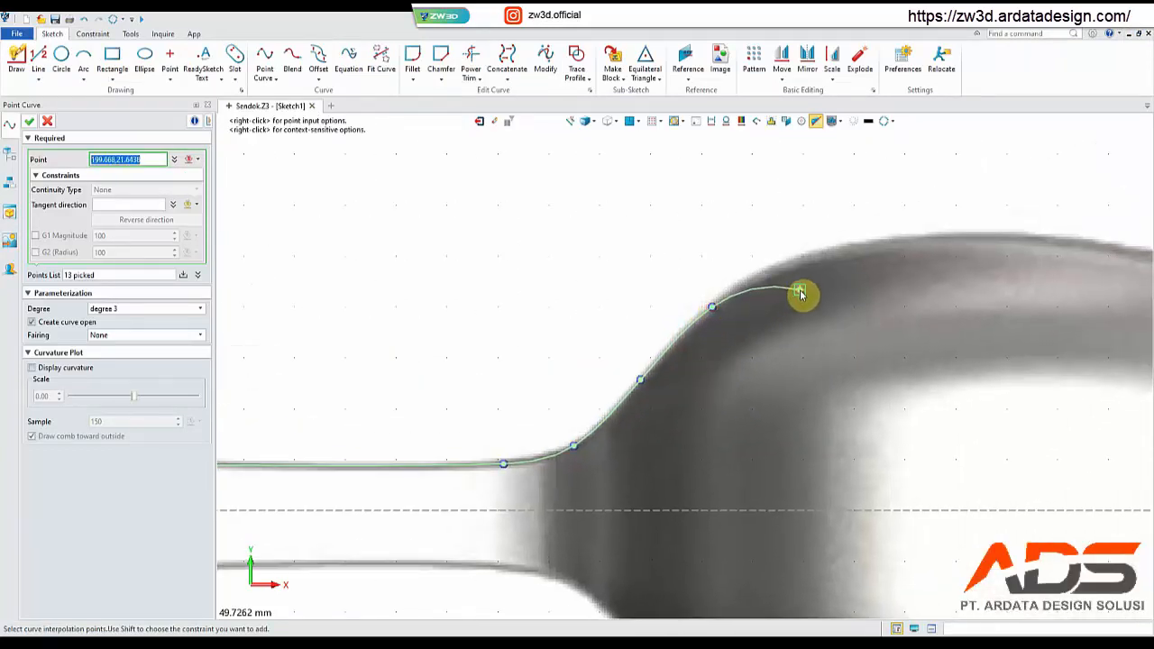
{"action": "left_click", "coordinate": [835, 251]}
{"action": "middle_click_drag", "start_coordinate": [865, 250], "coordinate": [649, 298]}
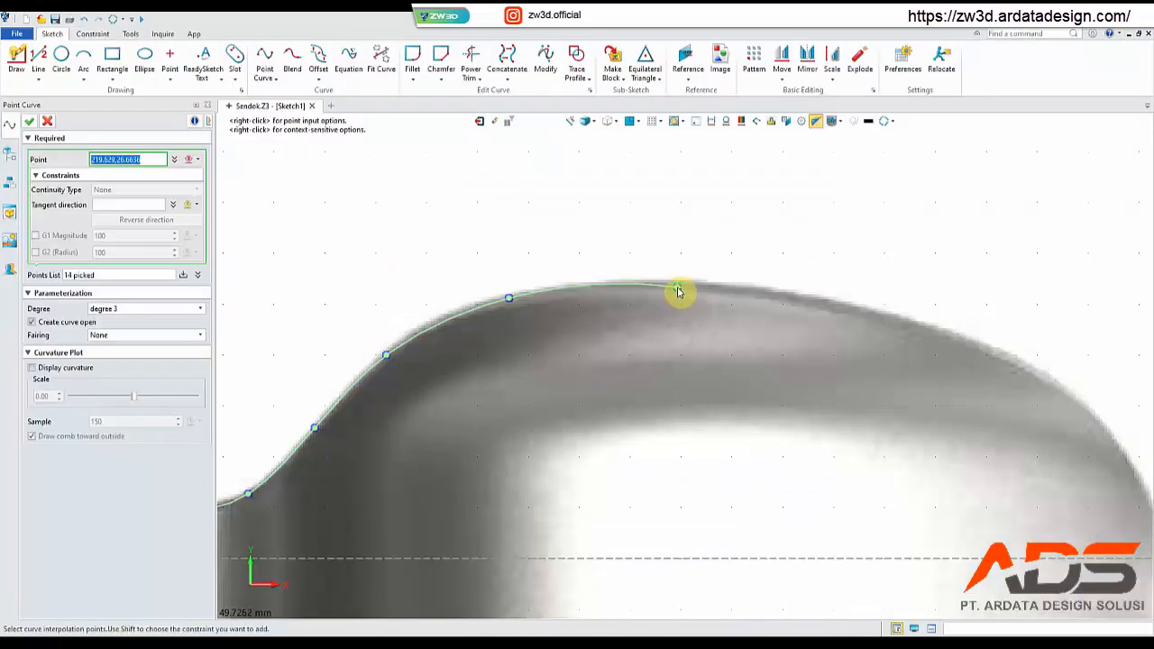
{"action": "left_click", "coordinate": [689, 289]}
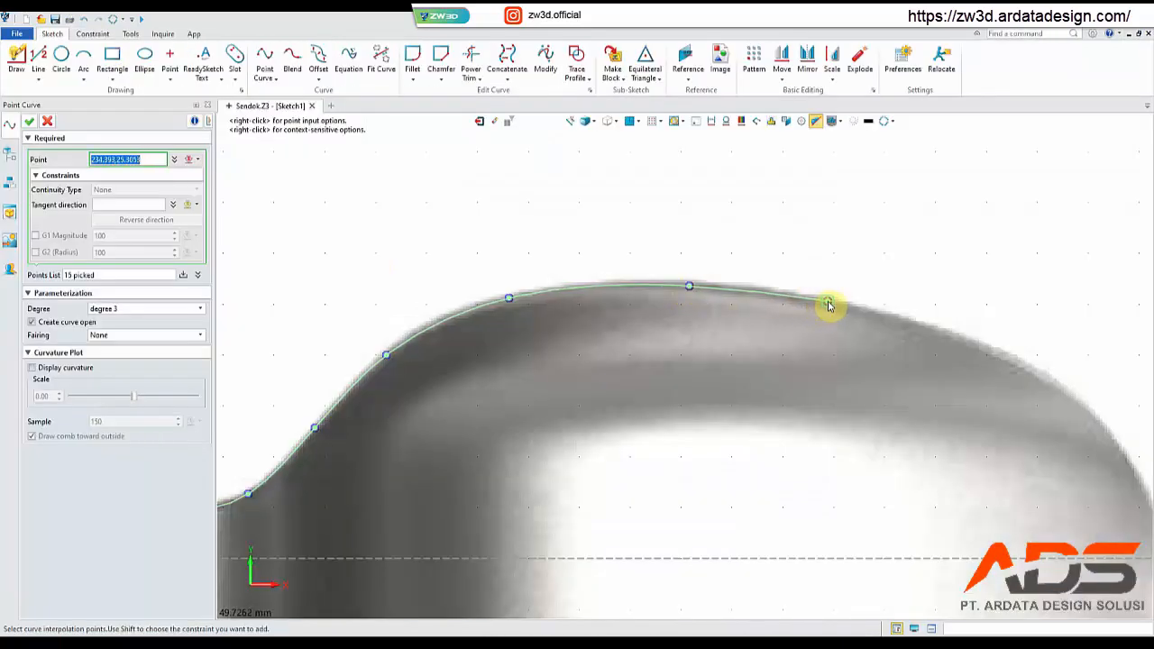
- Continue the point curve along the bowl's upper edge to the centre line's endpoint at the tip and finish it
{"action": "left_click", "coordinate": [835, 303]}
{"action": "scroll", "coordinate": [910, 330], "scroll_direction": "down", "scroll_amount": 2}
{"action": "scroll", "coordinate": [803, 304], "scroll_direction": "up", "scroll_amount": 2}
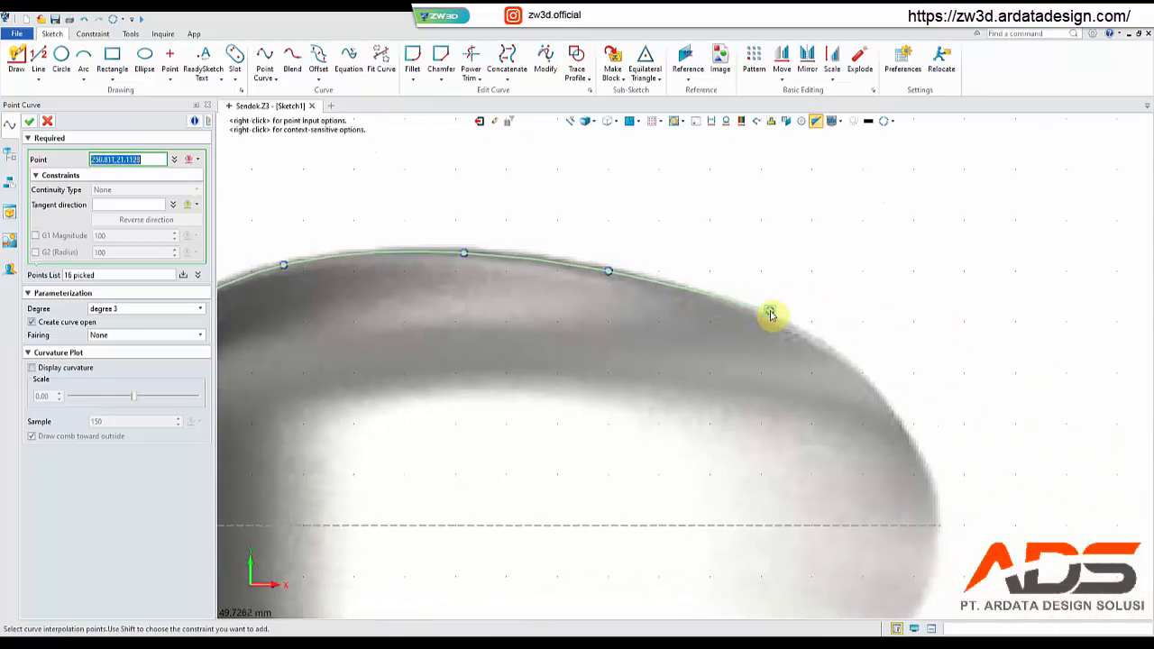
{"action": "left_click", "coordinate": [779, 321]}
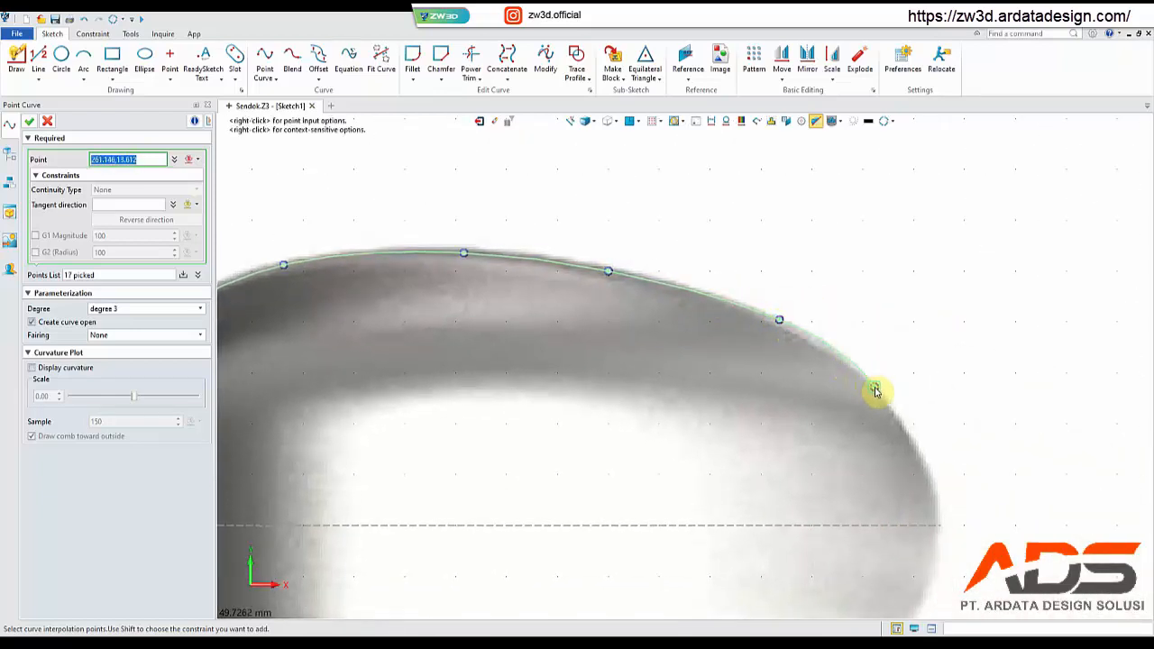
{"action": "left_click", "coordinate": [875, 388]}
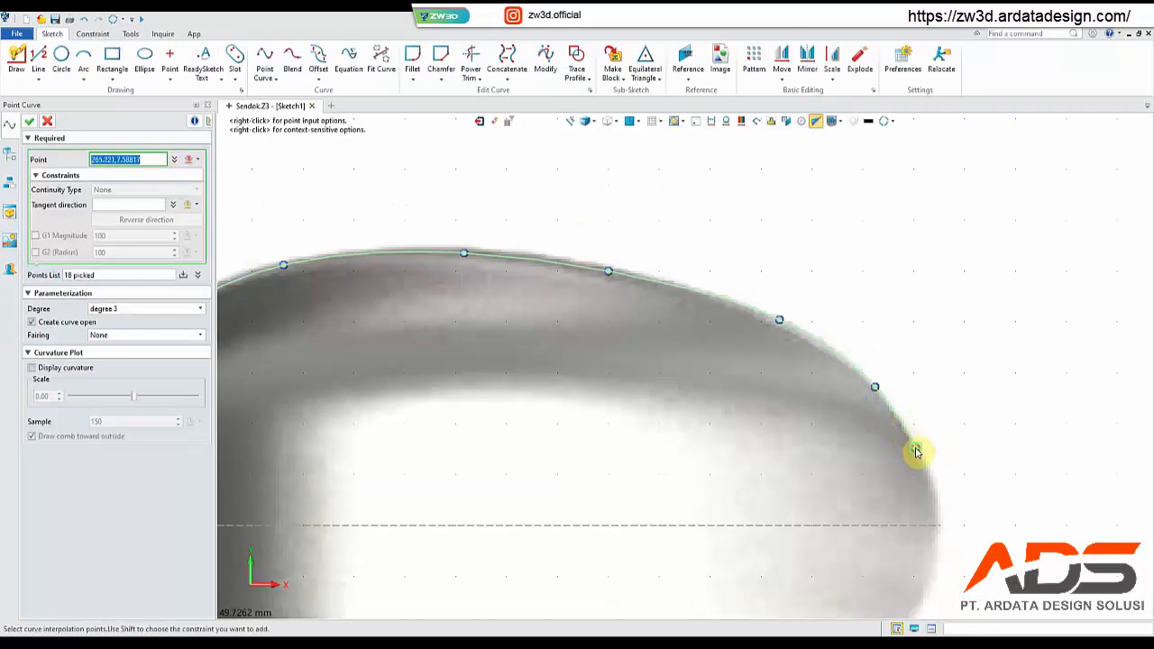
{"action": "left_click", "coordinate": [922, 460]}
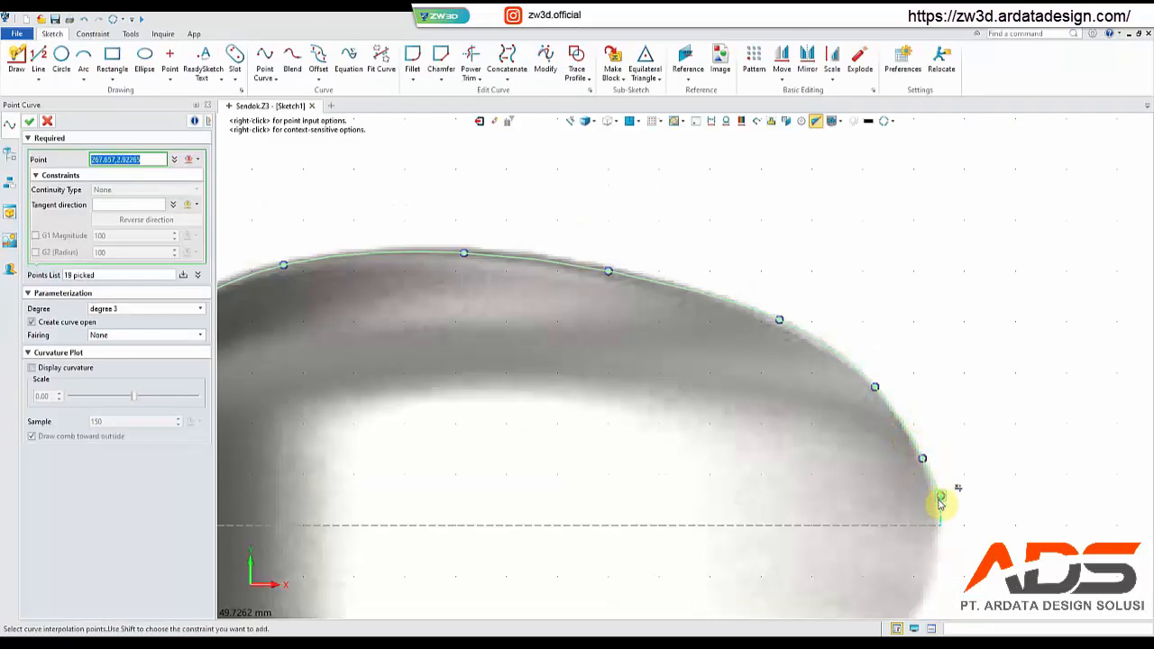
{"action": "left_click", "coordinate": [942, 525]}
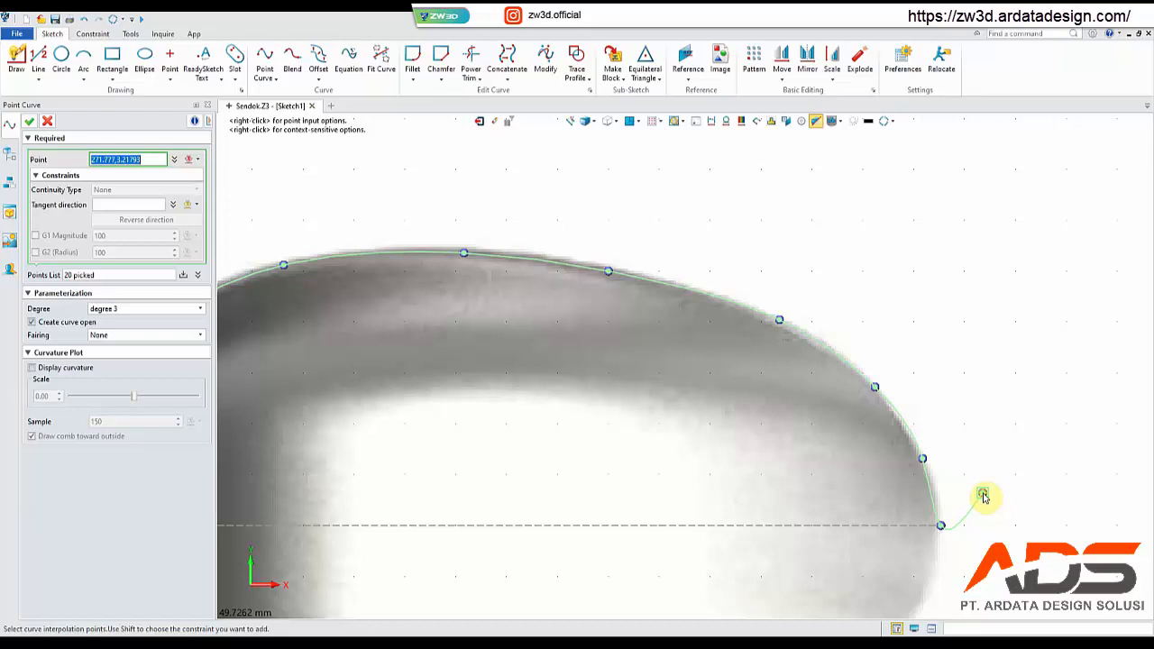
{"action": "middle_click", "coordinate": [983, 496]}
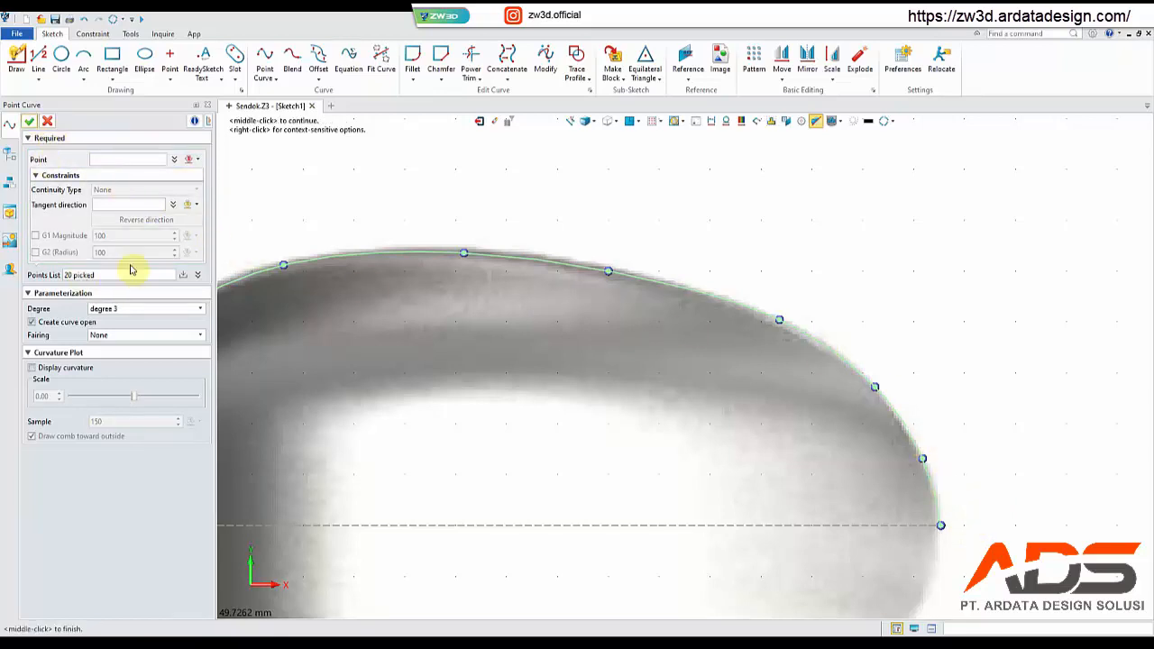
{"action": "scroll", "coordinate": [829, 399], "scroll_direction": "down", "scroll_amount": 5}
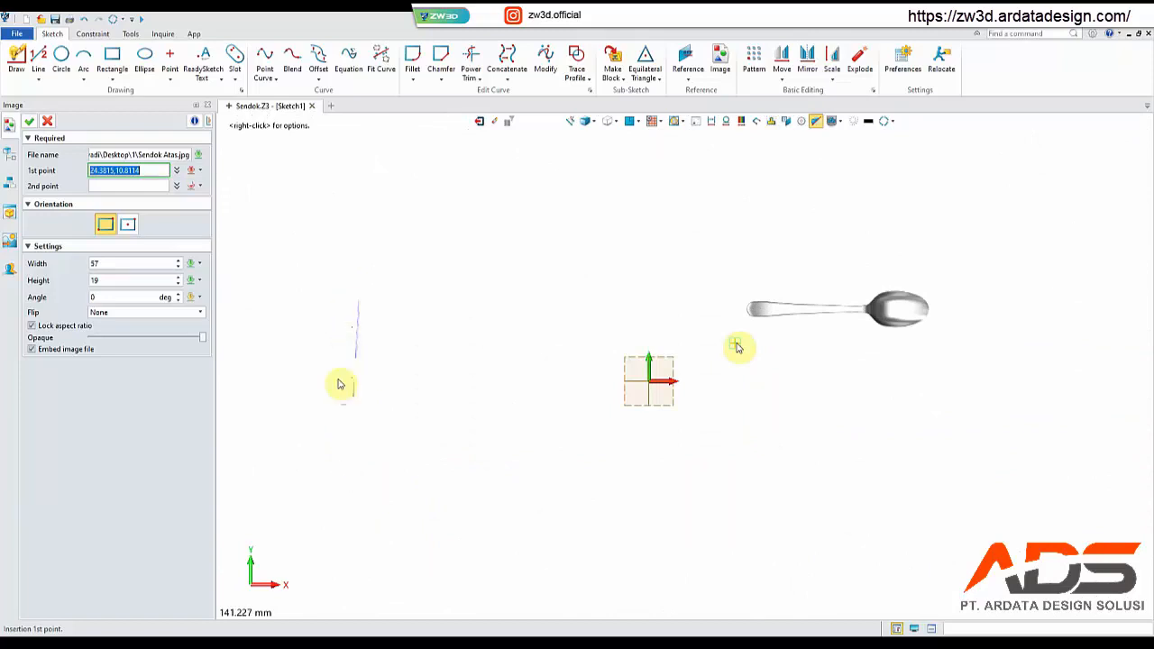
- Place the Sendok Atas.jpg image in the sketch with its first point at the origin 0,0
{"action": "left_click", "coordinate": [648, 382]}
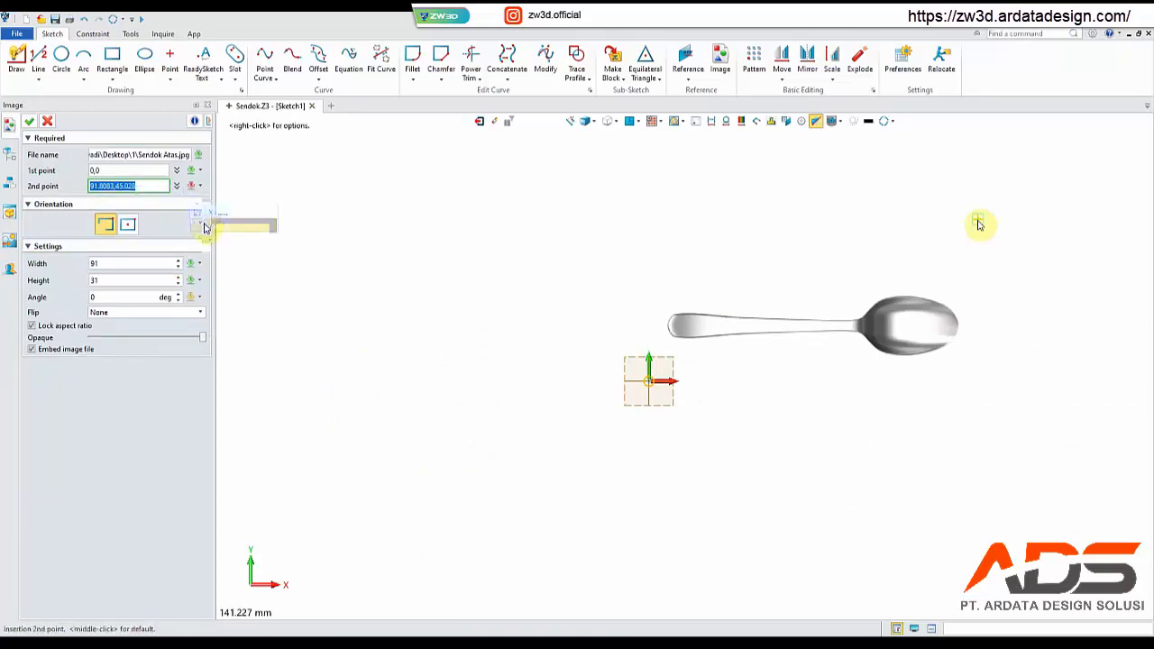
{"action": "left_click", "coordinate": [978, 225]}
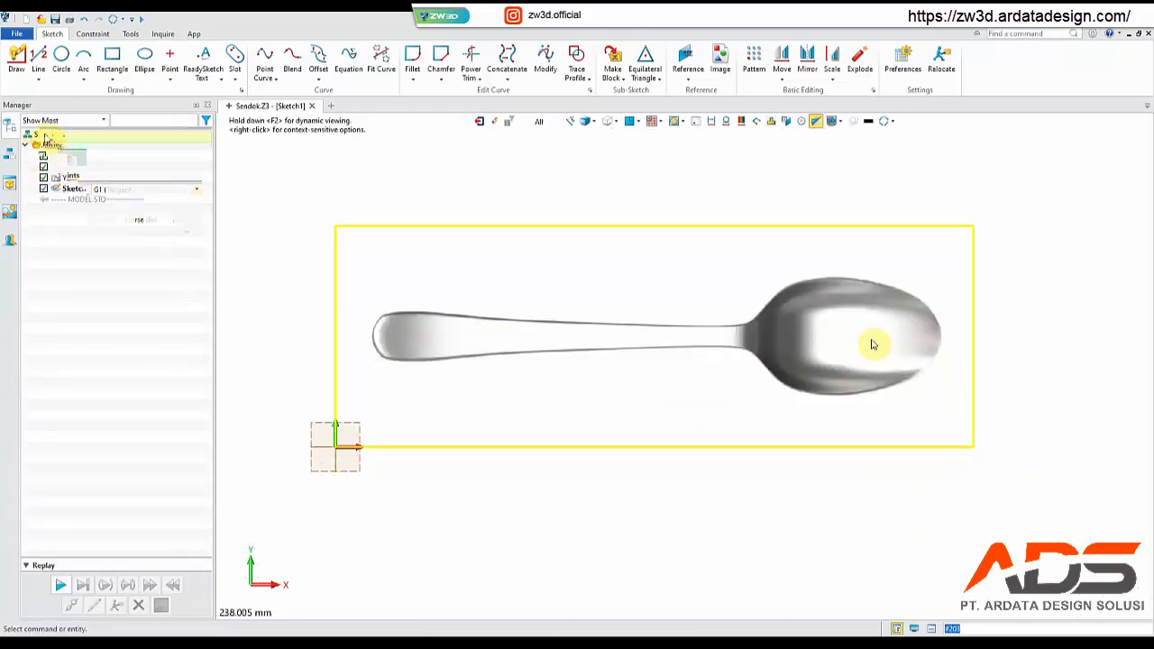
{"action": "left_click", "coordinate": [30, 121]}
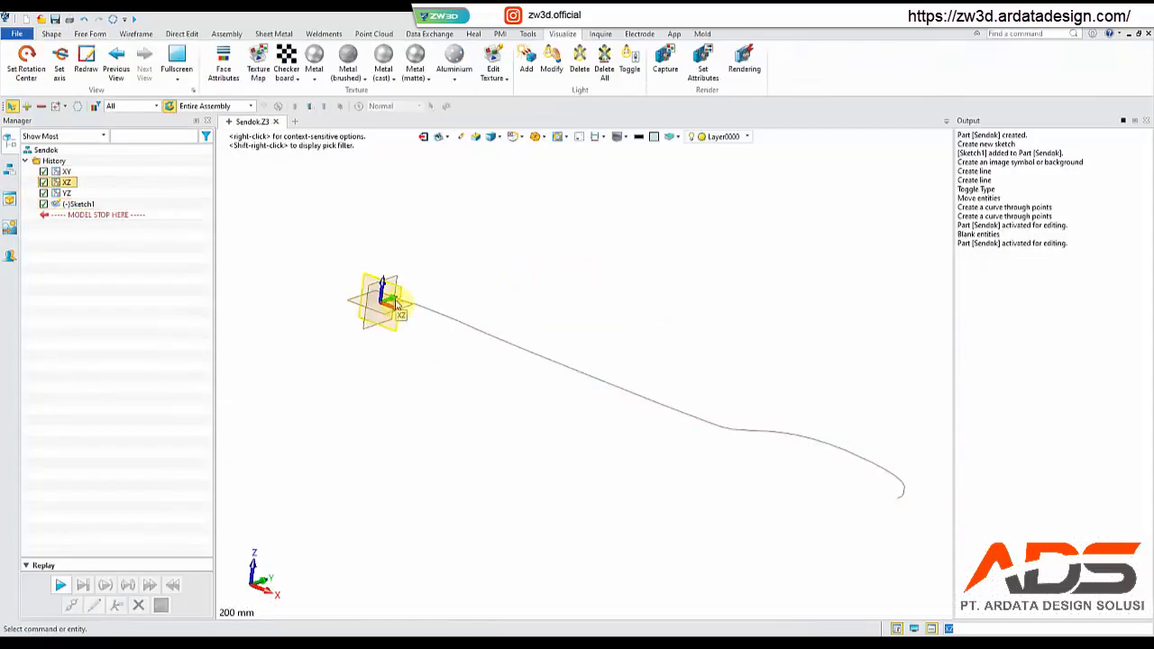
- Create a new sketch on the XZ plane for the spoon's side view
{"action": "right_click", "coordinate": [291, 229]}
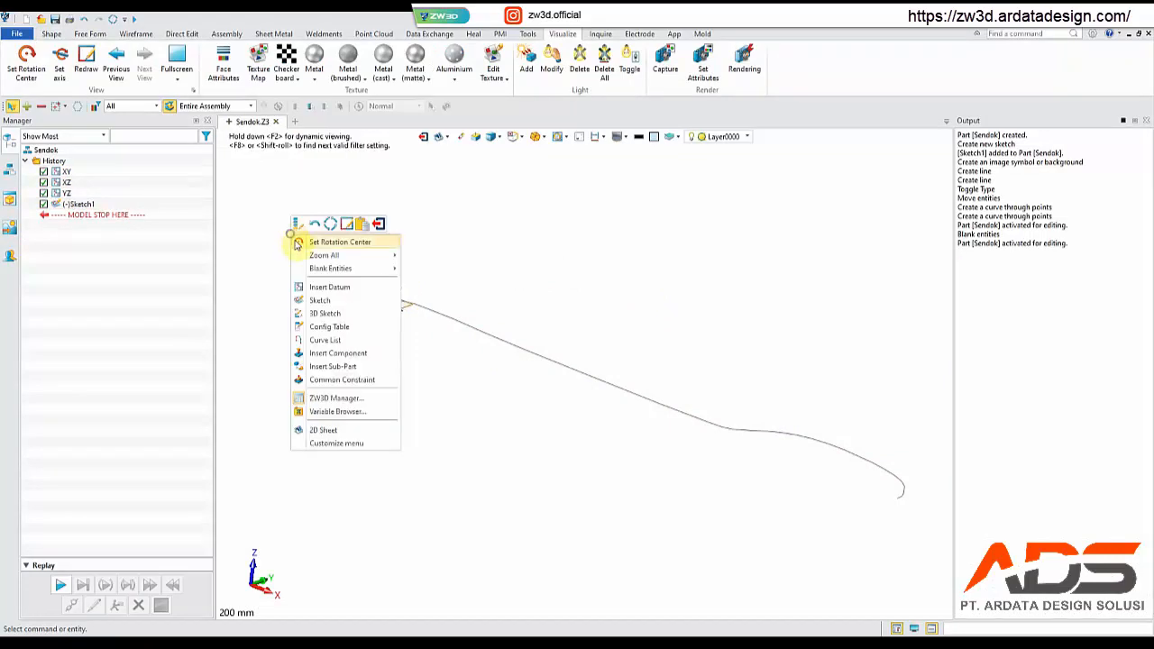
{"action": "left_click", "coordinate": [319, 300]}
{"action": "left_click", "coordinate": [364, 285]}
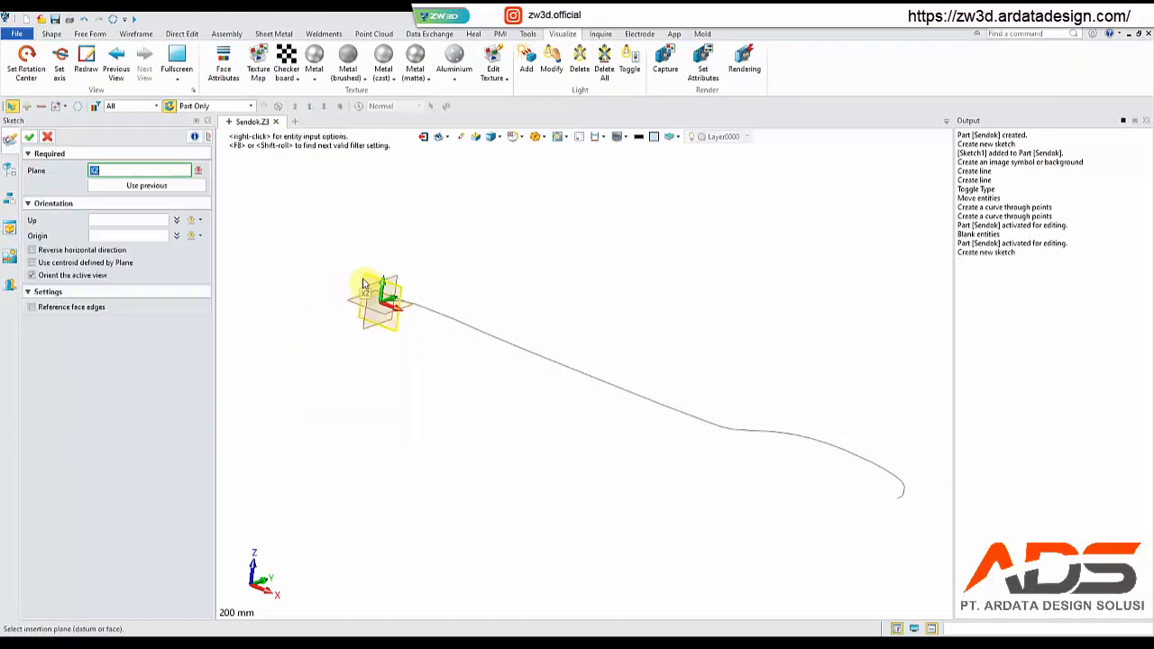
{"action": "left_click", "coordinate": [30, 138]}
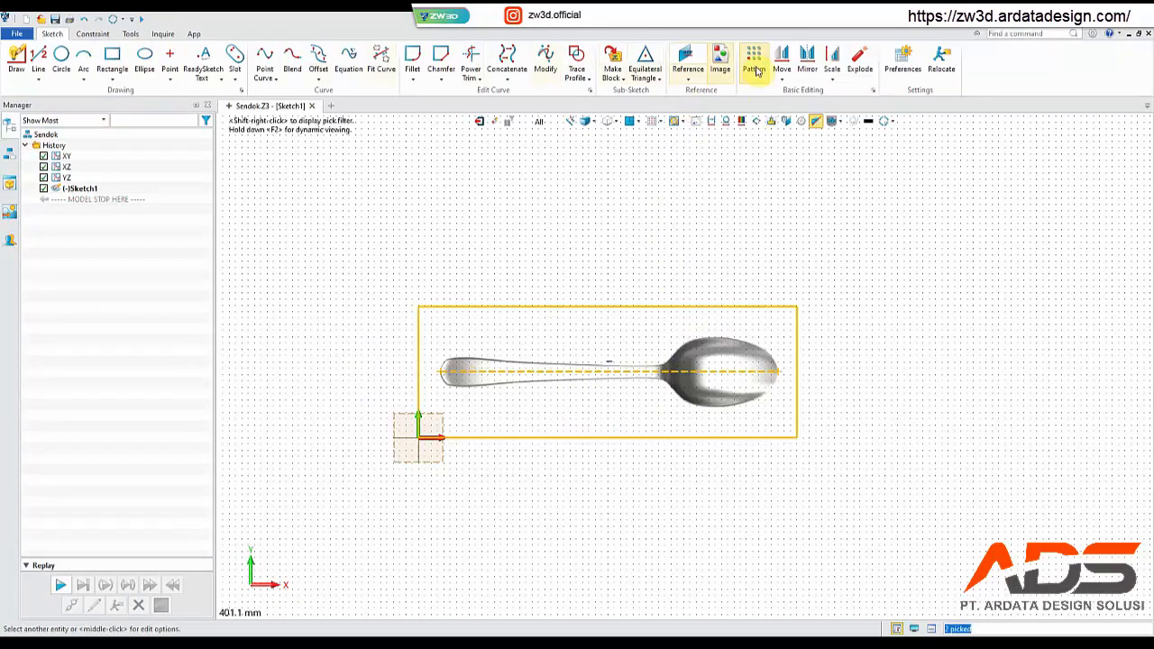
- Raise the horizontal reference line under the side-view spoon until it touches the underside of the bowl
{"action": "left_click", "coordinate": [446, 372]}
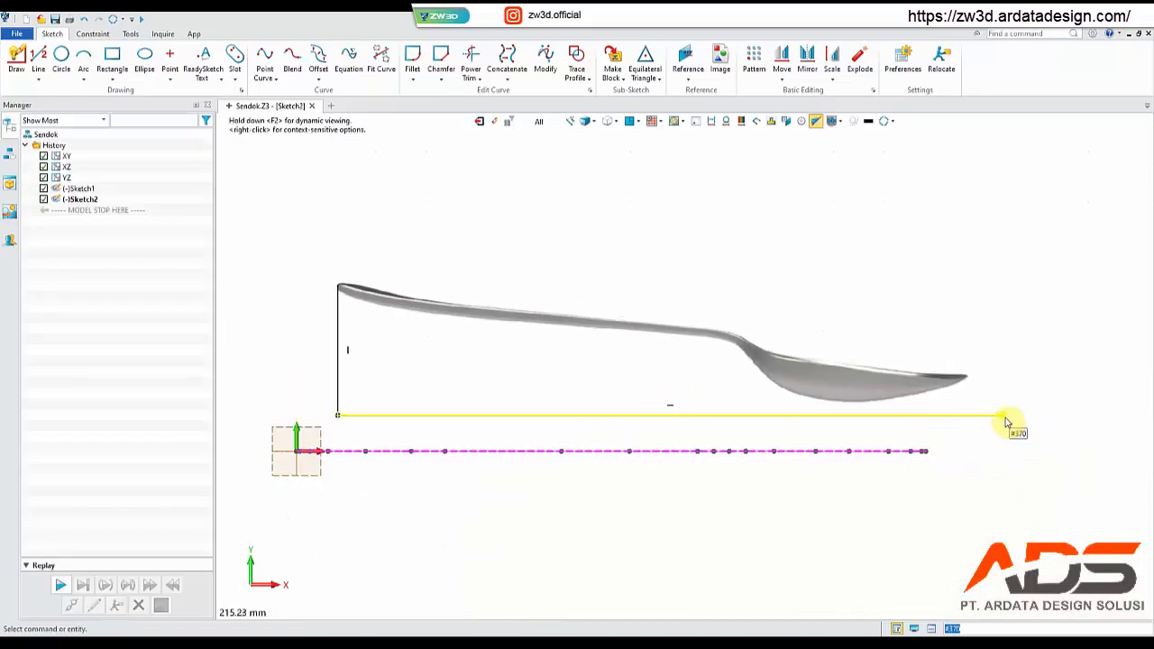
{"action": "left_click", "coordinate": [1004, 417]}
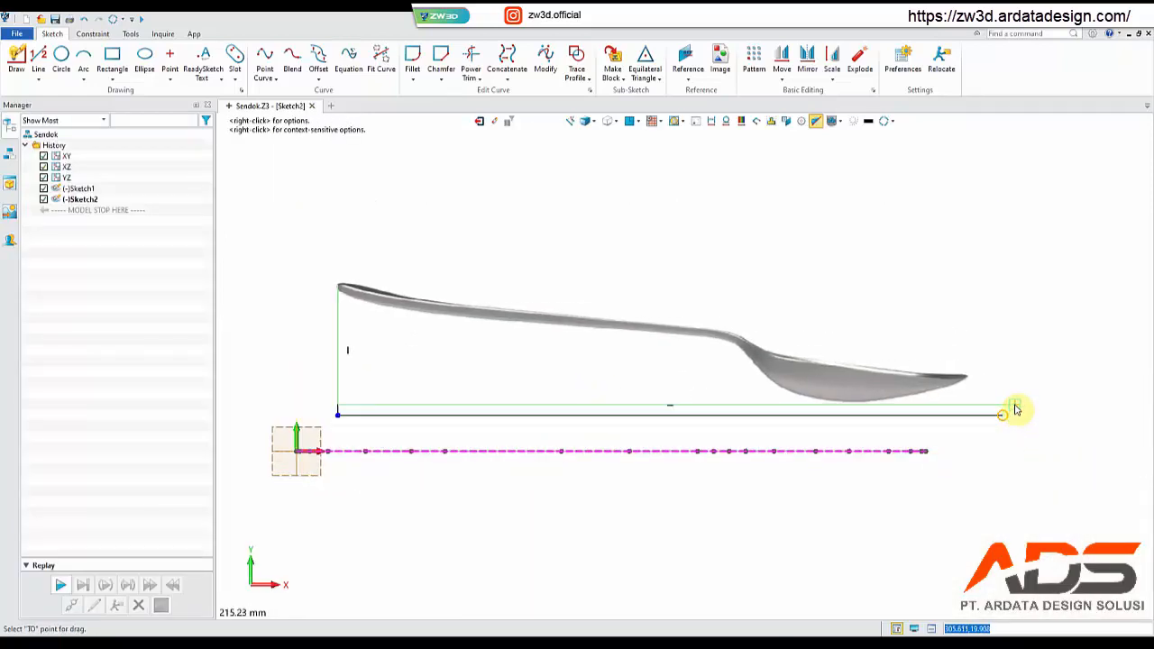
{"action": "left_click", "coordinate": [1017, 404]}
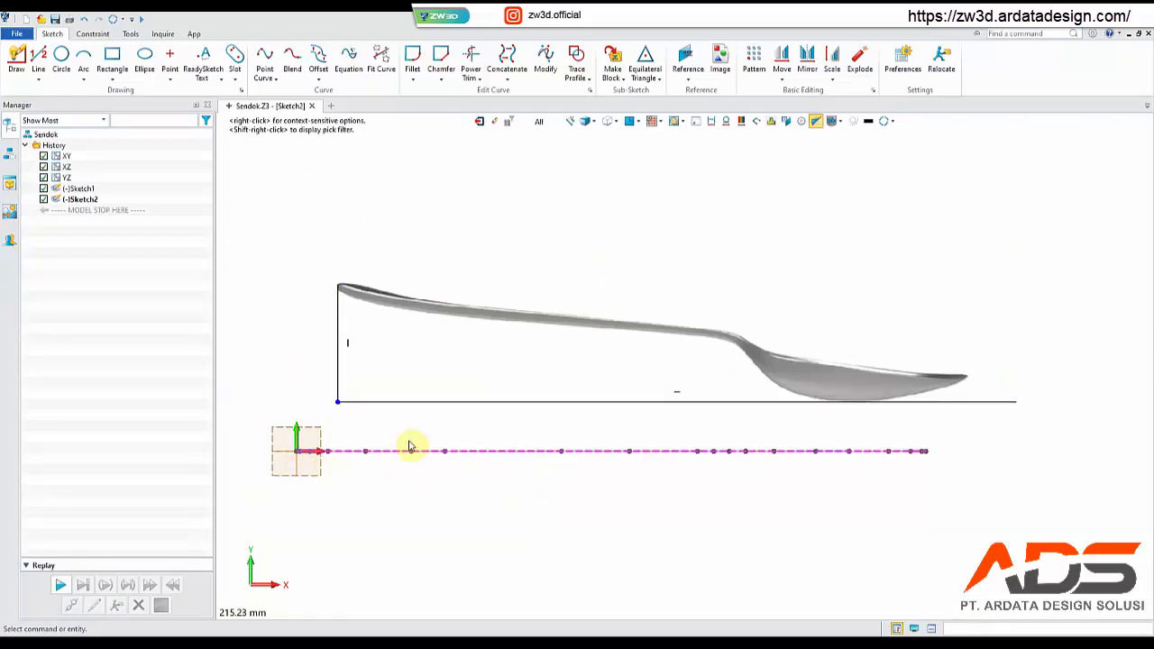
- Toggle the vertical line at the handle's end and the horizontal line under the bowl to construction geometry
{"action": "right_click", "coordinate": [338, 388]}
{"action": "key", "text": "Escape"}
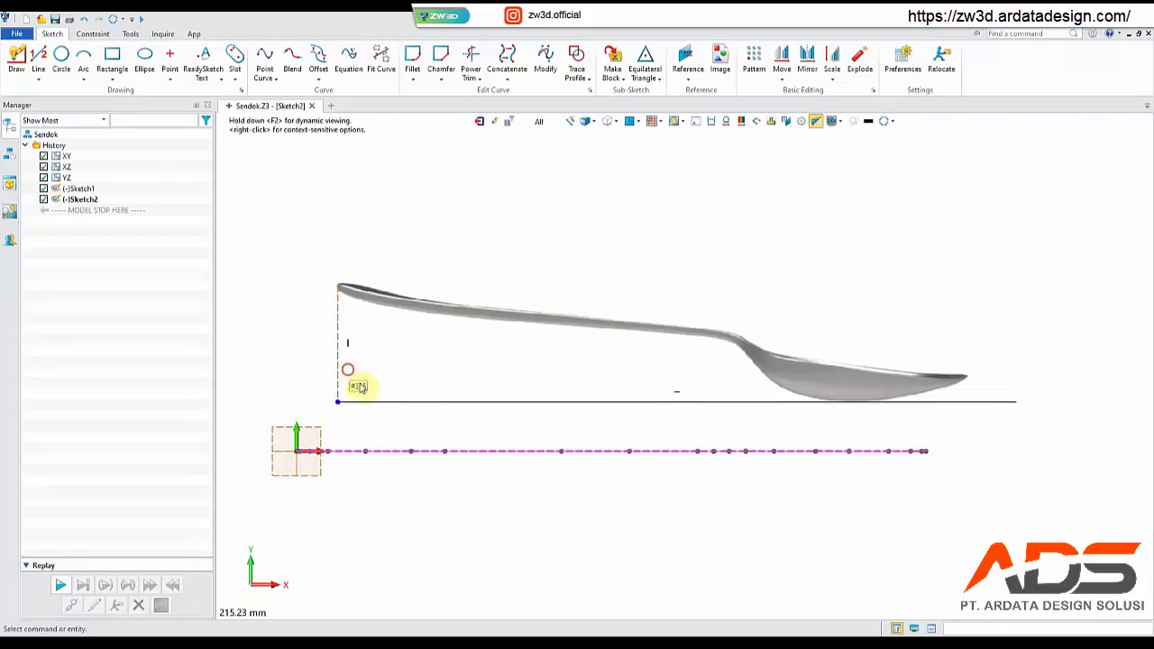
{"action": "right_click", "coordinate": [366, 400]}
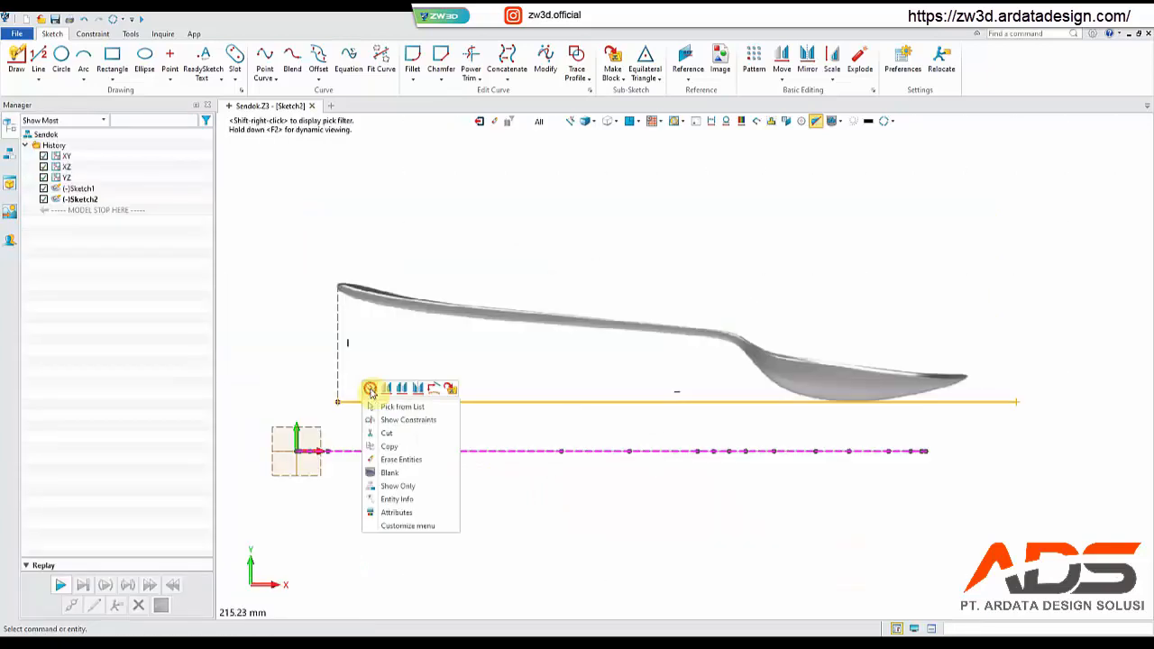
{"action": "key", "text": "Escape"}
{"action": "scroll", "coordinate": [350, 331], "scroll_direction": "down", "scroll_amount": 1}
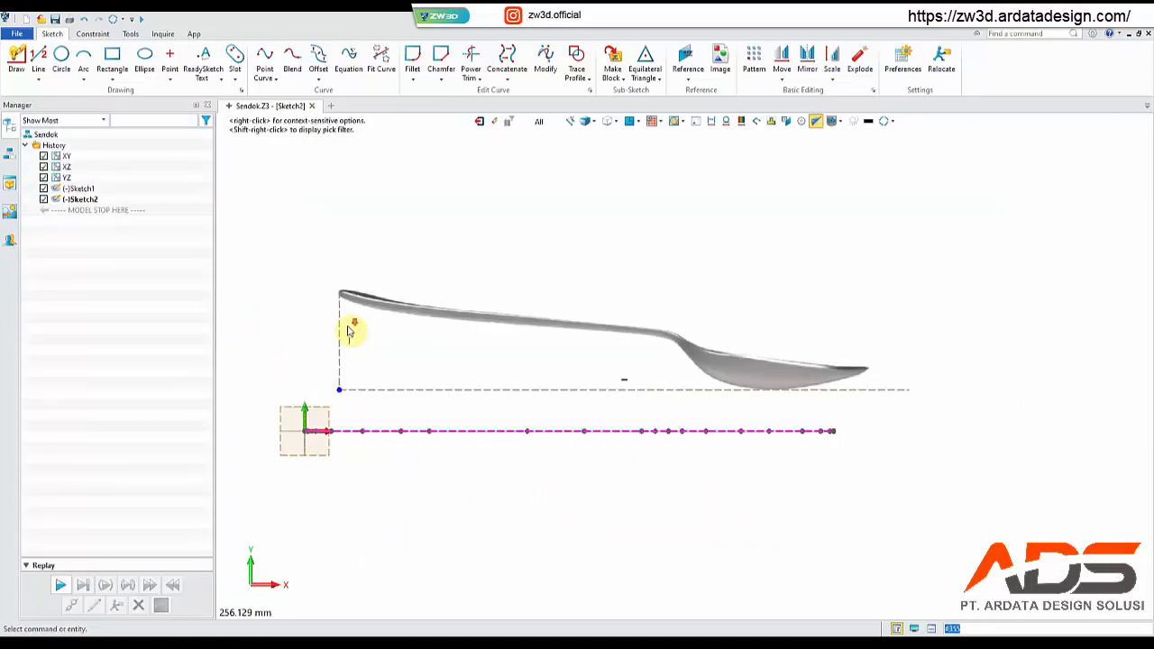
- Move the side-view spoon image and its two construction lines from the lines' shared corner to the origin 0,0
{"action": "left_click_drag", "start_coordinate": [265, 295], "coordinate": [349, 398]}
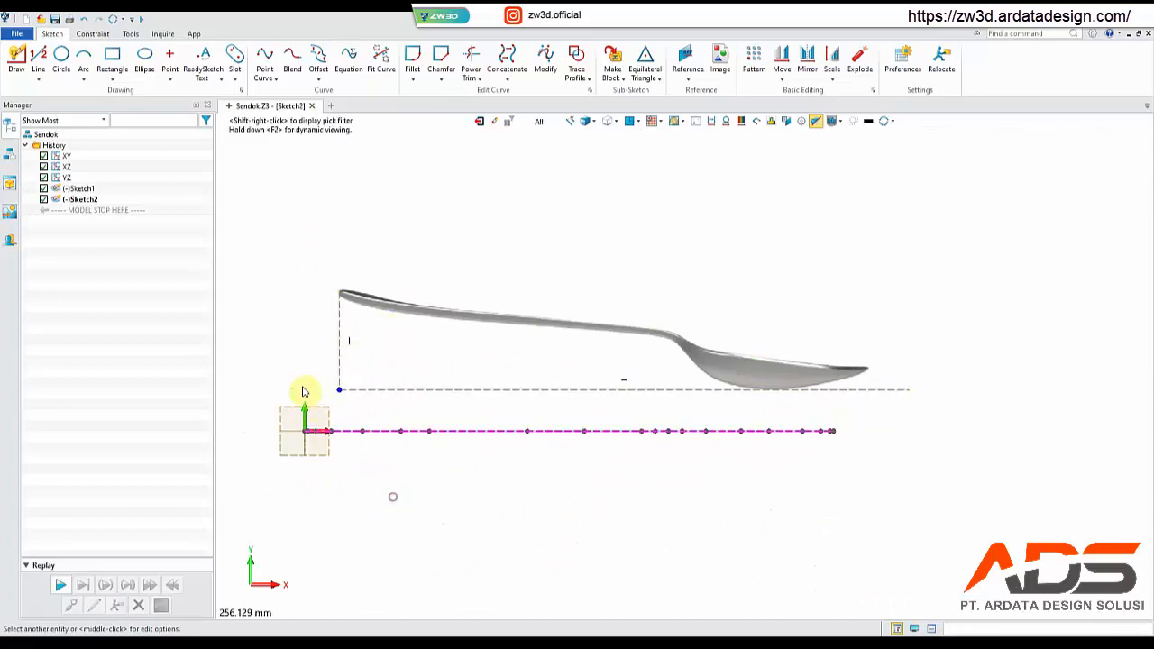
{"action": "left_click_drag", "start_coordinate": [250, 316], "coordinate": [354, 396]}
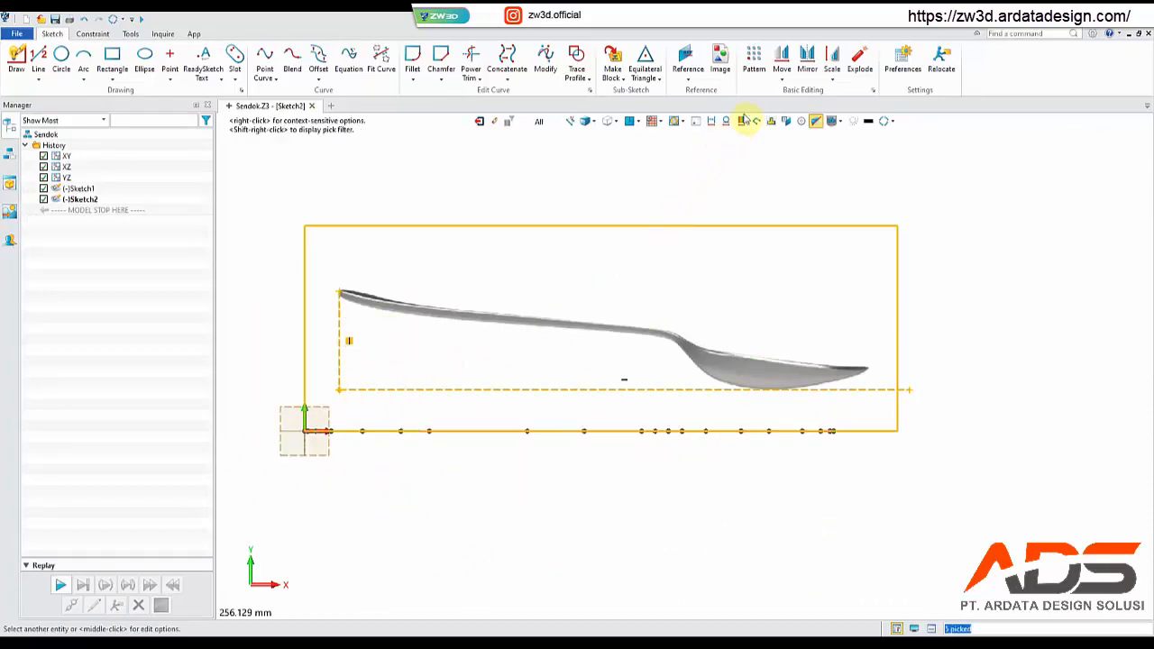
{"action": "left_click", "coordinate": [782, 56]}
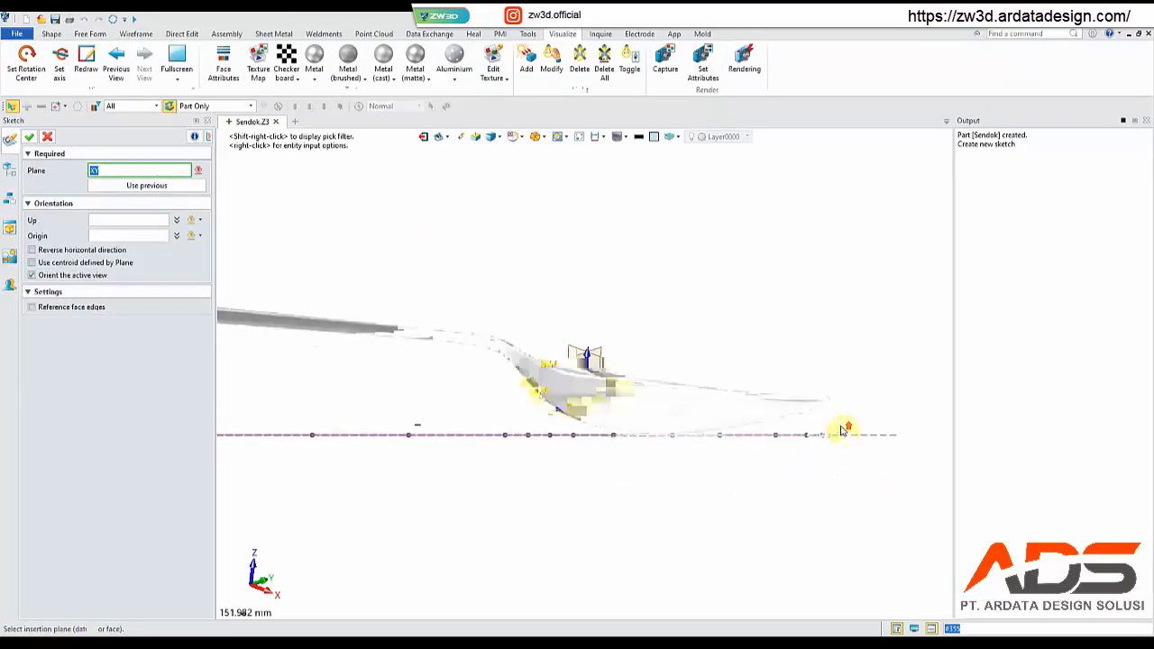
{"action": "middle_click", "coordinate": [690, 366]}
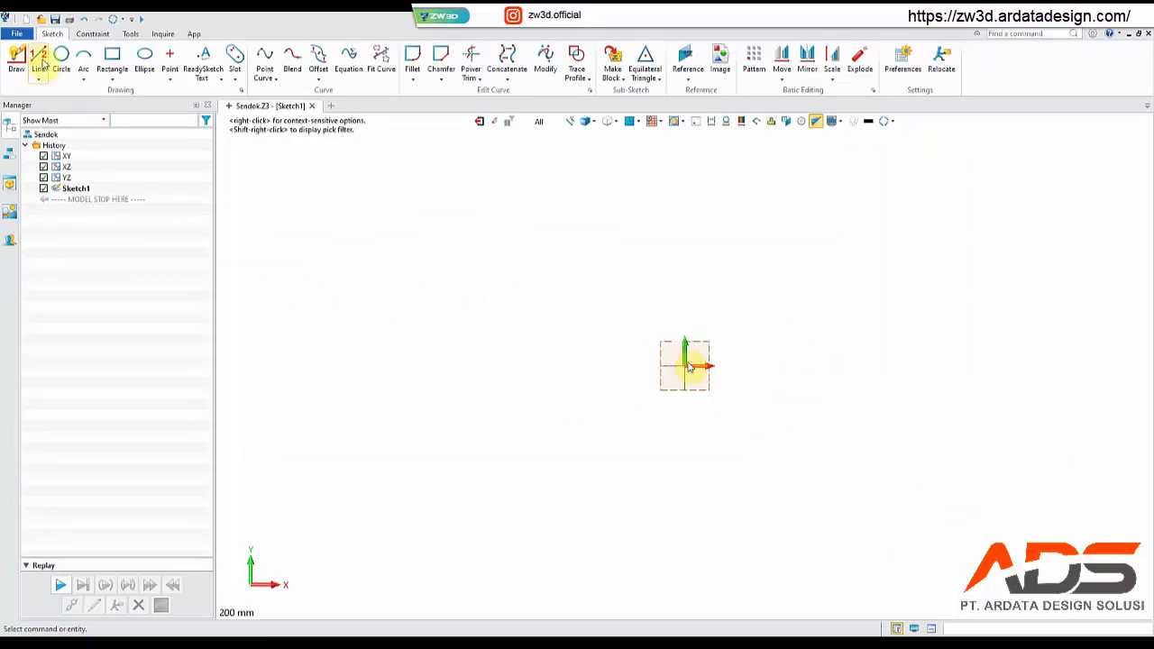
- Draw a vertical line from the horizontal base line up past the bowl's tip and toggle it to construction geometry
{"action": "left_click", "coordinate": [39, 57]}
{"action": "middle_click", "coordinate": [690, 367]}
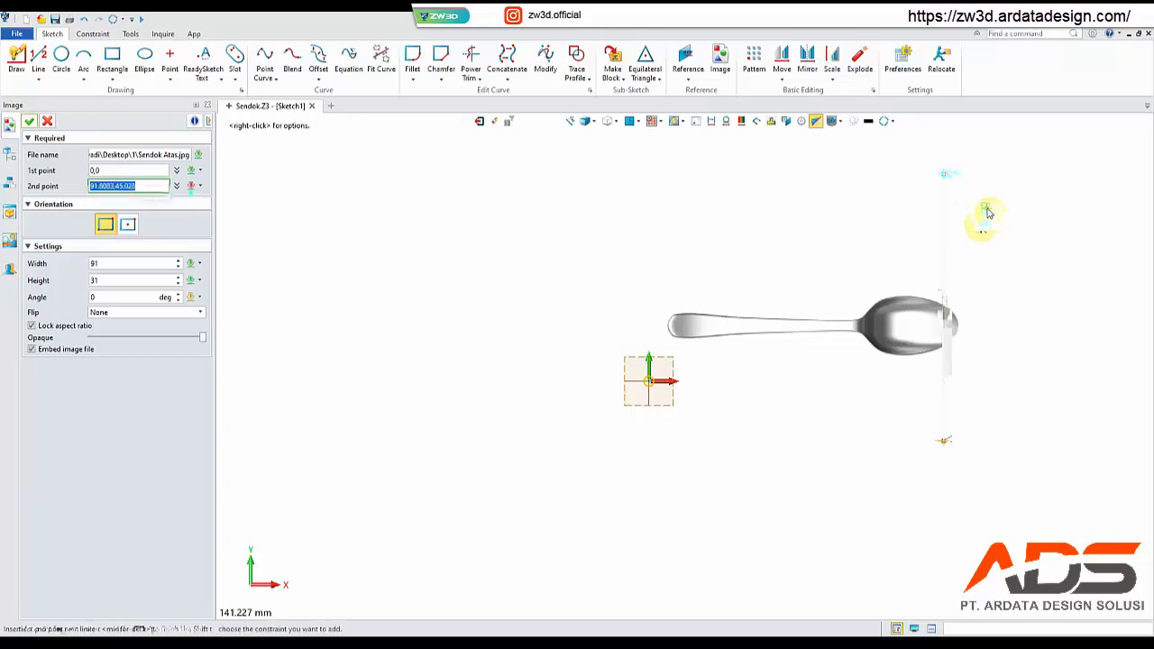
{"action": "left_click", "coordinate": [65, 273]}
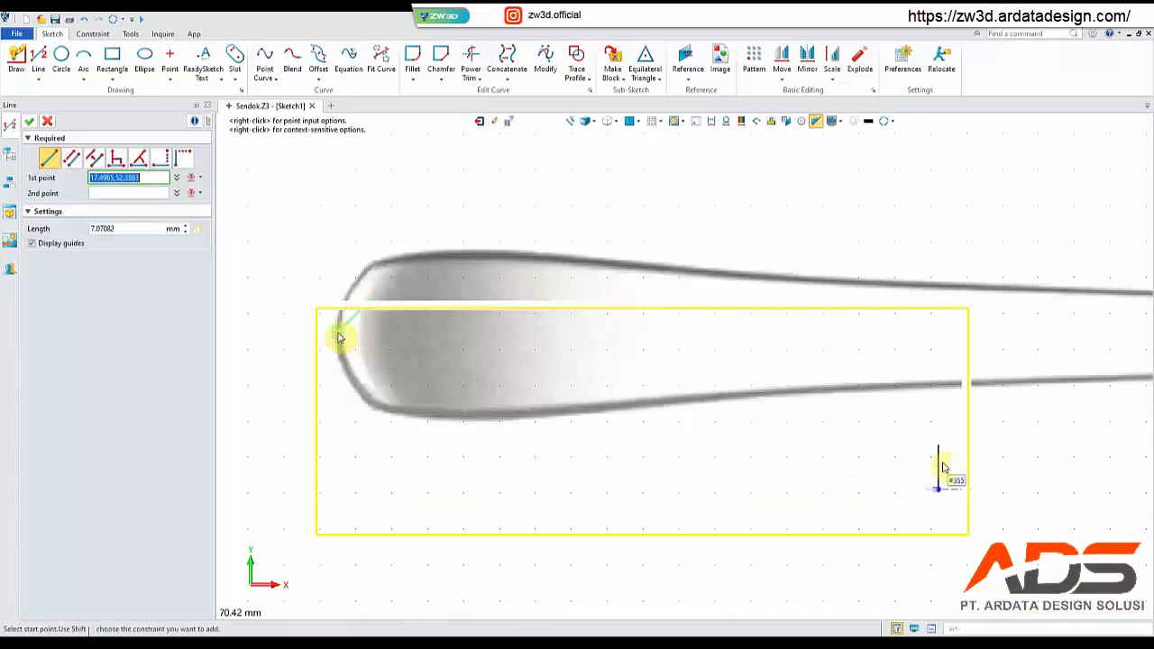
{"action": "right_click", "coordinate": [937, 462]}
{"action": "left_click", "coordinate": [937, 462]}
{"action": "left_click", "coordinate": [936, 538]}
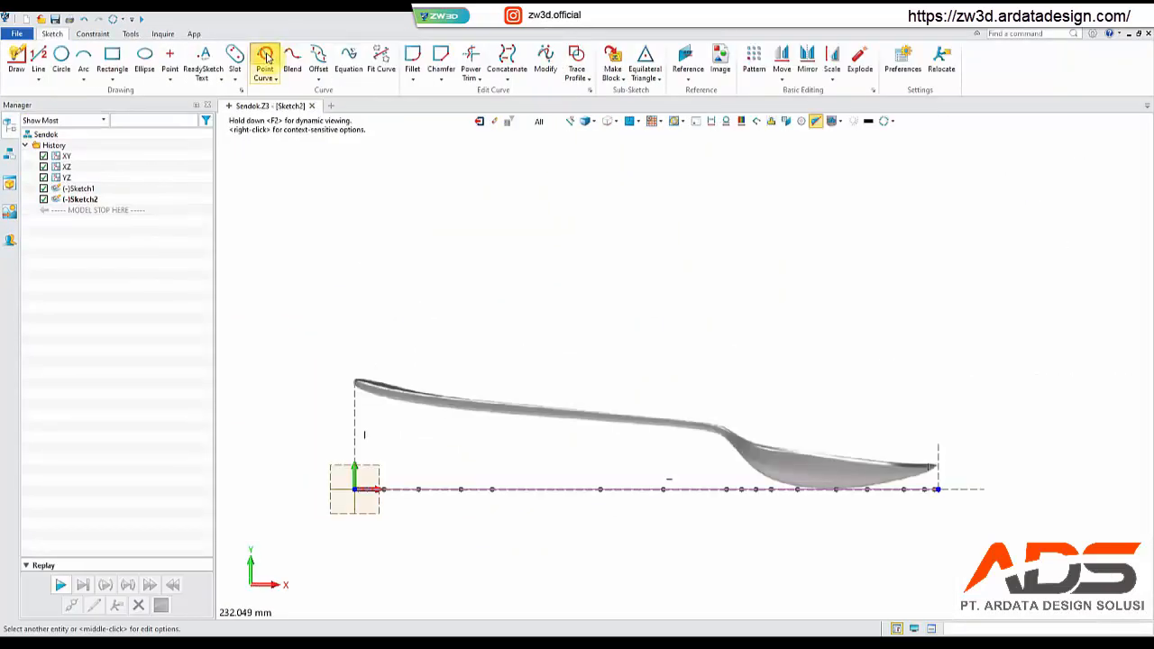
- Trace the side-view spoon's upper edge with a Point Curve from the handle's end to the bowl's tip, with tangent direction 1,0 at the tip
{"action": "left_click", "coordinate": [265, 57]}
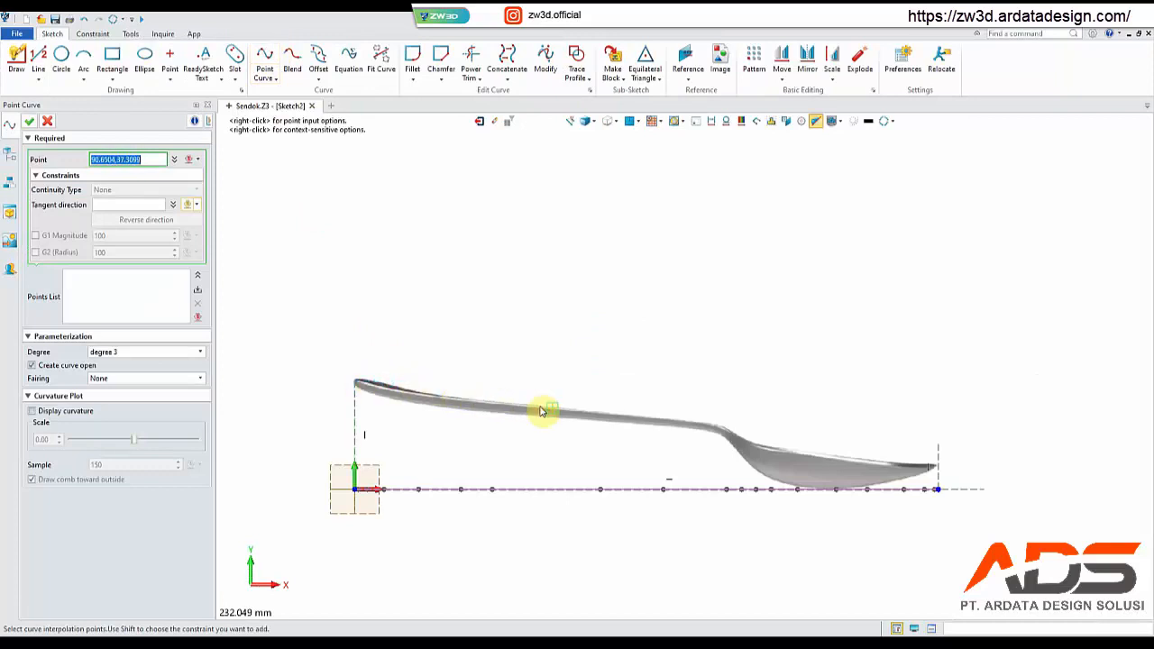
{"action": "scroll", "coordinate": [355, 386], "scroll_direction": "up", "scroll_amount": 5}
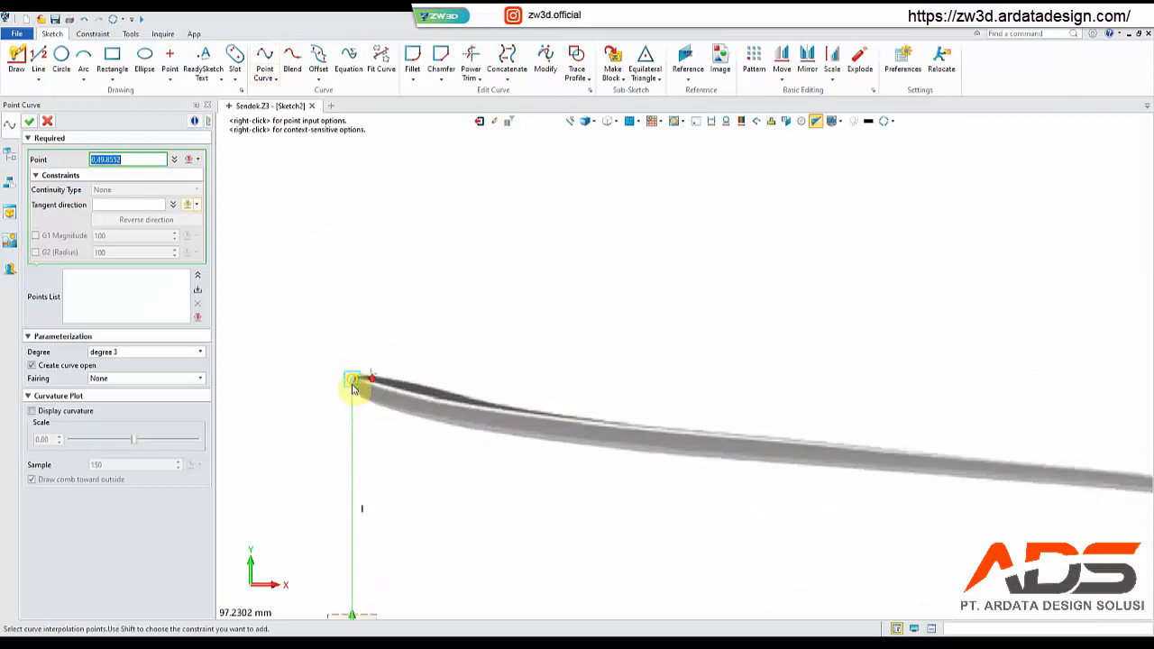
{"action": "scroll", "coordinate": [351, 376], "scroll_direction": "up", "scroll_amount": 2}
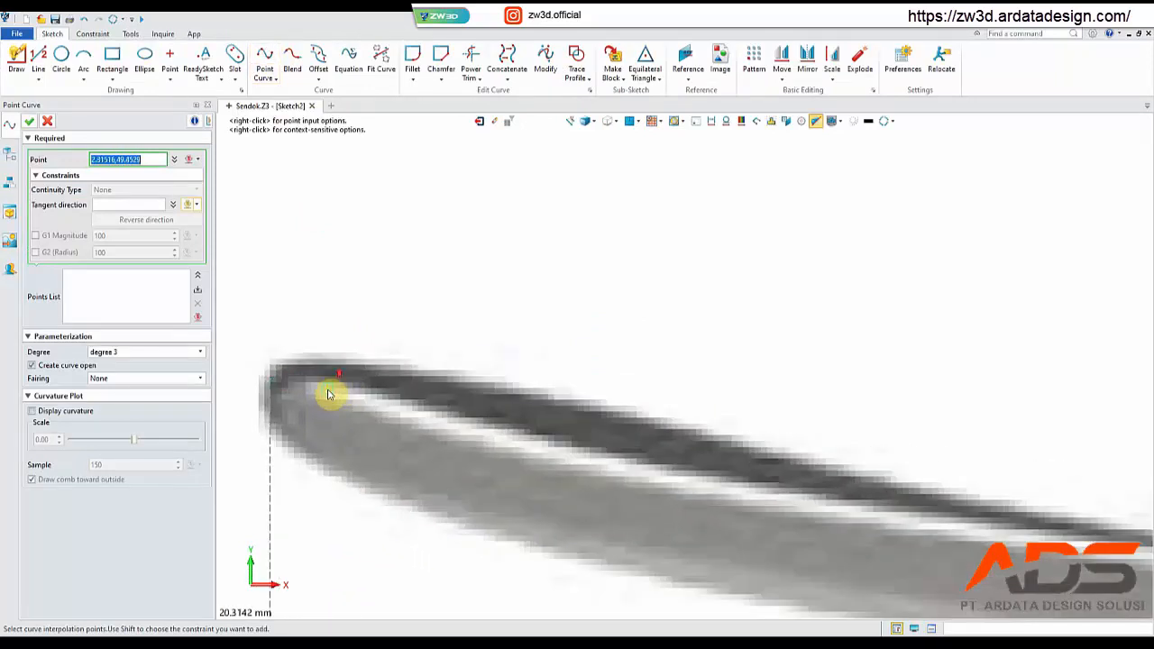
{"action": "left_click", "coordinate": [275, 378]}
{"action": "left_click", "coordinate": [313, 368]}
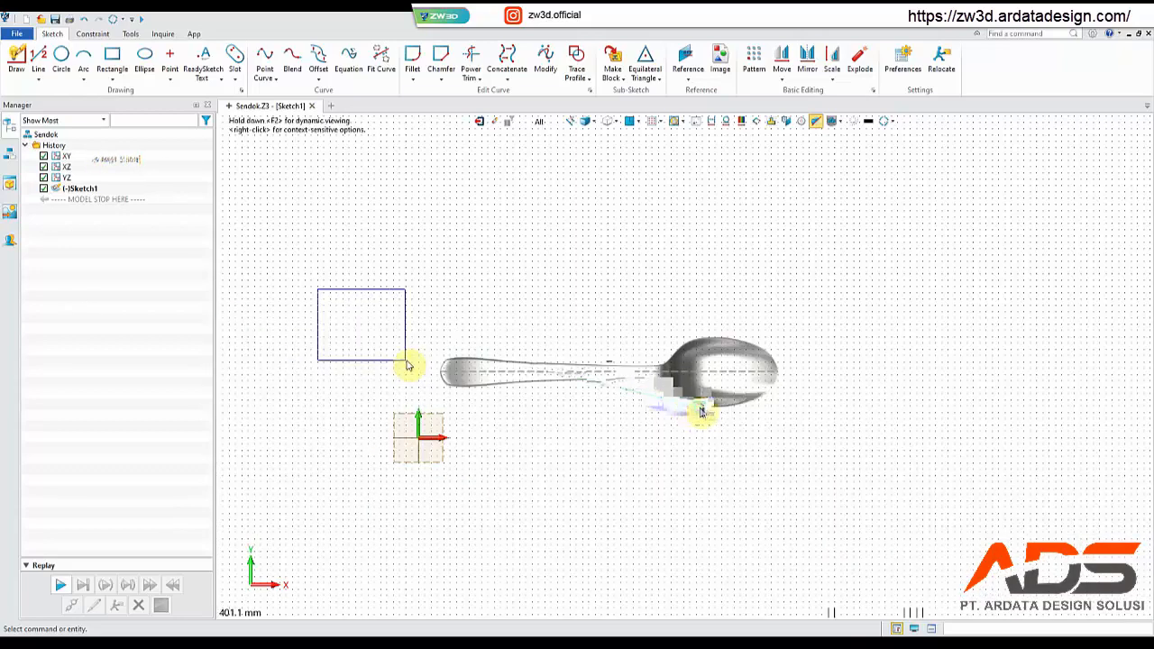
{"action": "left_click_drag", "start_coordinate": [406, 361], "coordinate": [462, 374]}
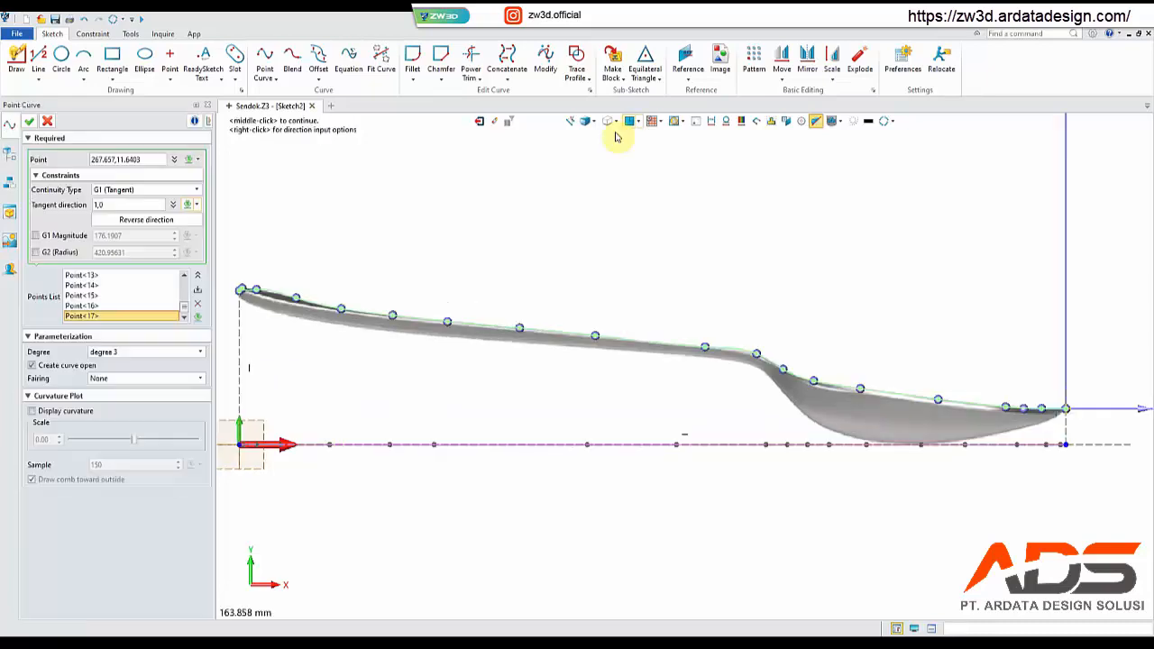
- Delete the curve's second interpolation point, right beside its start at the handle's end
{"action": "scroll", "coordinate": [234, 307], "scroll_direction": "up", "scroll_amount": 8}
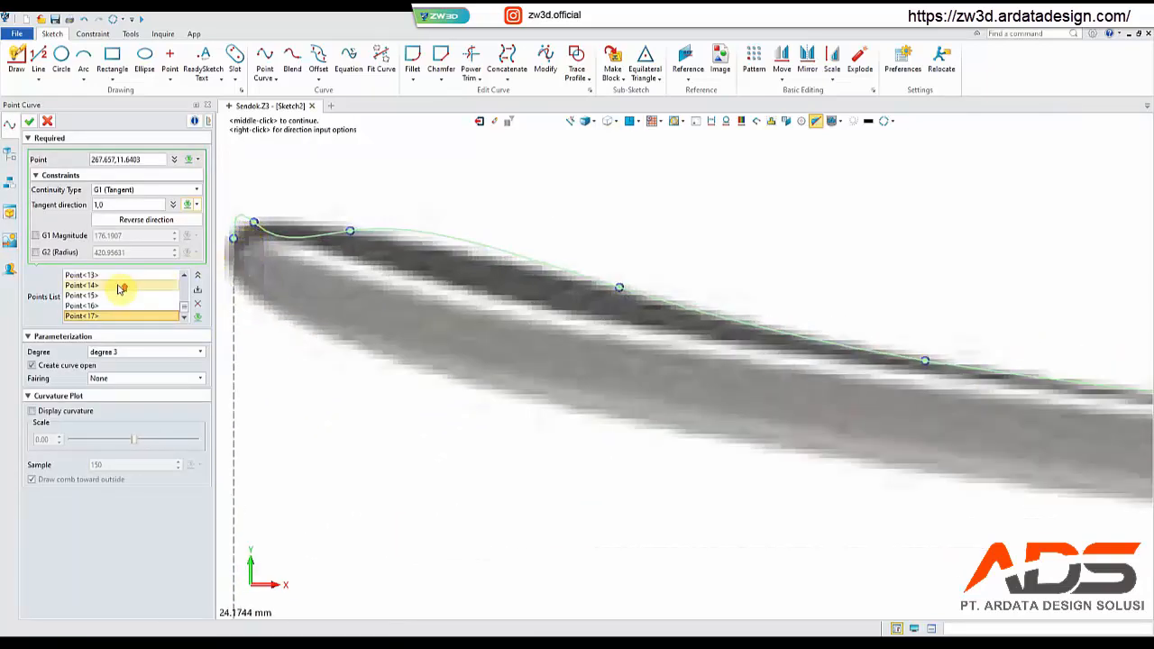
{"action": "scroll", "coordinate": [117, 289], "scroll_direction": "up", "scroll_amount": 5}
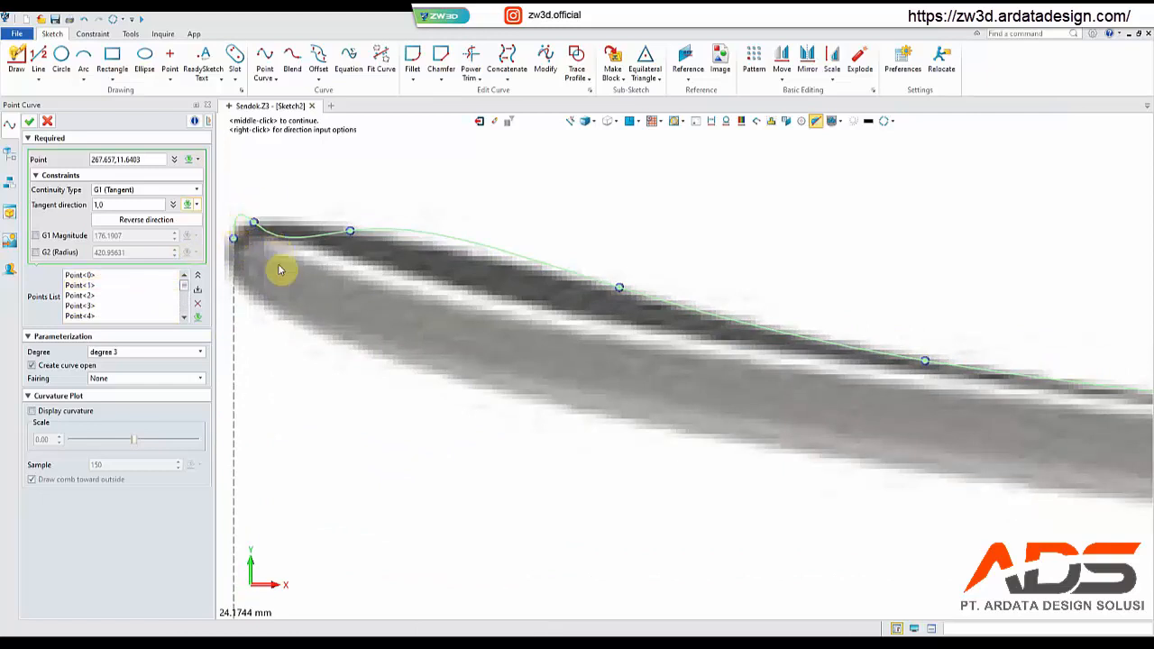
{"action": "left_click", "coordinate": [81, 275]}
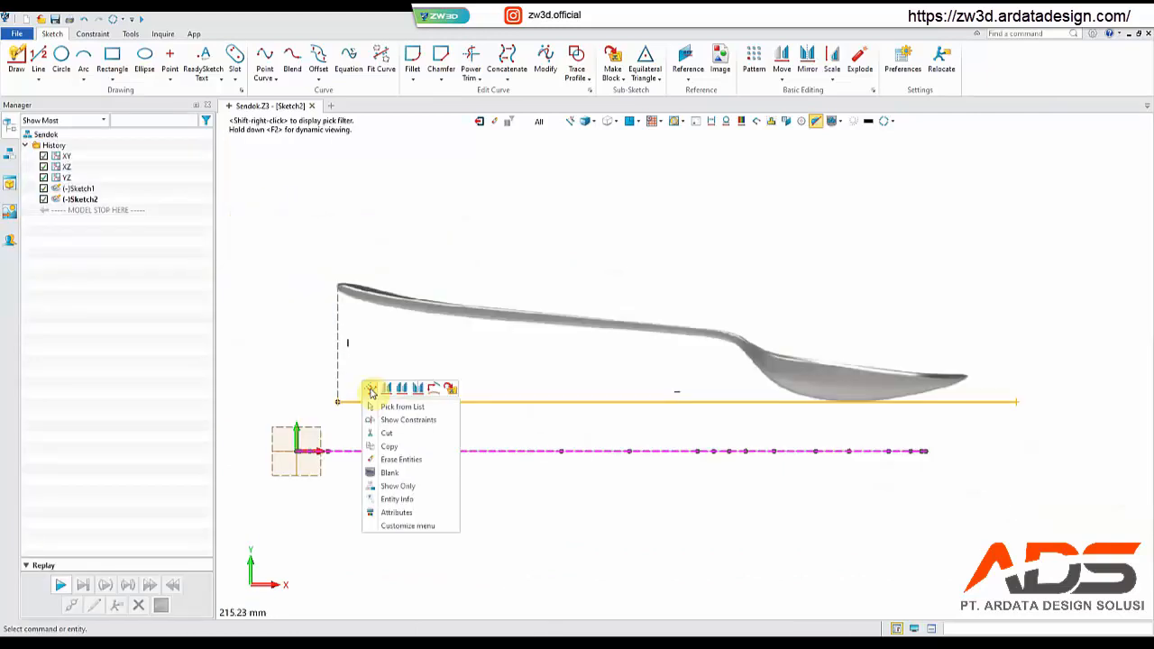
{"action": "left_click", "coordinate": [81, 285]}
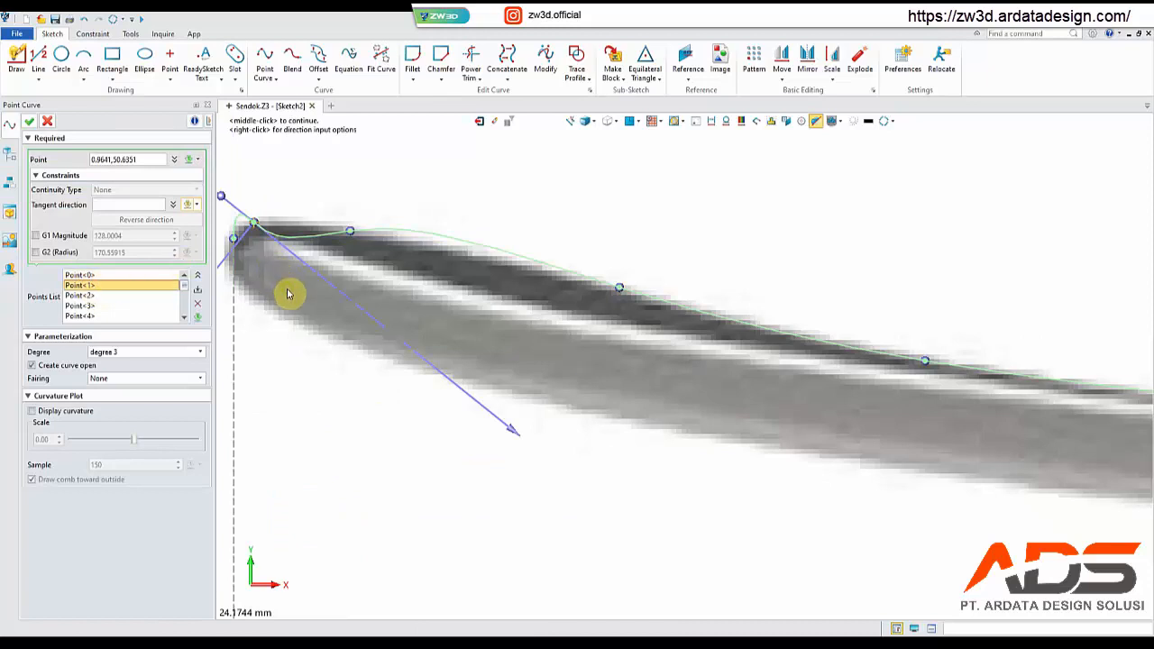
{"action": "scroll", "coordinate": [289, 294], "scroll_direction": "up", "scroll_amount": 4}
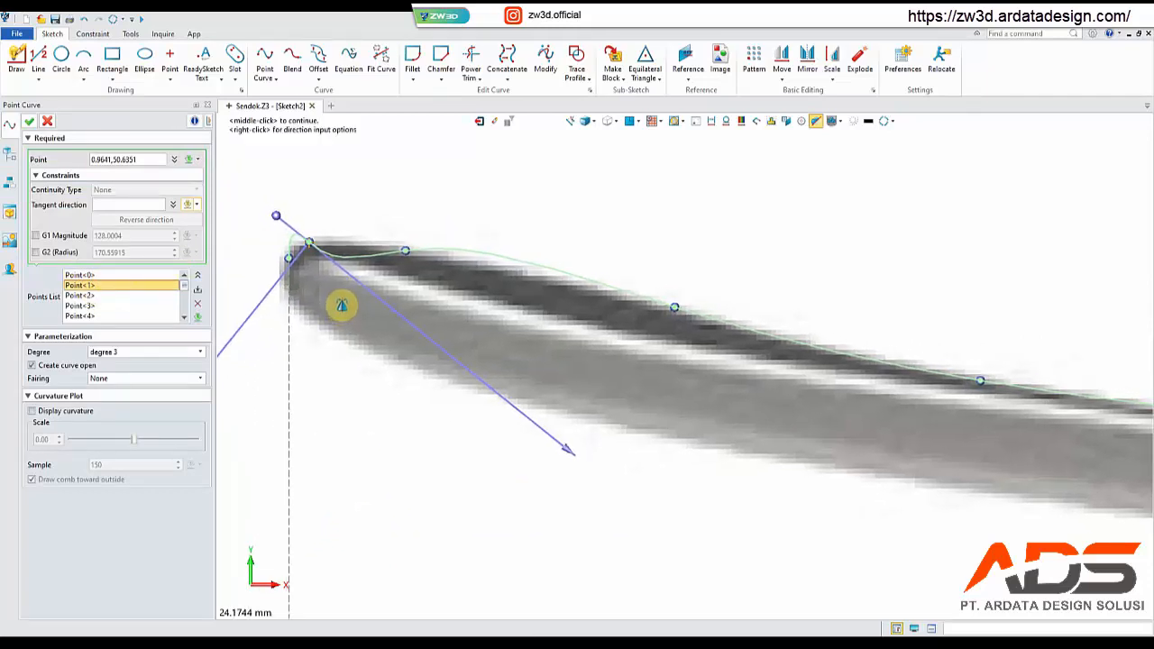
{"action": "left_click", "coordinate": [79, 275]}
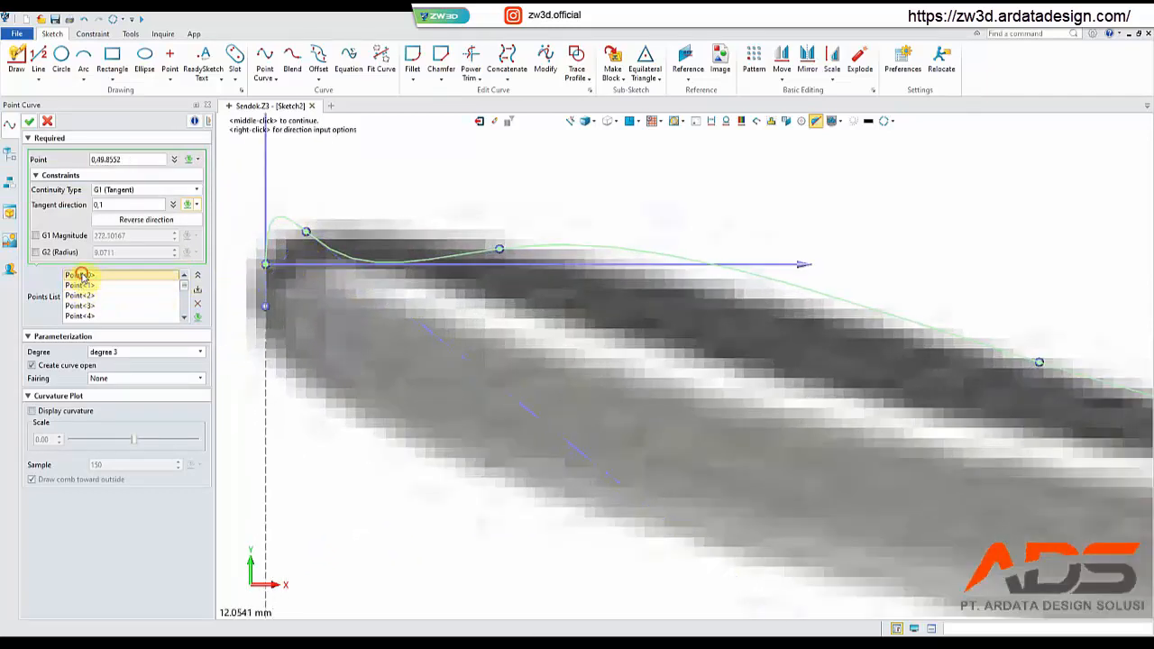
{"action": "left_click", "coordinate": [88, 286]}
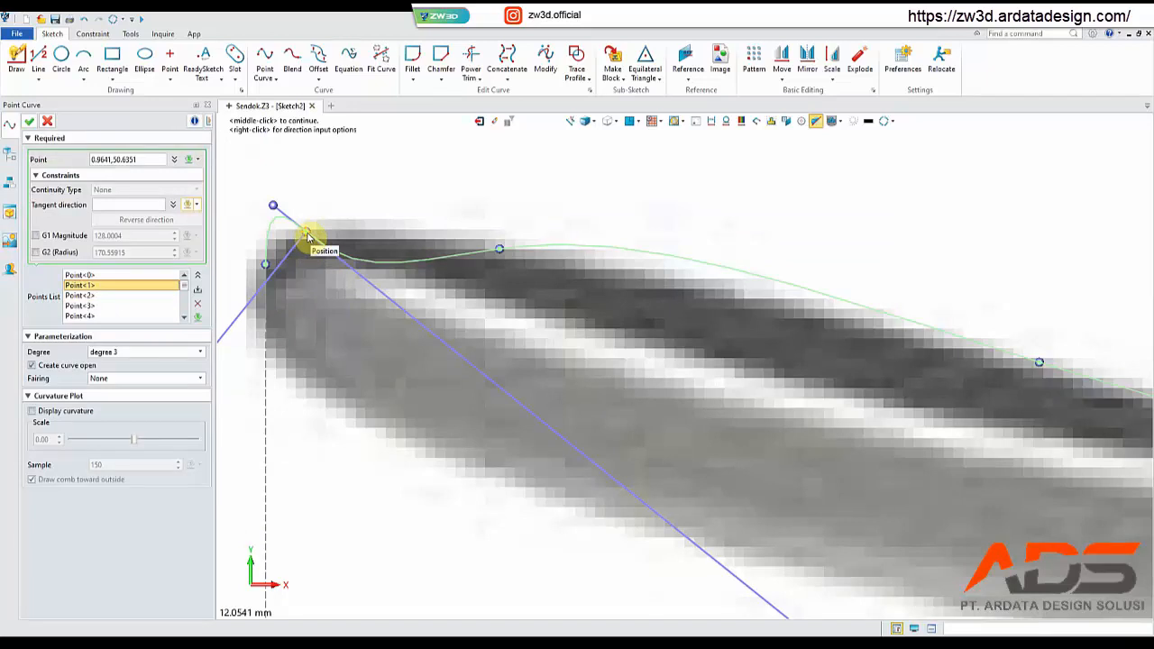
{"action": "right_click", "coordinate": [307, 237]}
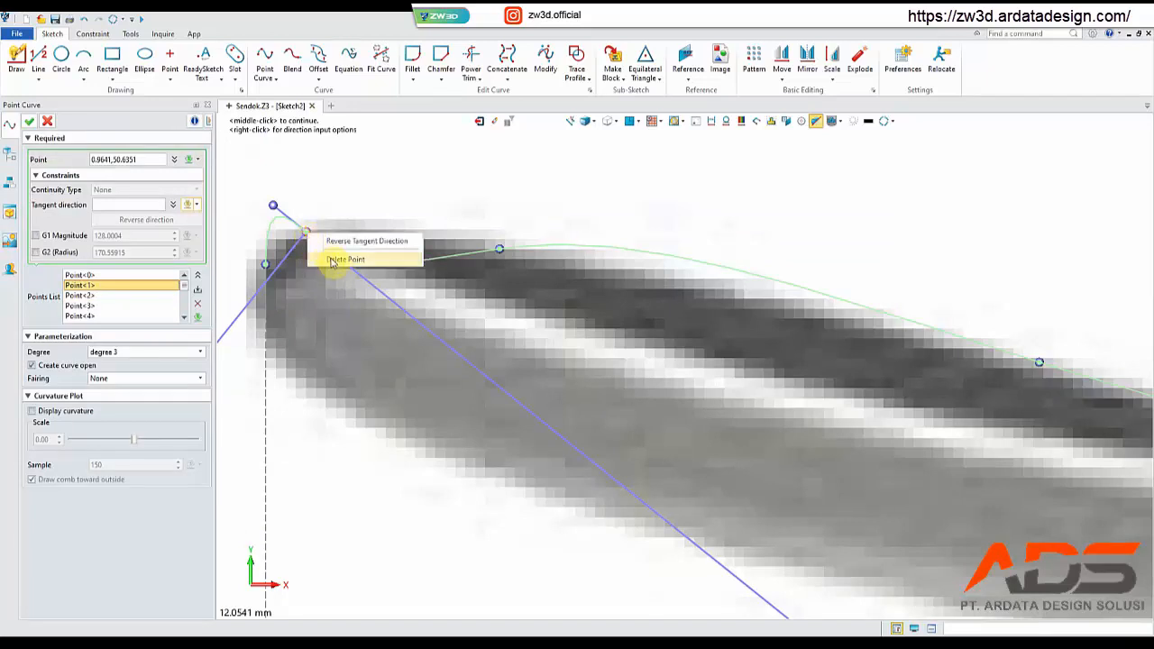
{"action": "left_click", "coordinate": [331, 263]}
- Reshape the upper curve at the handle's end by shifting its second point and setting the start point's G1 magnitude to 82.0366, and finish it
{"action": "scroll", "coordinate": [610, 276], "scroll_direction": "down", "scroll_amount": 5}
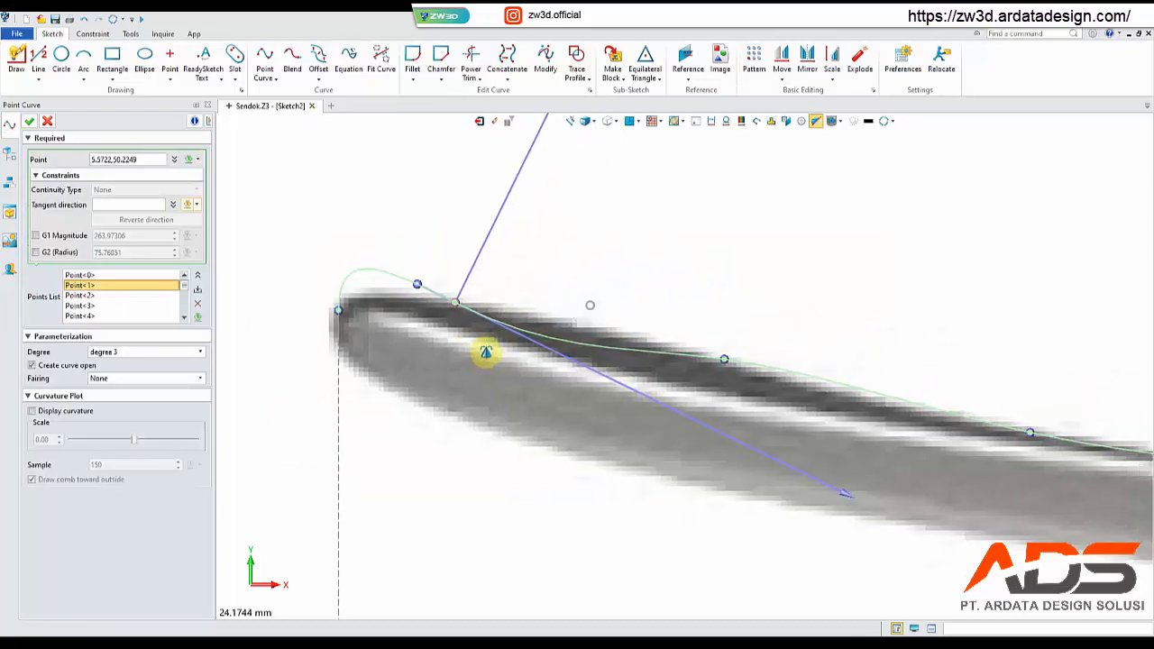
{"action": "scroll", "coordinate": [479, 358], "scroll_direction": "up", "scroll_amount": 2}
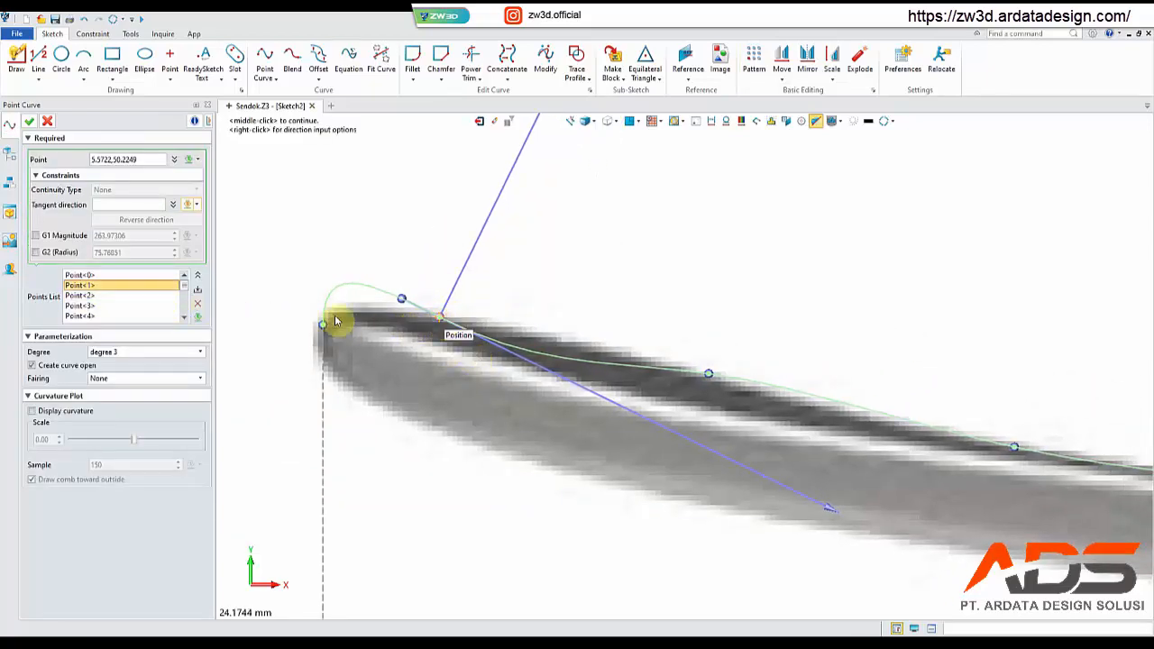
{"action": "left_click_drag", "start_coordinate": [439, 322], "coordinate": [458, 327]}
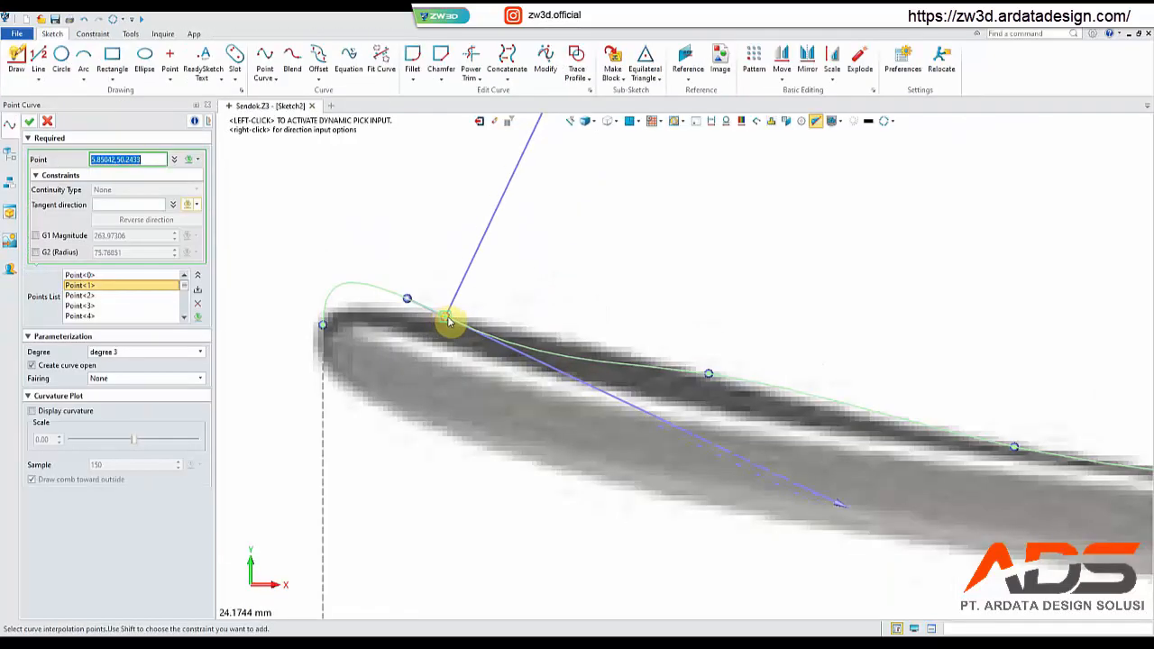
{"action": "left_click_drag", "start_coordinate": [450, 322], "coordinate": [432, 314]}
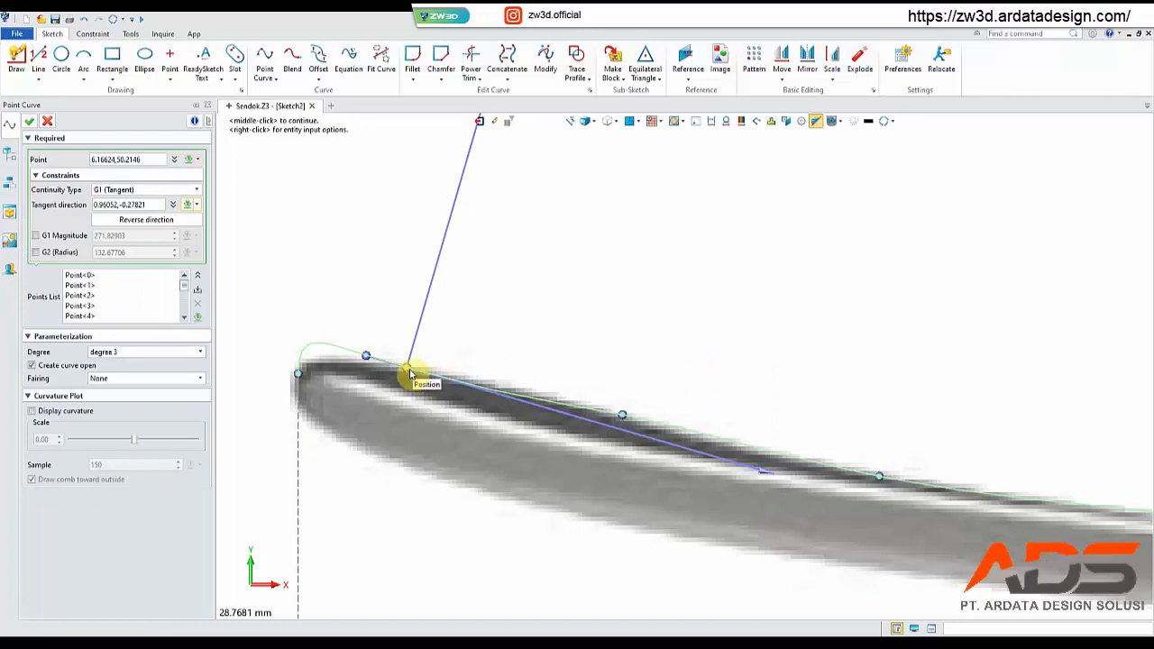
{"action": "left_click_drag", "start_coordinate": [410, 374], "coordinate": [442, 373]}
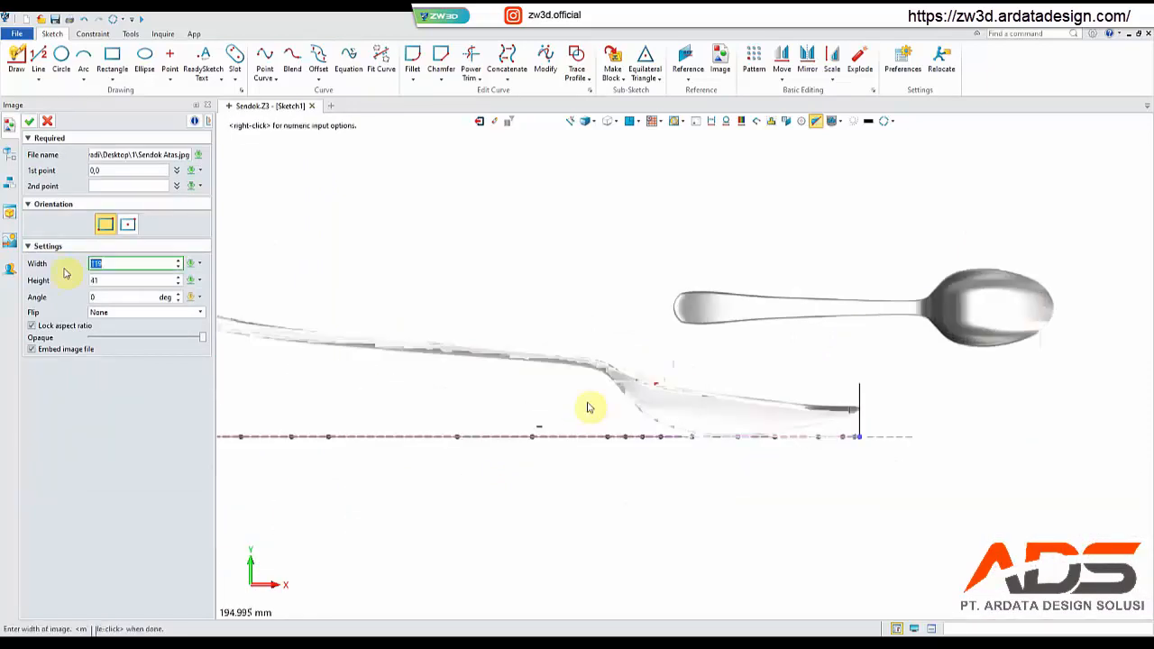
{"action": "scroll", "coordinate": [365, 396], "scroll_direction": "up", "scroll_amount": 6}
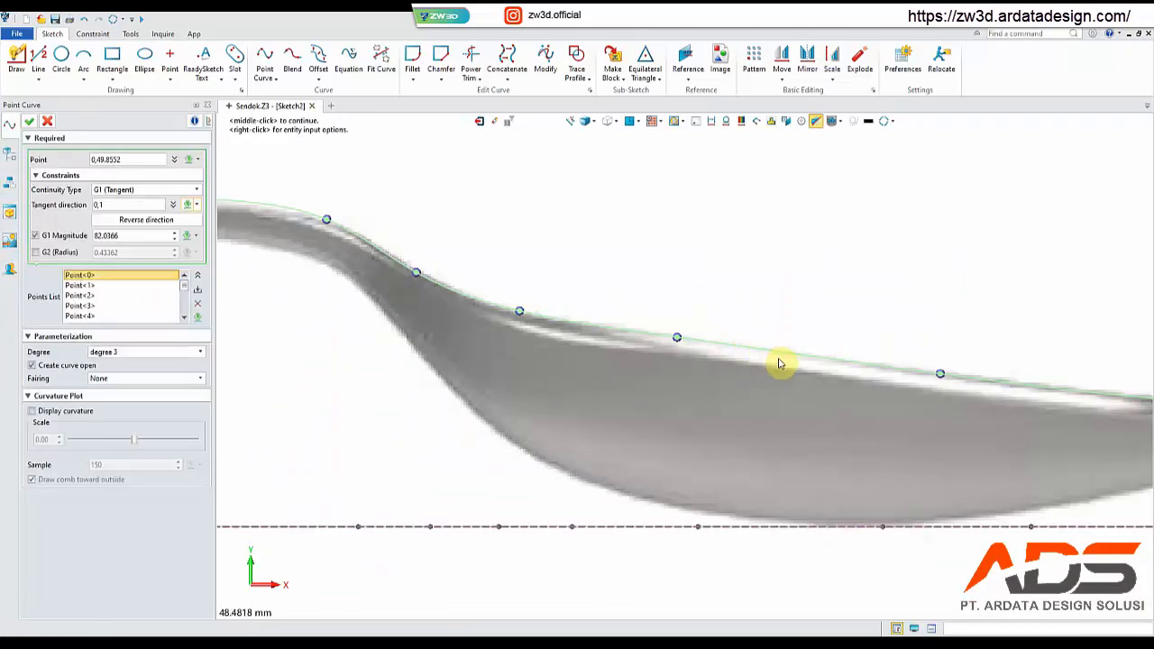
{"action": "scroll", "coordinate": [779, 363], "scroll_direction": "down", "scroll_amount": 10}
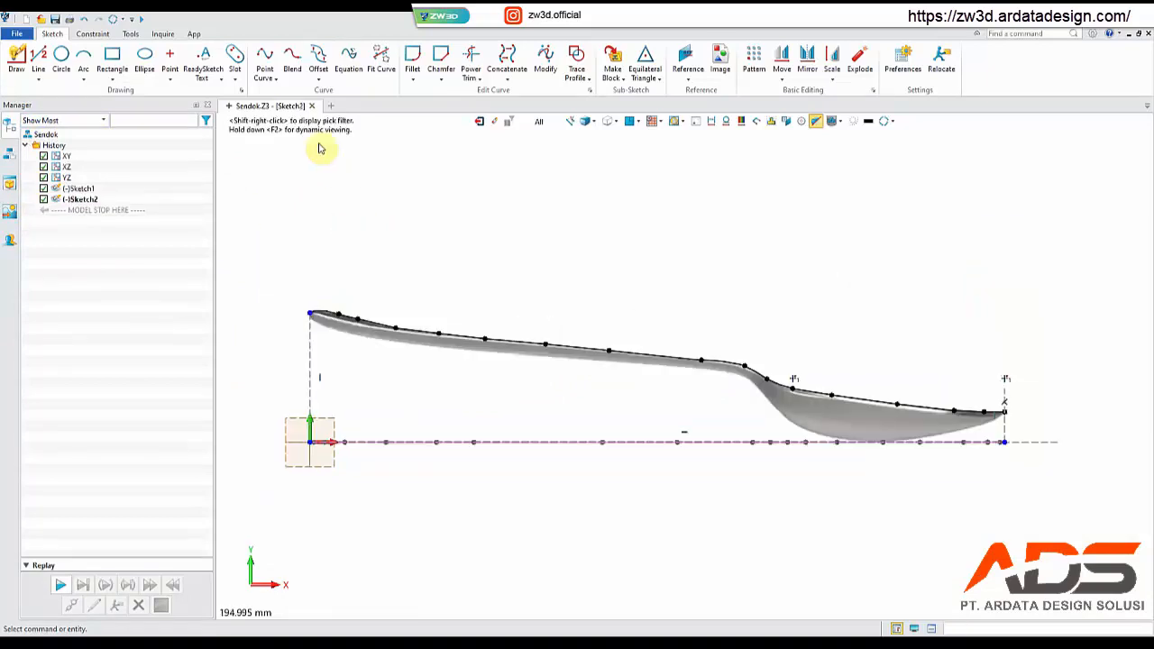
- Begin a second Point Curve at the upper curve's handle end and trace the handle's underside towards the bowl
{"action": "left_click", "coordinate": [261, 56]}
{"action": "scroll", "coordinate": [360, 333], "scroll_direction": "up", "scroll_amount": 3}
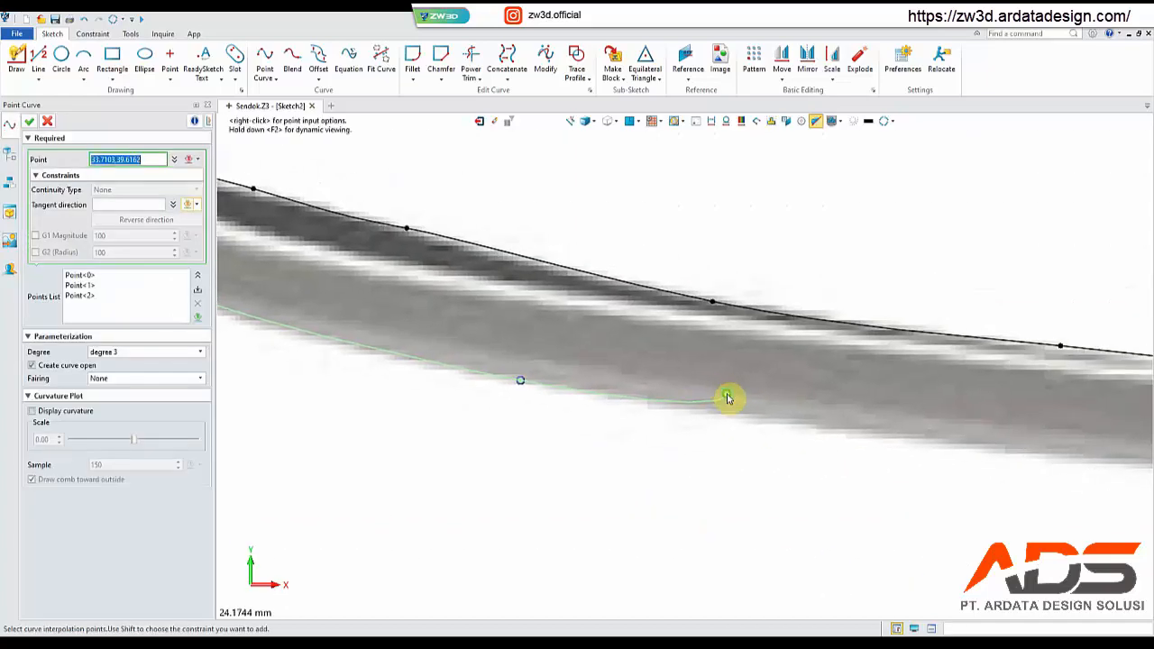
{"action": "scroll", "coordinate": [728, 399], "scroll_direction": "down", "scroll_amount": 3}
{"action": "middle_click_drag", "start_coordinate": [814, 412], "coordinate": [546, 357]}
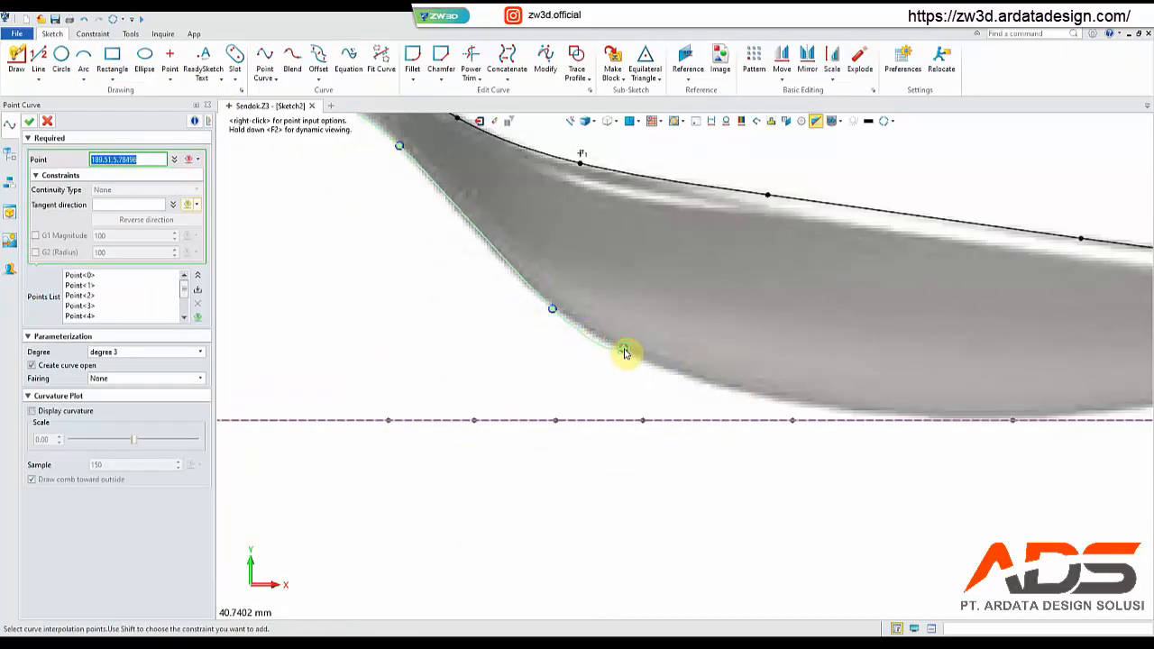
- Continue the lower curve along the bowl's underside and end it at the upper curve's endpoint on the bowl's tip
{"action": "left_click", "coordinate": [656, 362]}
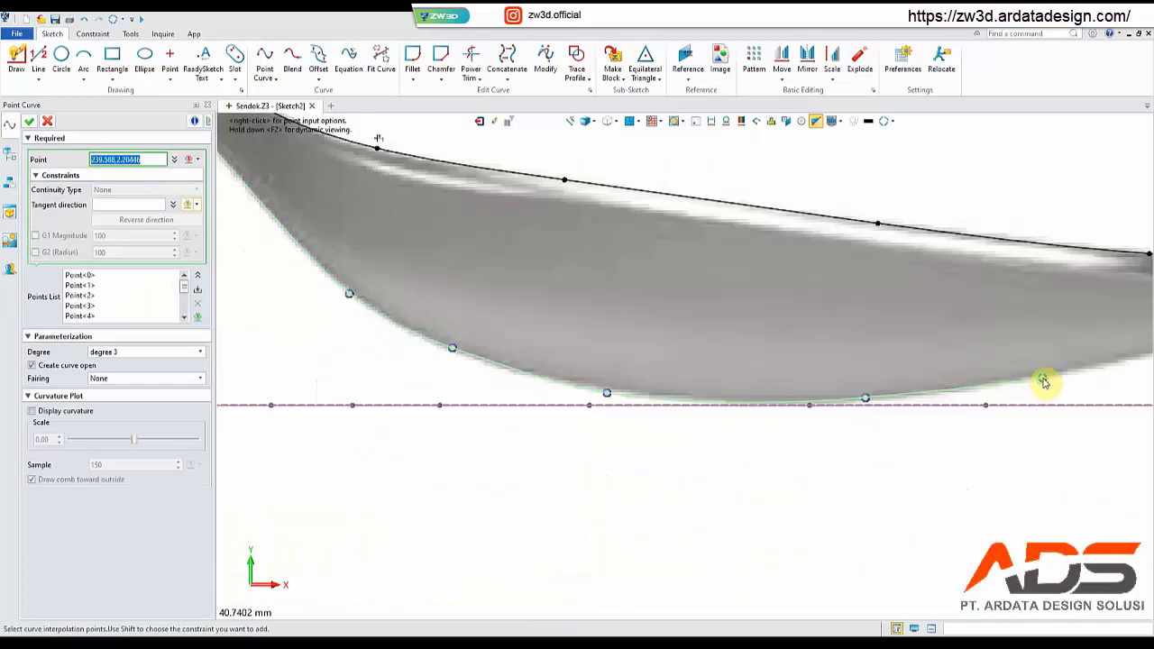
{"action": "left_click", "coordinate": [1043, 379]}
{"action": "middle_click_drag", "start_coordinate": [1075, 371], "coordinate": [663, 409]}
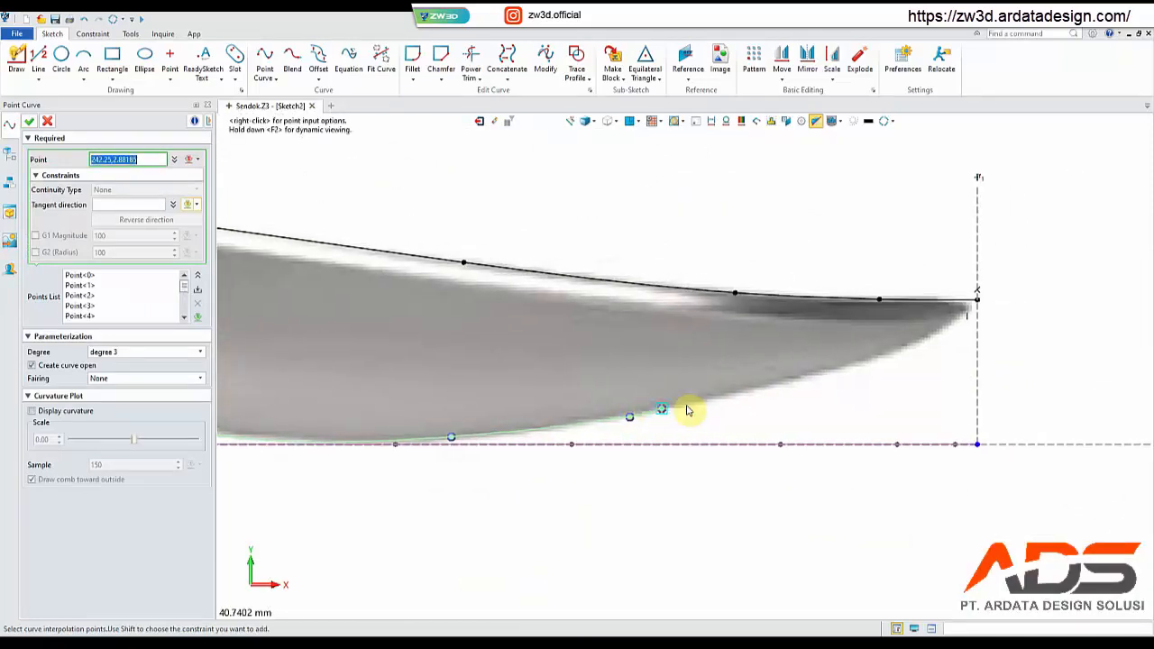
{"action": "left_click", "coordinate": [883, 357]}
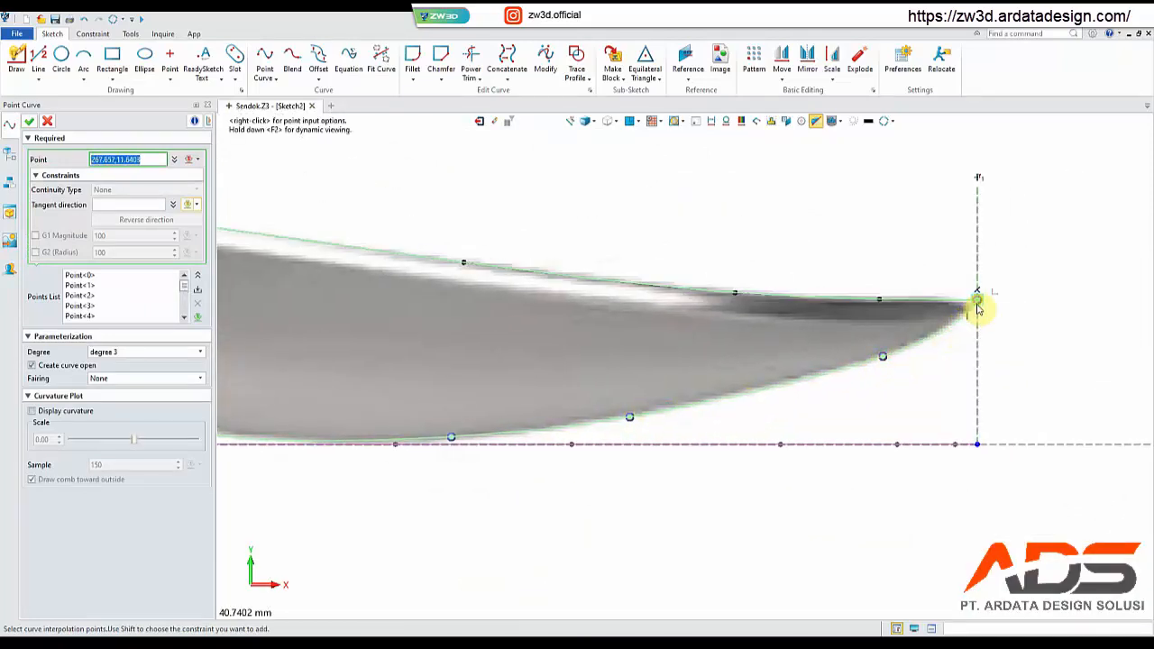
{"action": "left_click", "coordinate": [977, 303]}
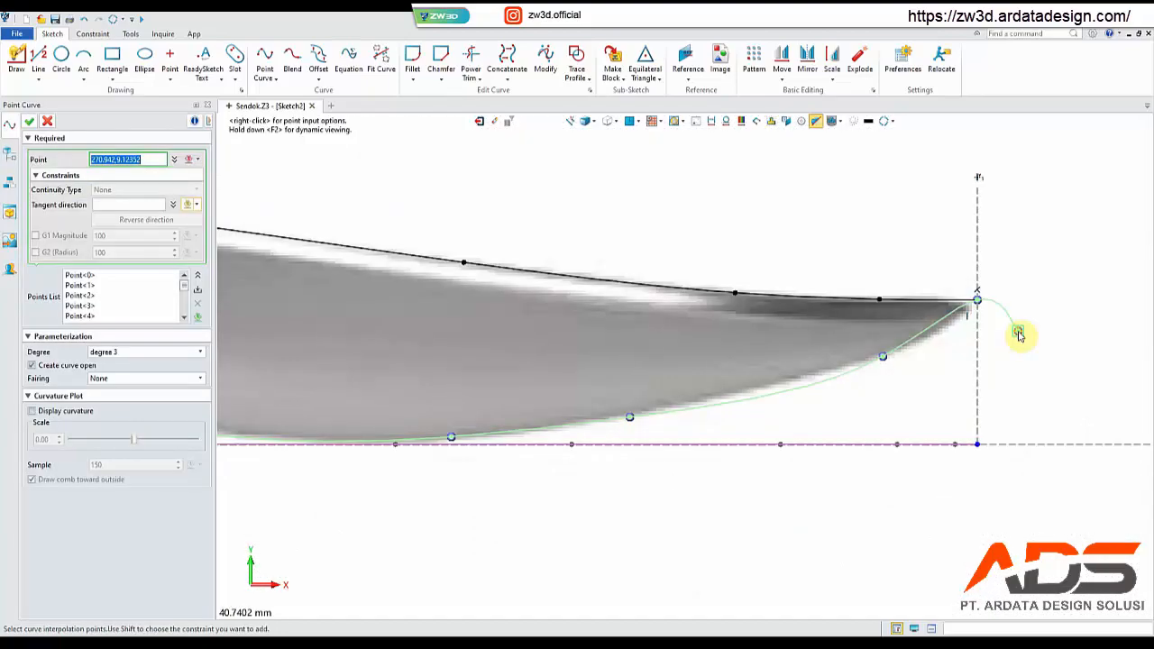
{"action": "middle_click", "coordinate": [1019, 335]}
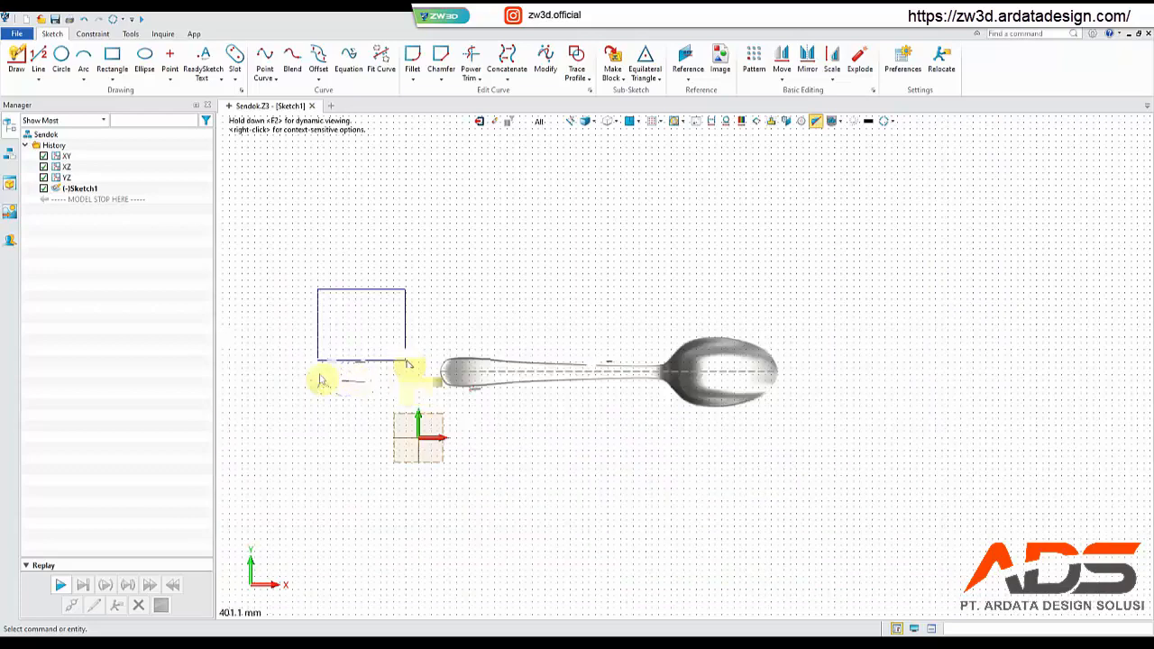
- Set the tangent direction at the lower curve's first point, on the handle's end, to the -Y axis
{"action": "left_click", "coordinate": [462, 376]}
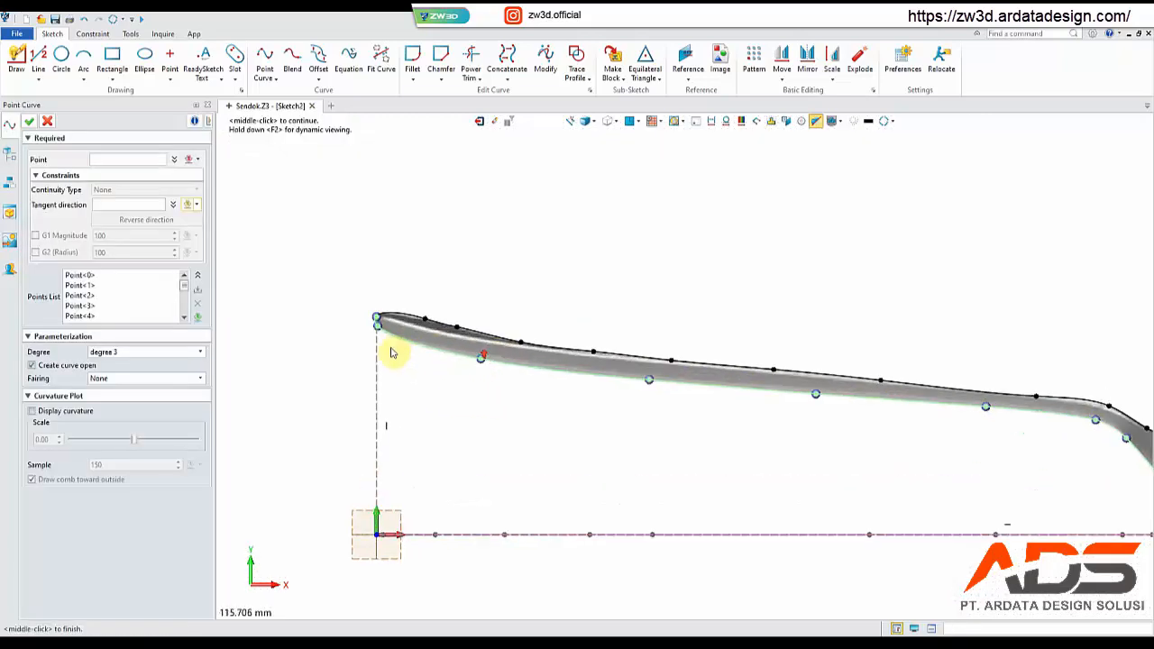
{"action": "scroll", "coordinate": [379, 311], "scroll_direction": "up", "scroll_amount": 5}
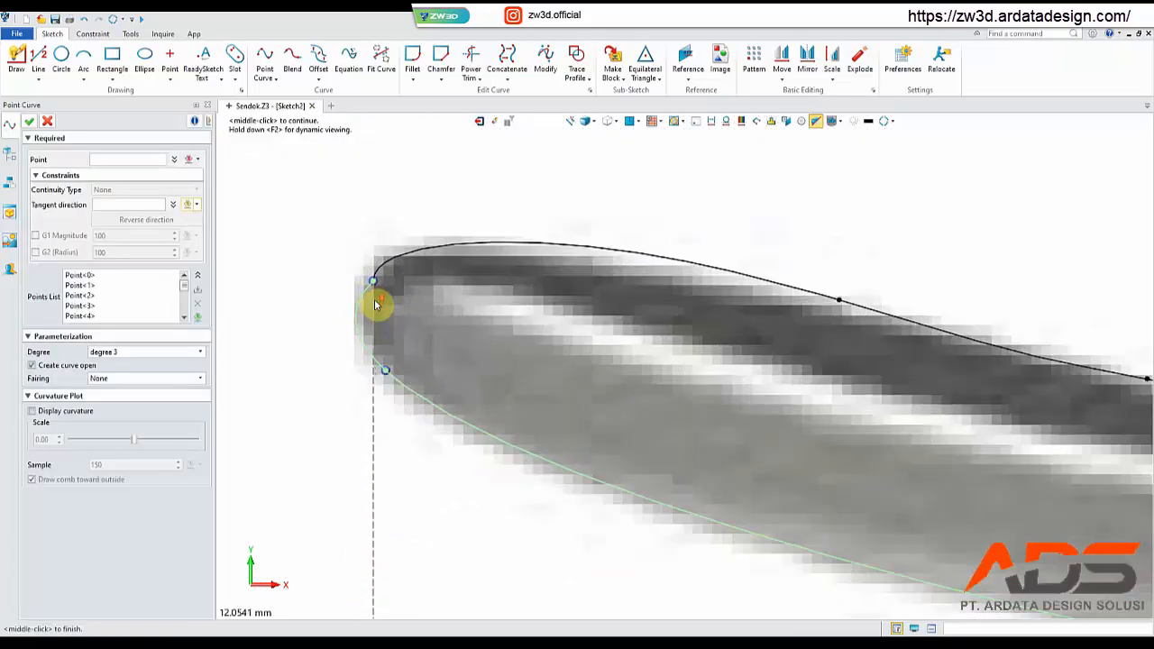
{"action": "scroll", "coordinate": [374, 298], "scroll_direction": "up", "scroll_amount": 3}
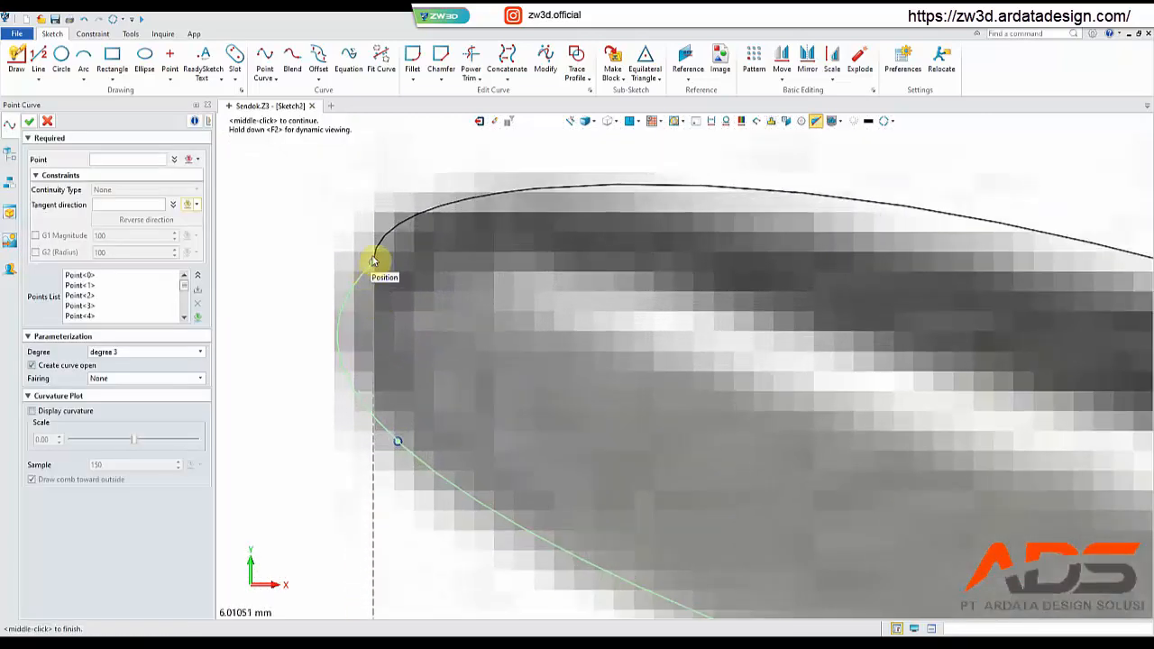
{"action": "left_click", "coordinate": [92, 275]}
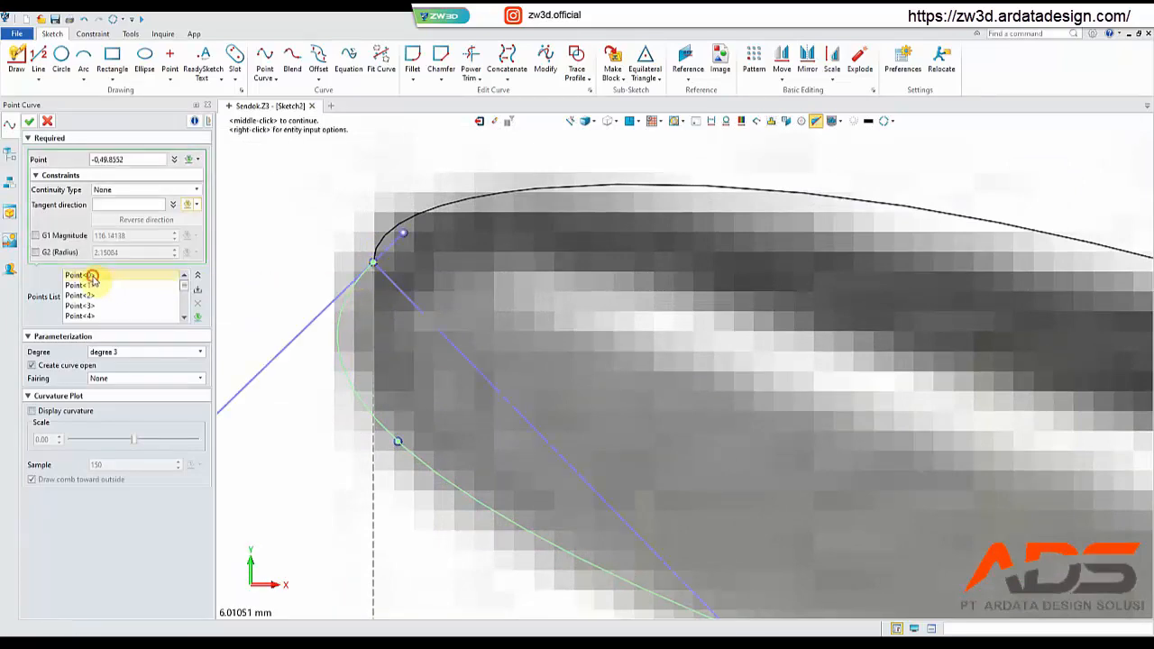
{"action": "left_click", "coordinate": [189, 205]}
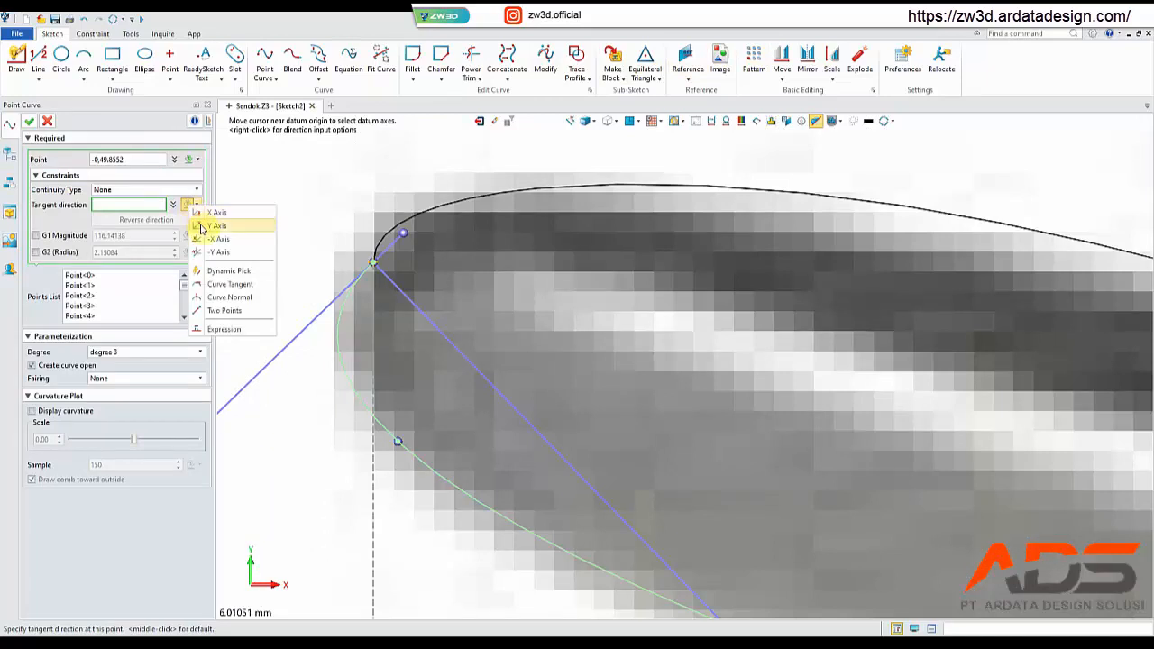
{"action": "left_click", "coordinate": [199, 225]}
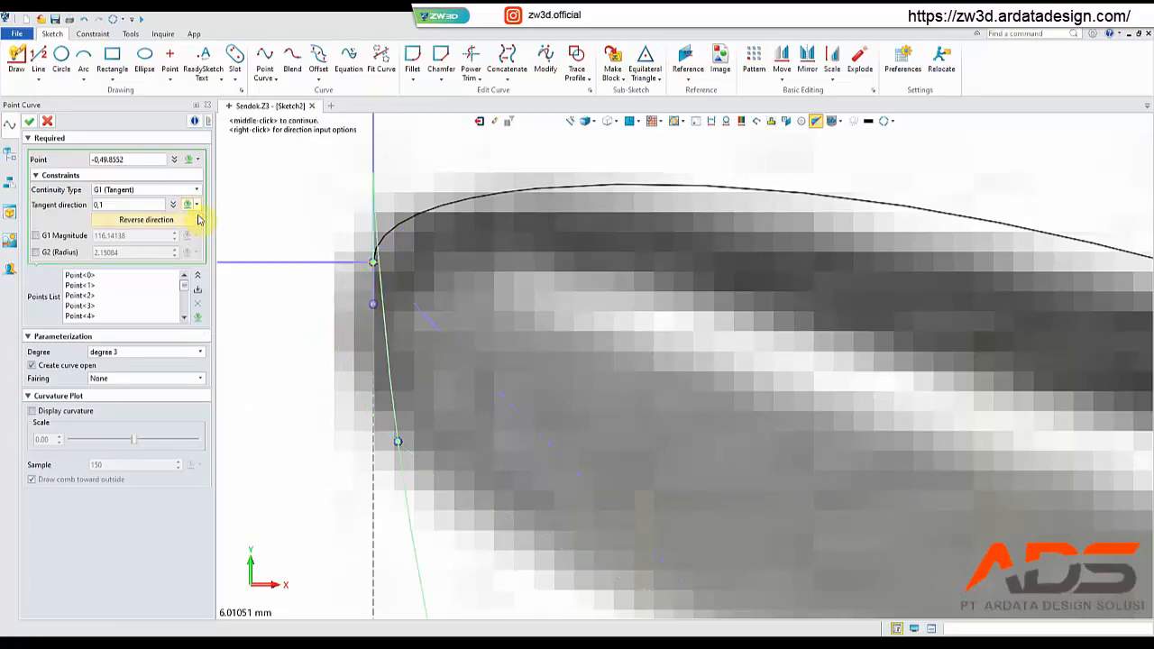
{"action": "left_click", "coordinate": [189, 204]}
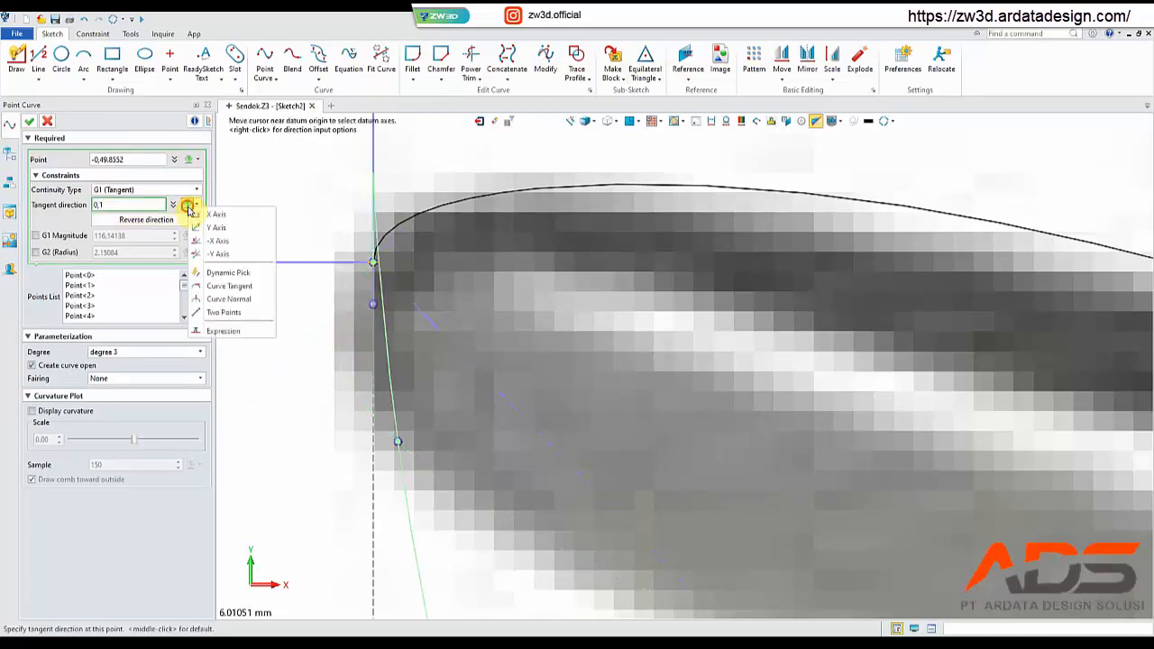
{"action": "left_click", "coordinate": [217, 254]}
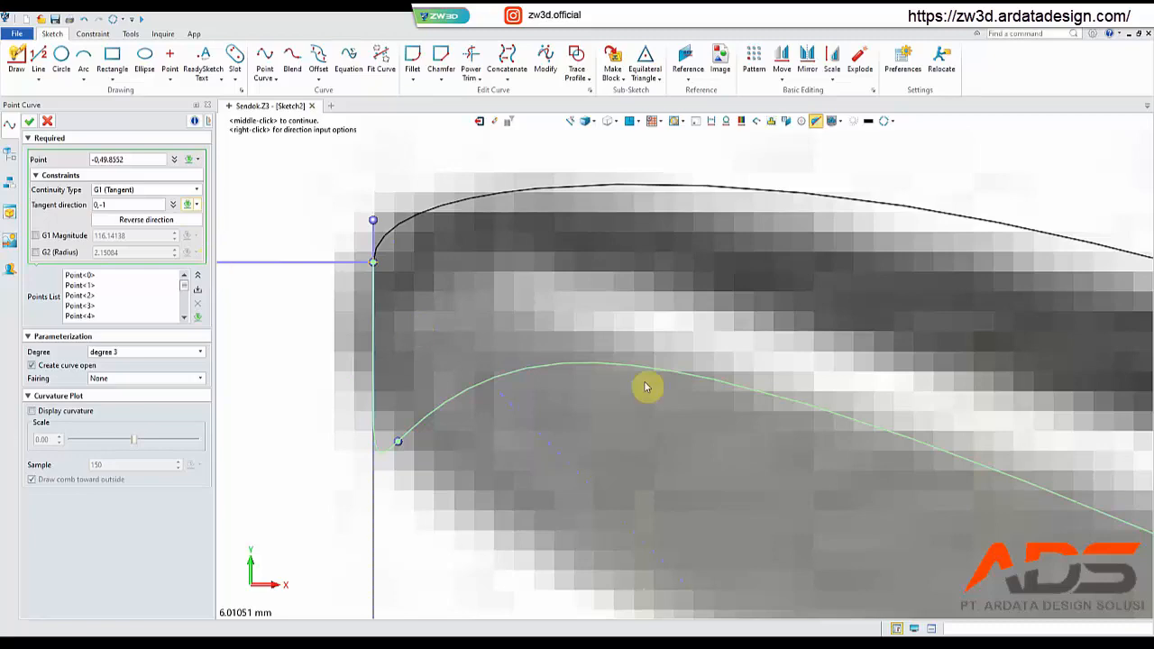
- Select the lower curve's second point, just below the handle's end, and open its options
{"action": "scroll", "coordinate": [643, 387], "scroll_direction": "down", "scroll_amount": 5}
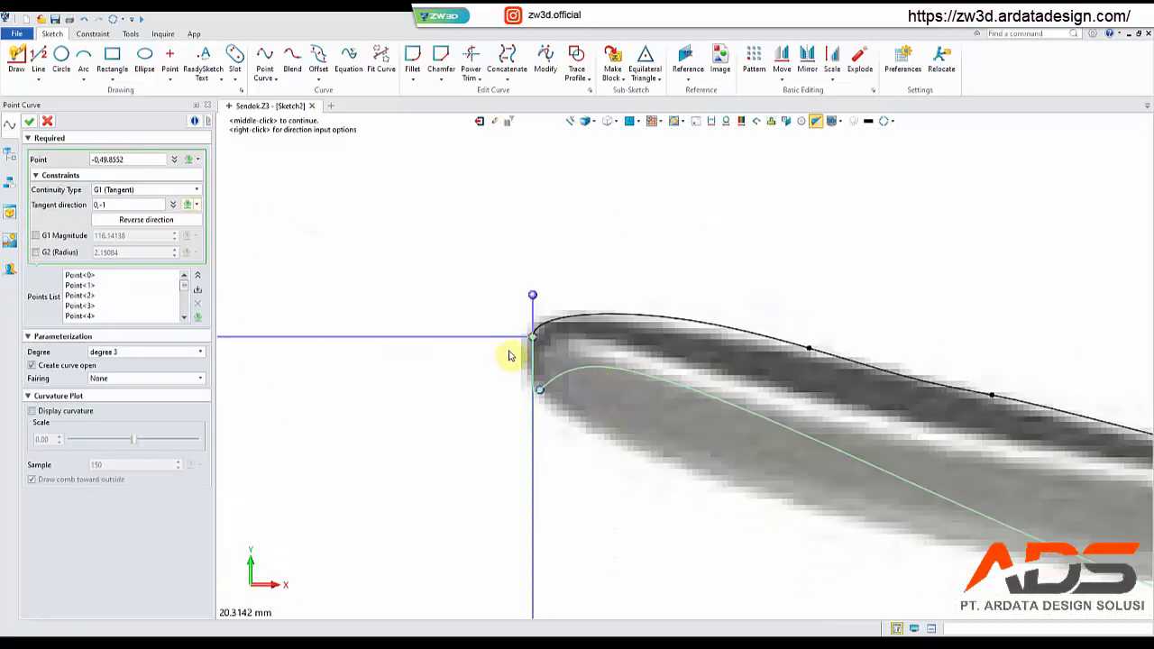
{"action": "scroll", "coordinate": [694, 415], "scroll_direction": "down", "scroll_amount": 2}
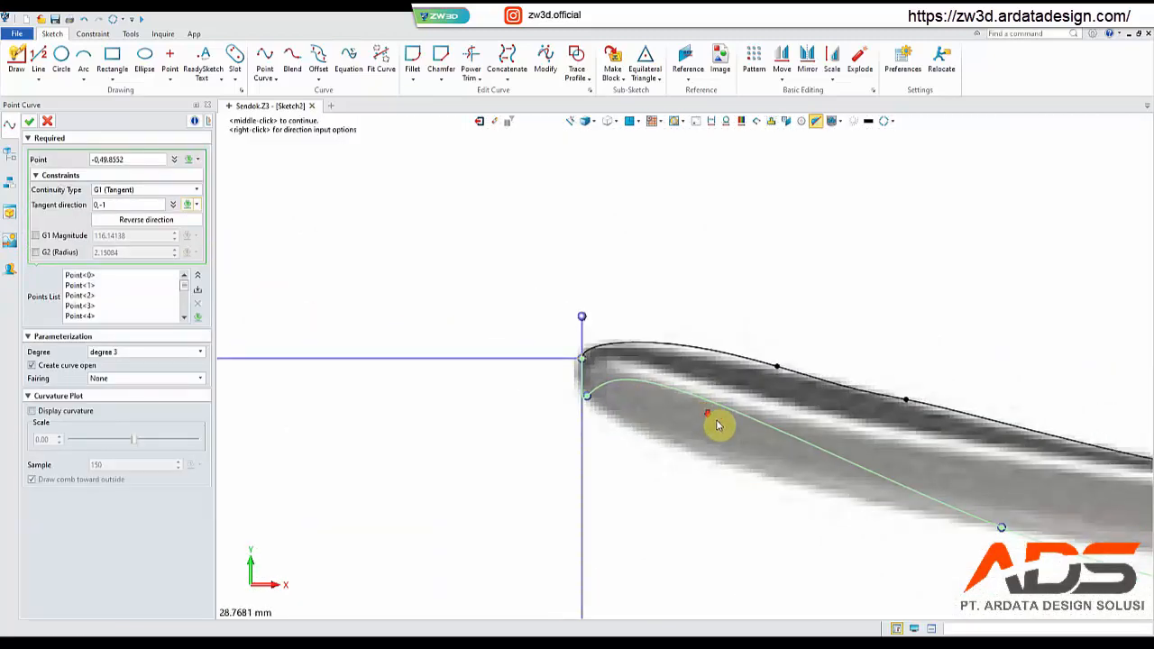
{"action": "scroll", "coordinate": [592, 393], "scroll_direction": "up", "scroll_amount": 5}
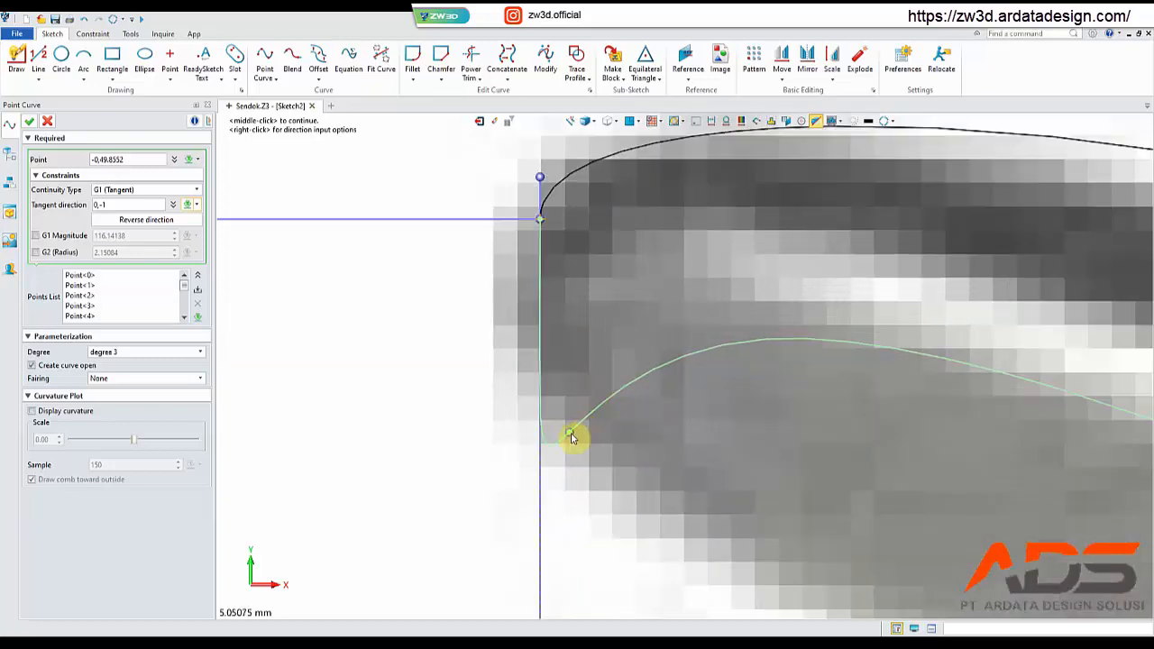
{"action": "scroll", "coordinate": [570, 439], "scroll_direction": "down", "scroll_amount": 6}
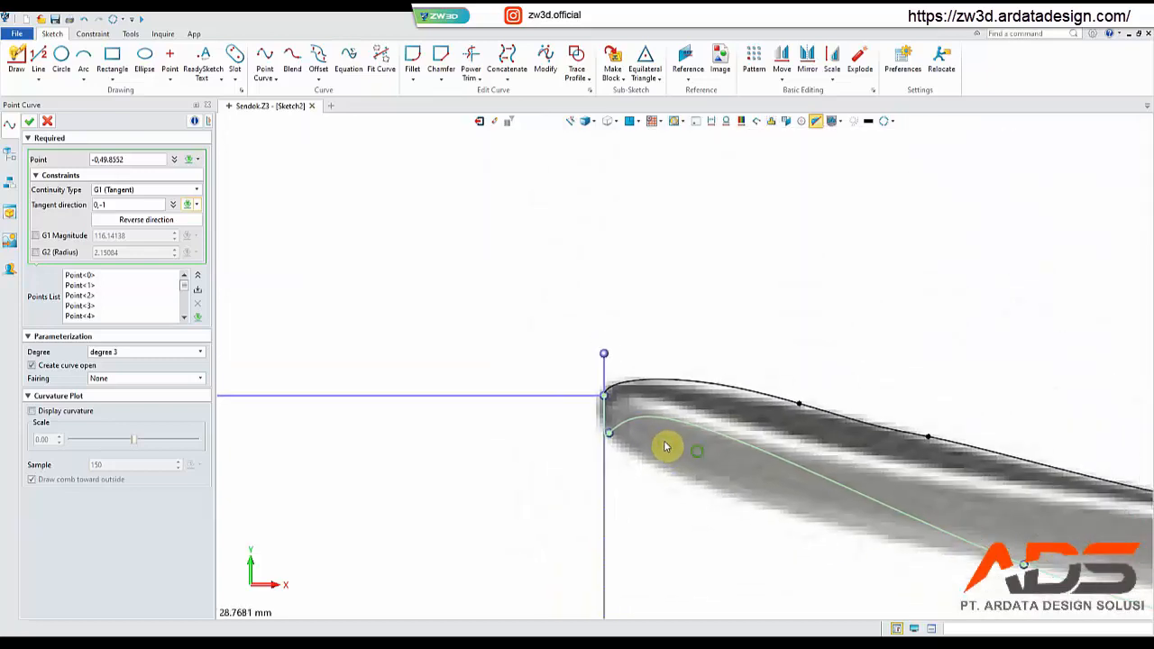
{"action": "scroll", "coordinate": [575, 420], "scroll_direction": "down", "scroll_amount": 1}
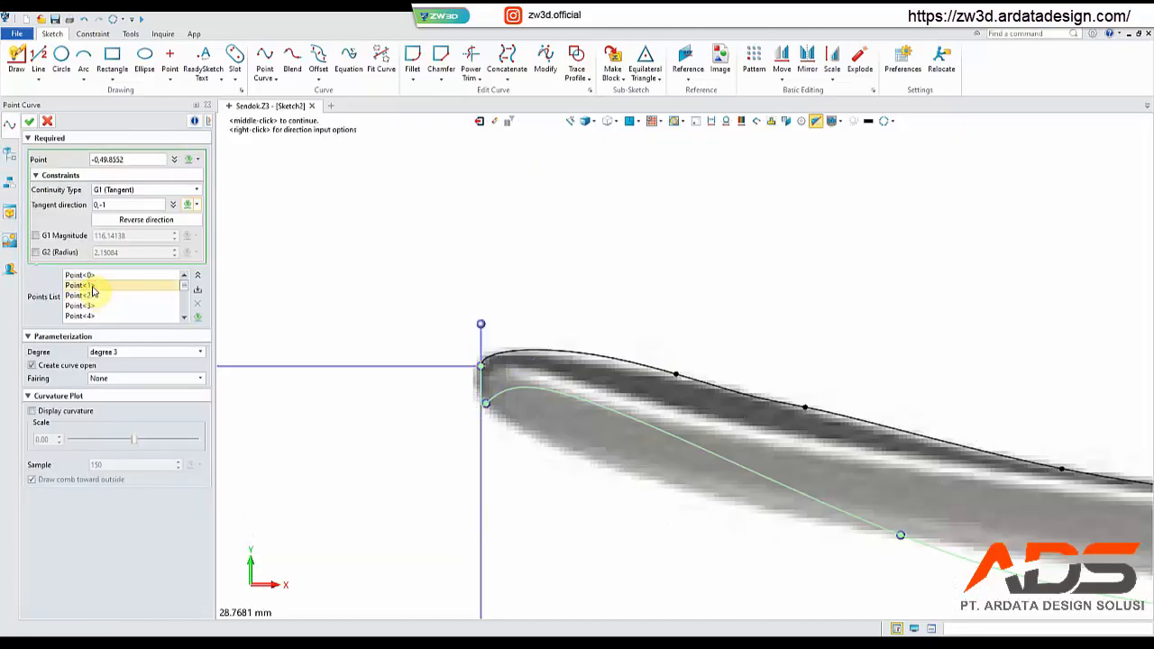
{"action": "left_click", "coordinate": [90, 286]}
{"action": "right_click", "coordinate": [92, 288]}
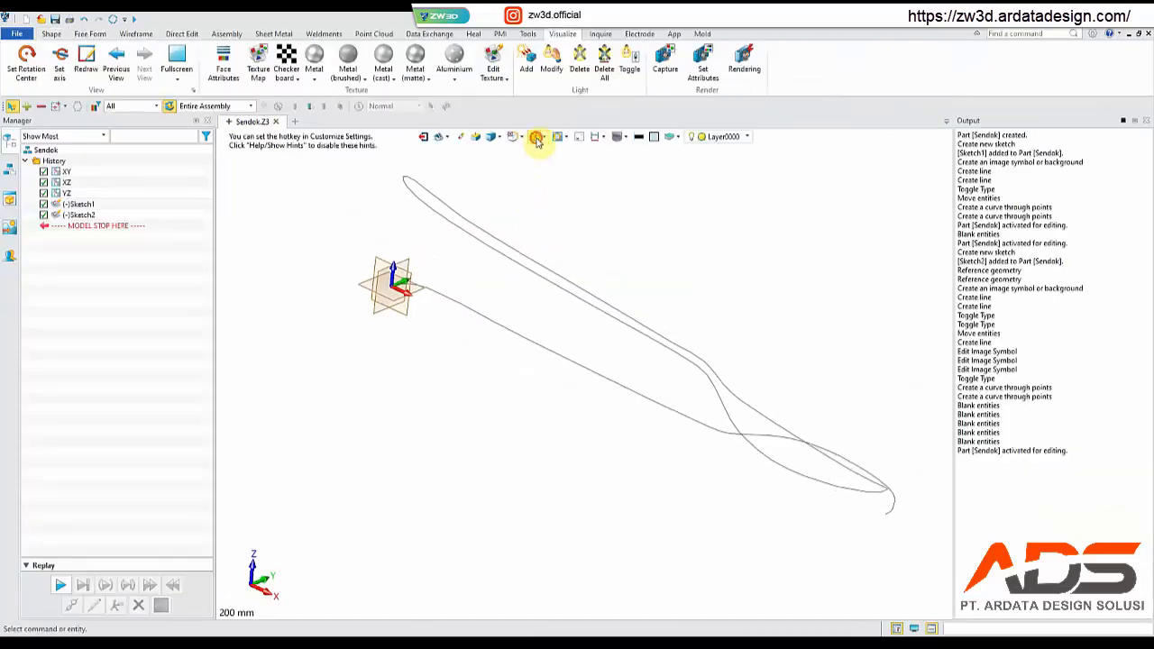
{"action": "left_click", "coordinate": [536, 136]}
{"action": "scroll", "coordinate": [561, 263], "scroll_direction": "down", "scroll_amount": 3}
{"action": "middle_click_drag", "start_coordinate": [475, 250], "coordinate": [442, 237]}
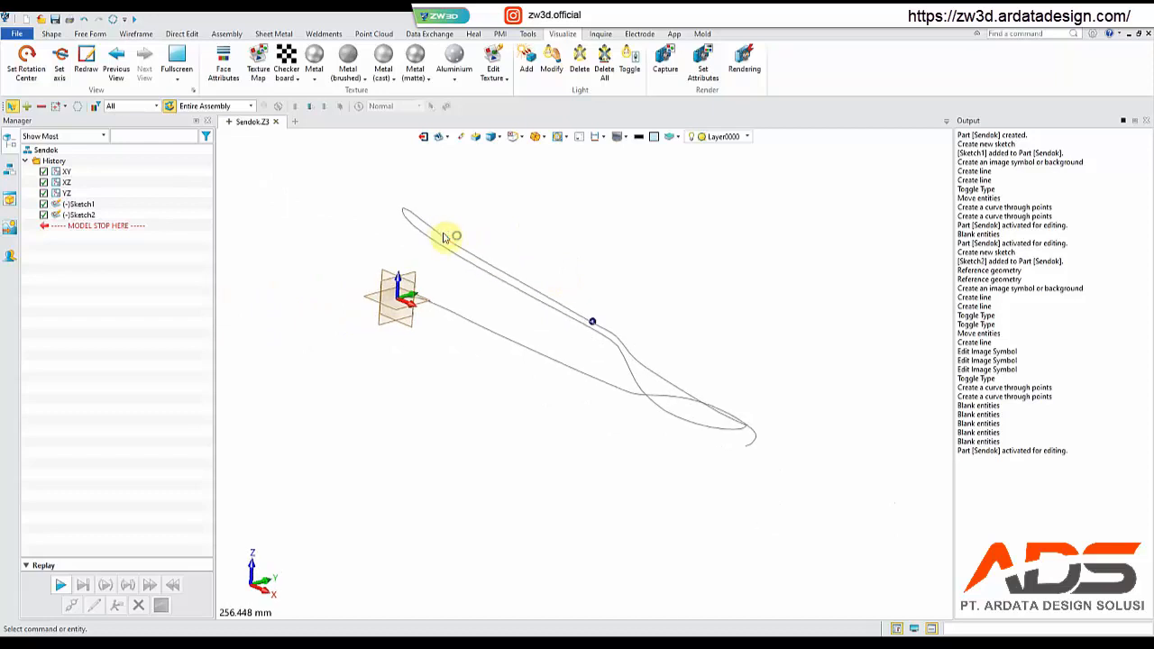
{"action": "left_click", "coordinate": [544, 136]}
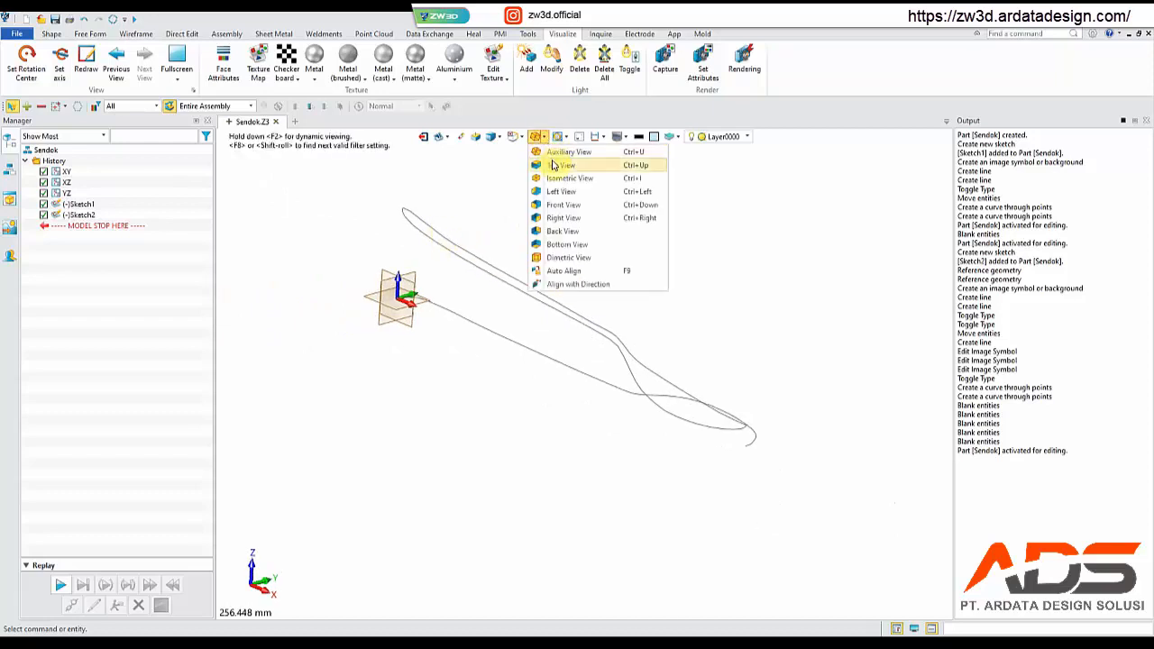
{"action": "left_click", "coordinate": [555, 165]}
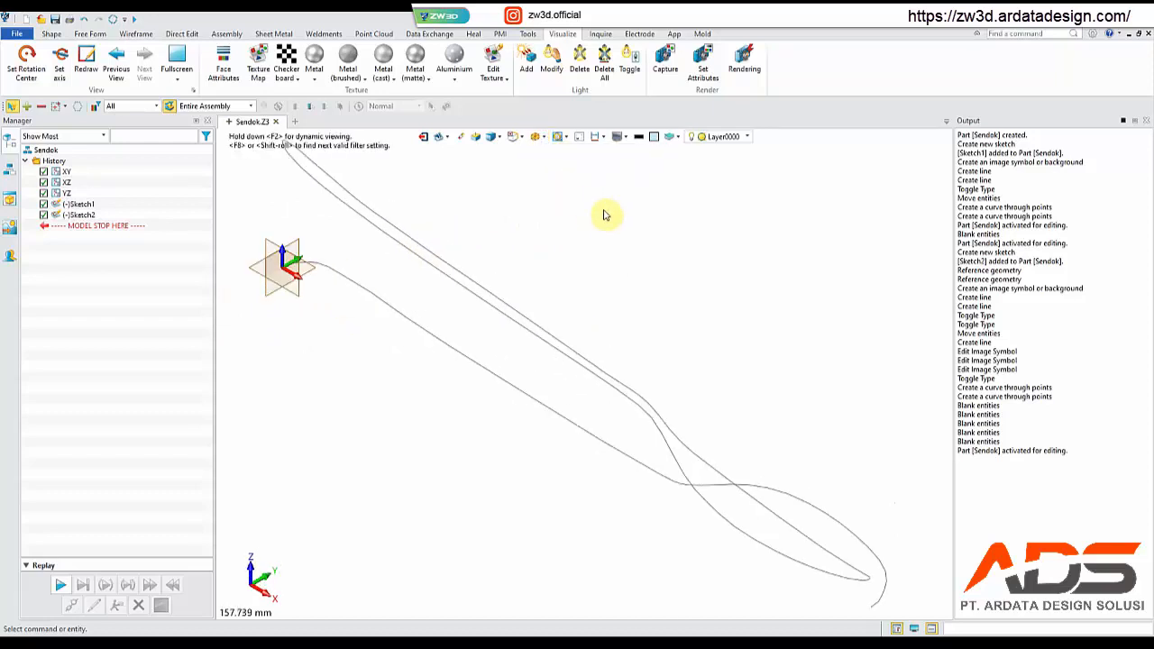
{"action": "scroll", "coordinate": [611, 224], "scroll_direction": "up", "scroll_amount": 1}
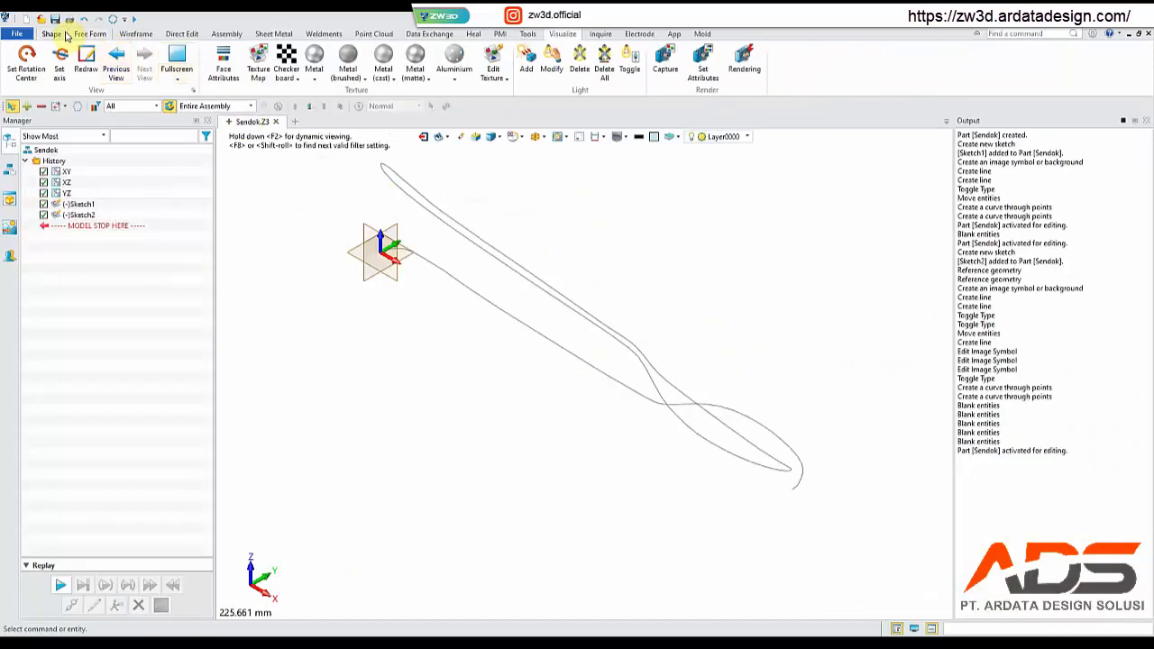
- Start a Combined Projection and try to use the side-view profile sketch, Sketch2, as its first curve
{"action": "left_click", "coordinate": [137, 35]}
{"action": "left_click", "coordinate": [247, 70]}
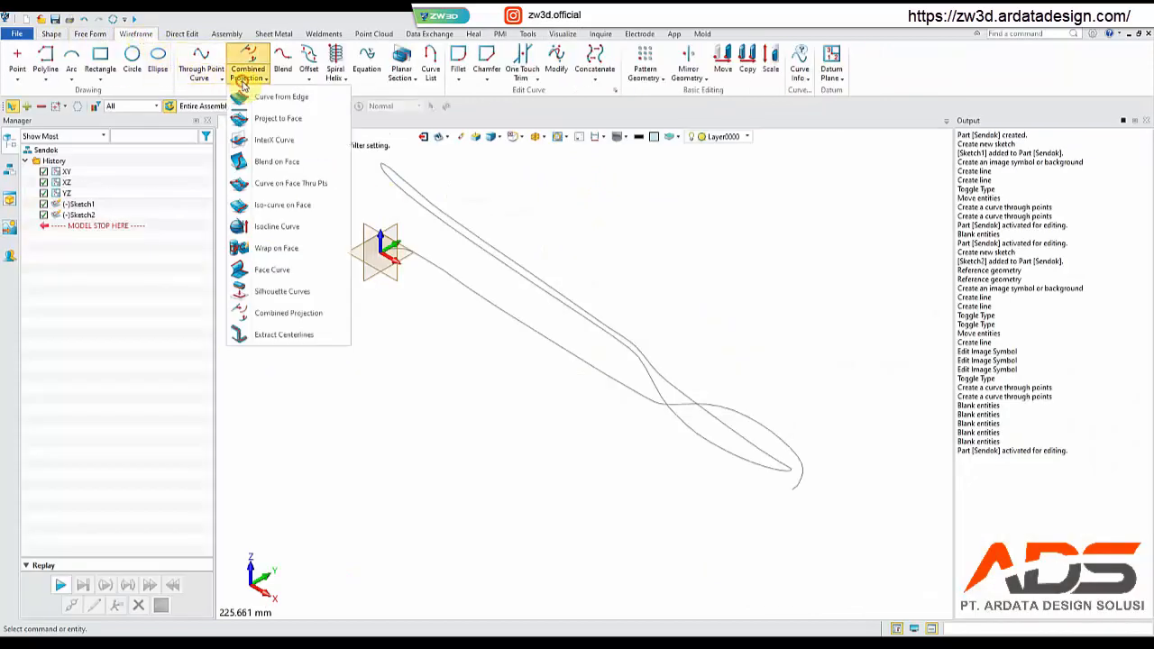
{"action": "left_click", "coordinate": [269, 316]}
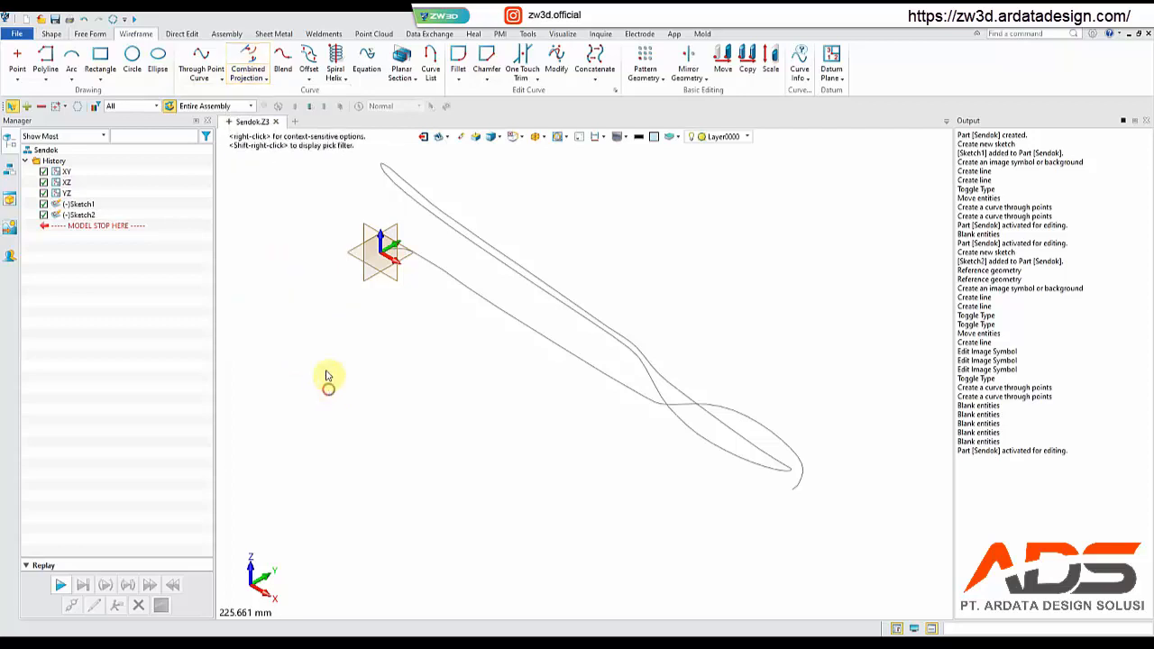
{"action": "left_click", "coordinate": [248, 71]}
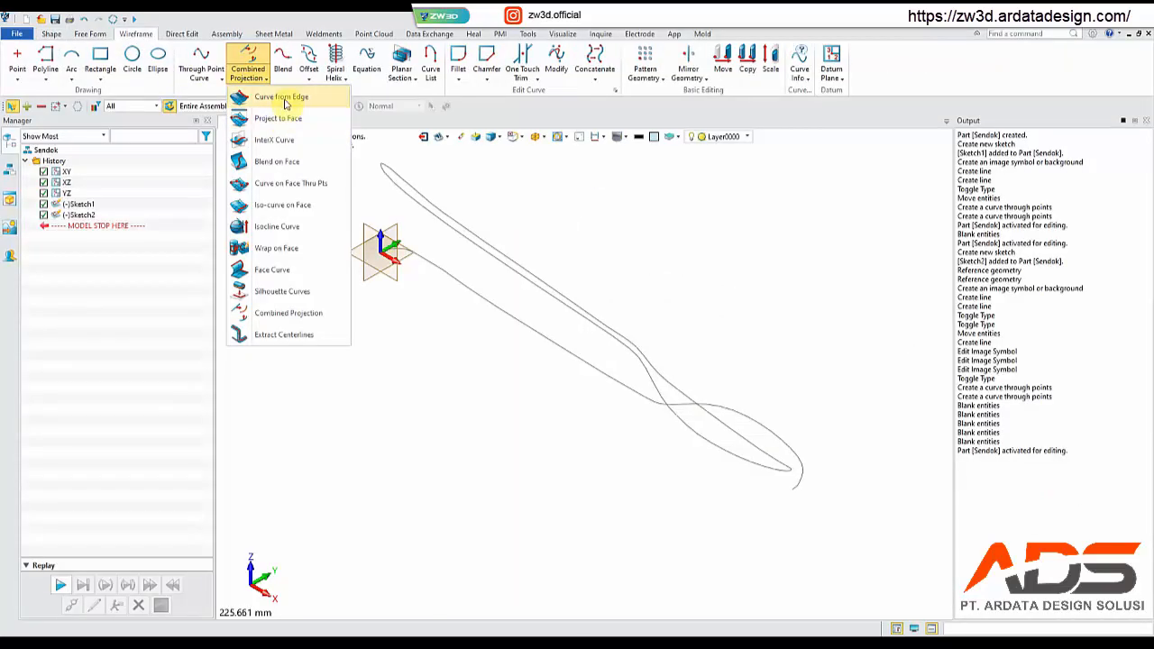
{"action": "left_click", "coordinate": [518, 213]}
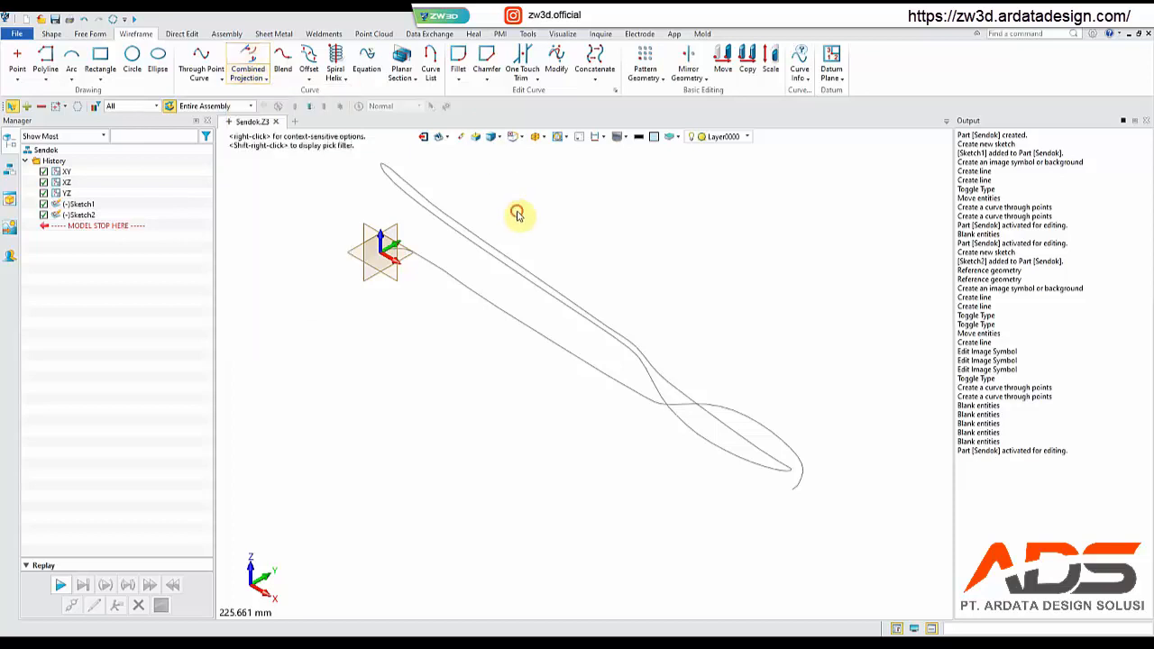
{"action": "left_click", "coordinate": [249, 69]}
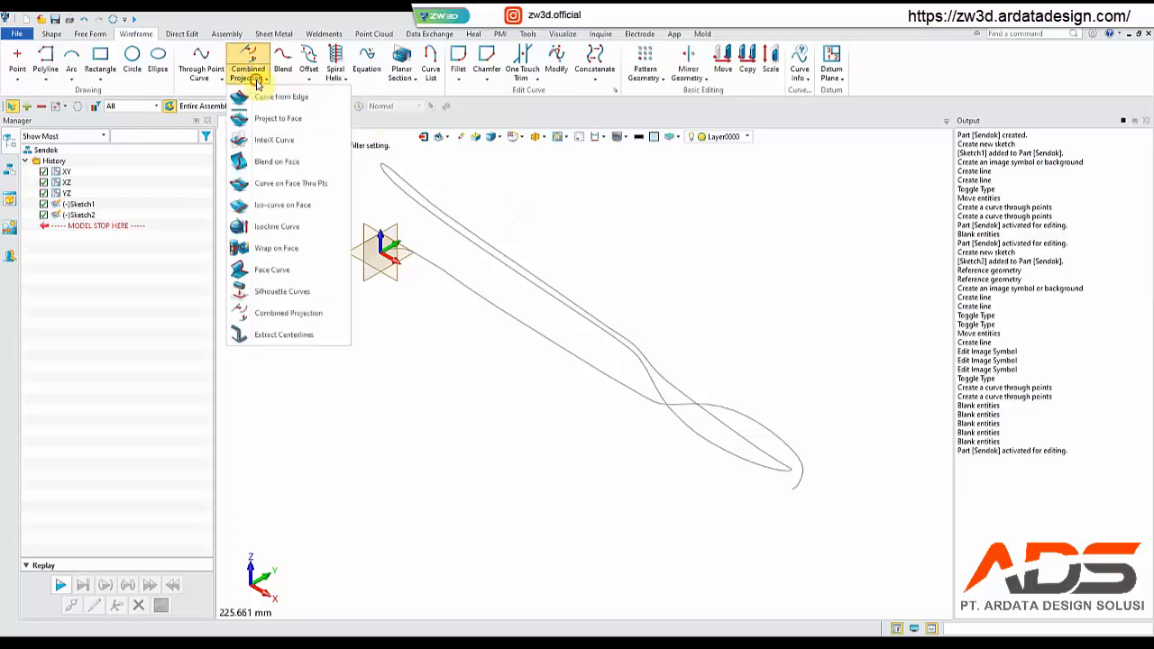
{"action": "left_click", "coordinate": [277, 315]}
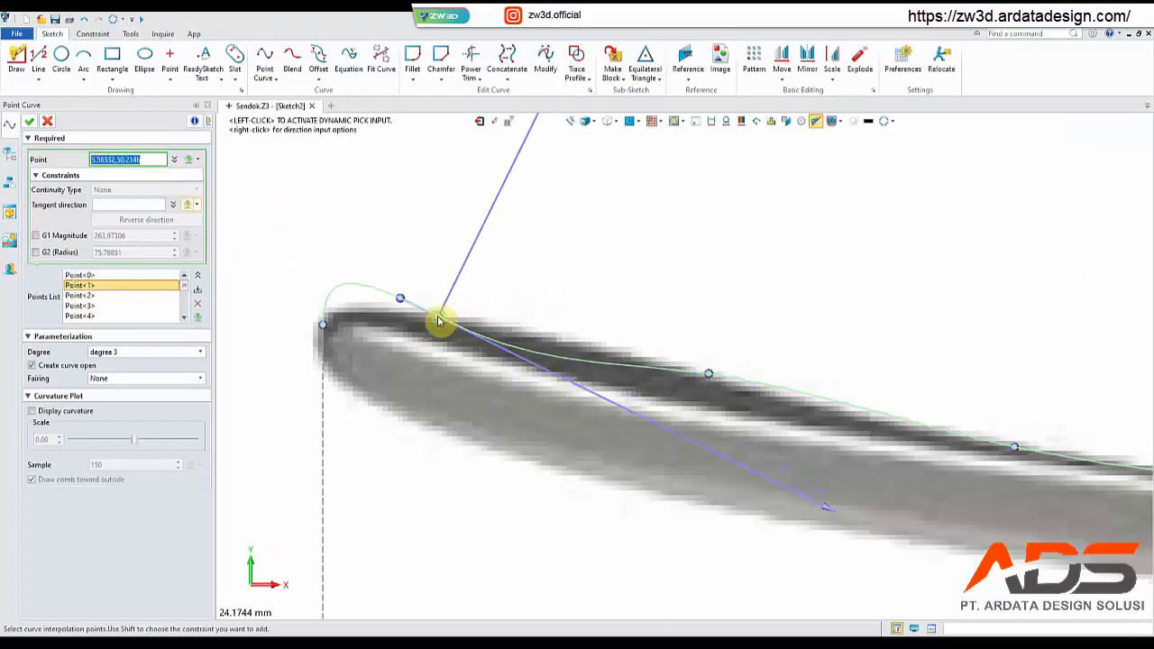
{"action": "left_click", "coordinate": [140, 170]}
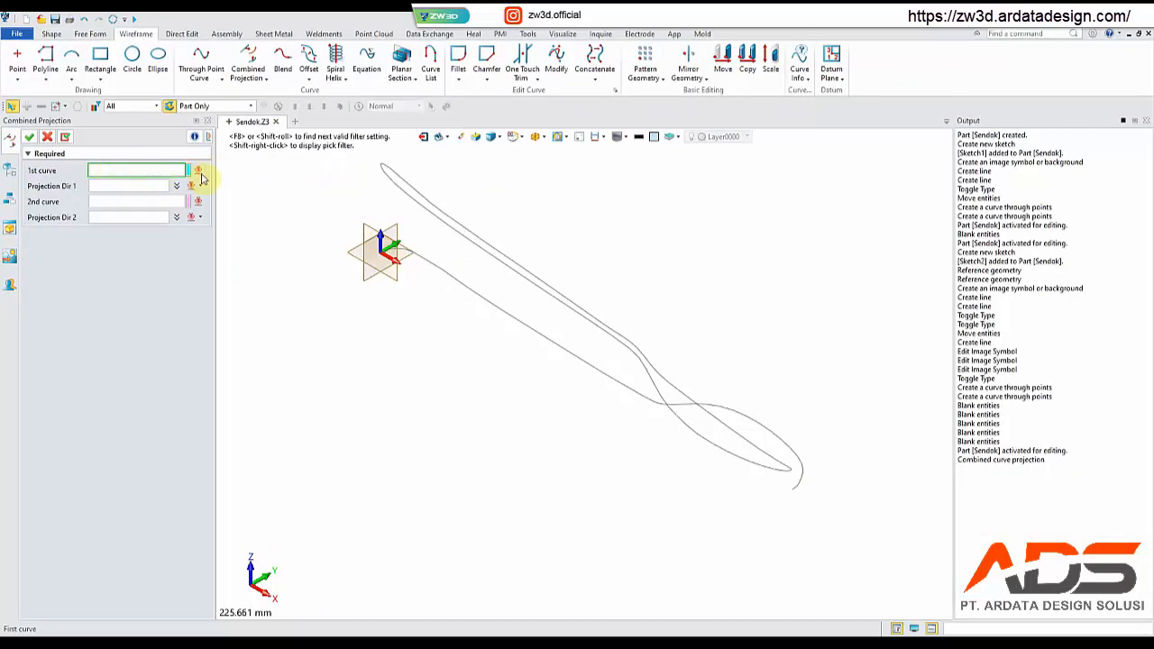
{"action": "left_click", "coordinate": [389, 186]}
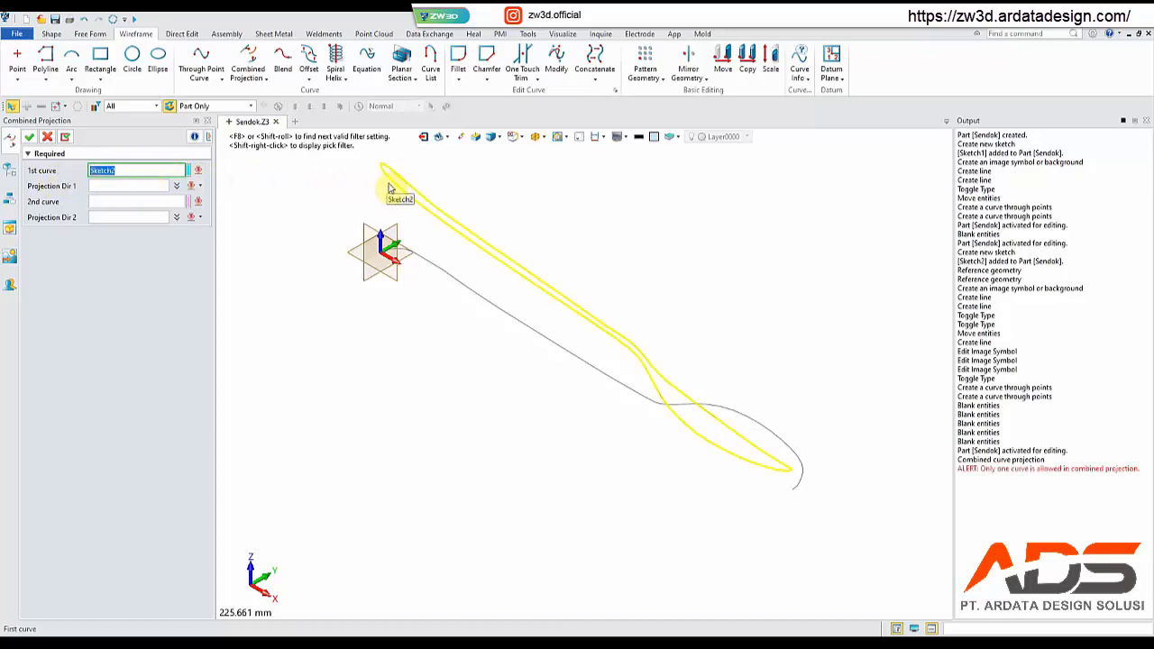
{"action": "left_click", "coordinate": [397, 191]}
{"action": "left_click", "coordinate": [385, 186]}
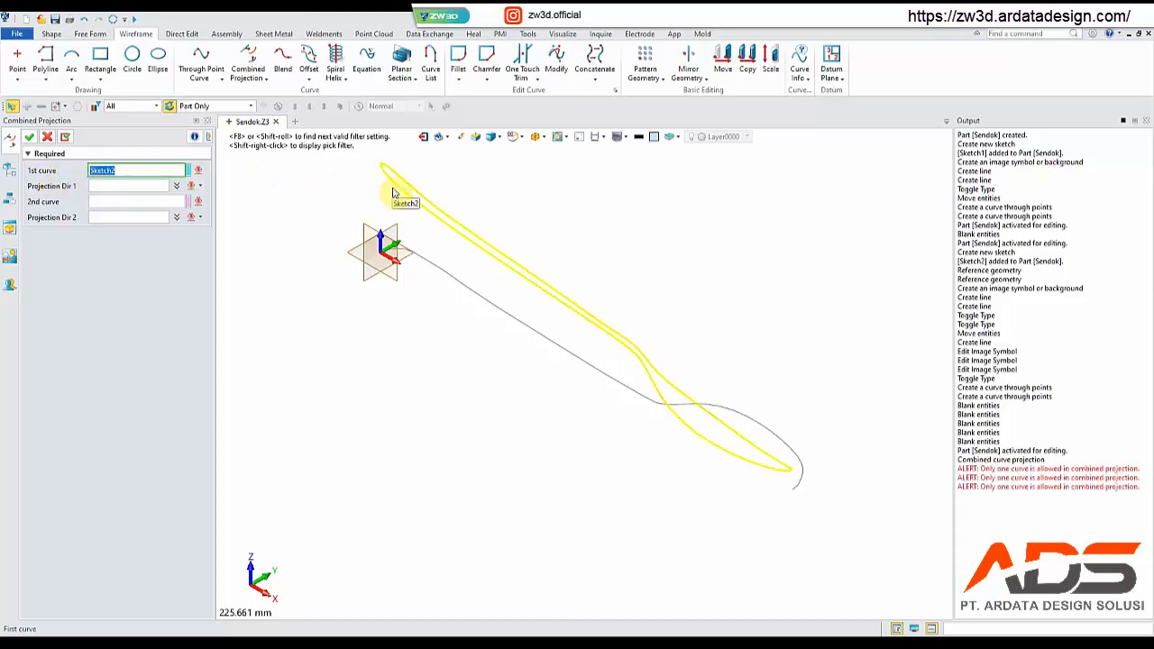
{"action": "left_click", "coordinate": [382, 183]}
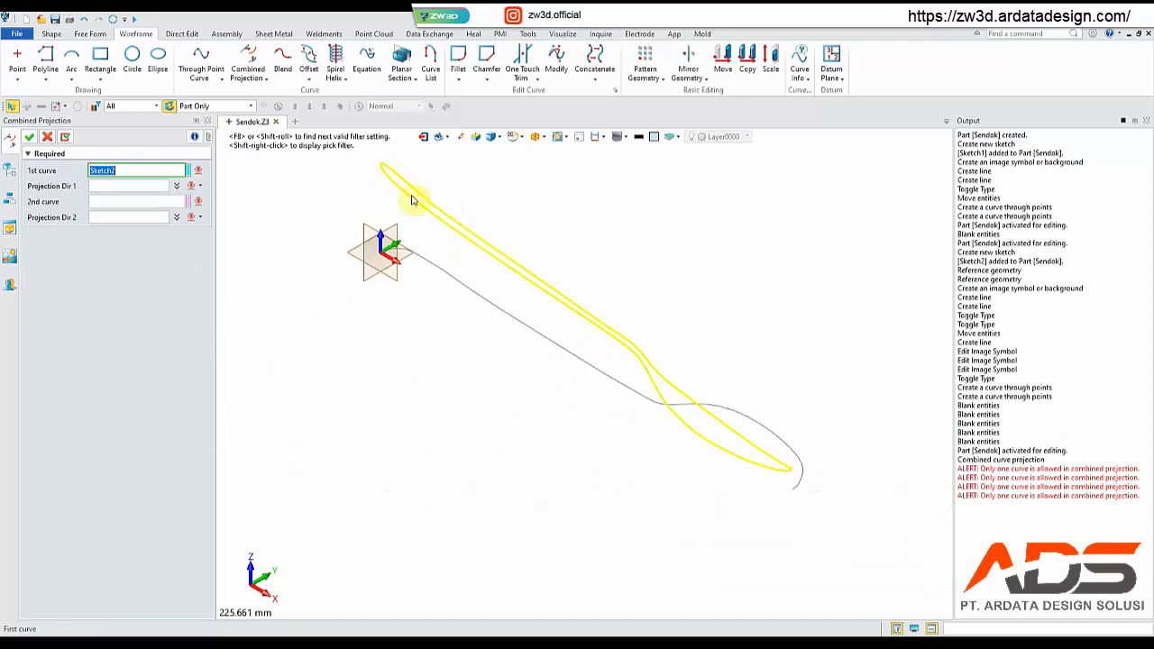
{"action": "key", "text": "Escape"}
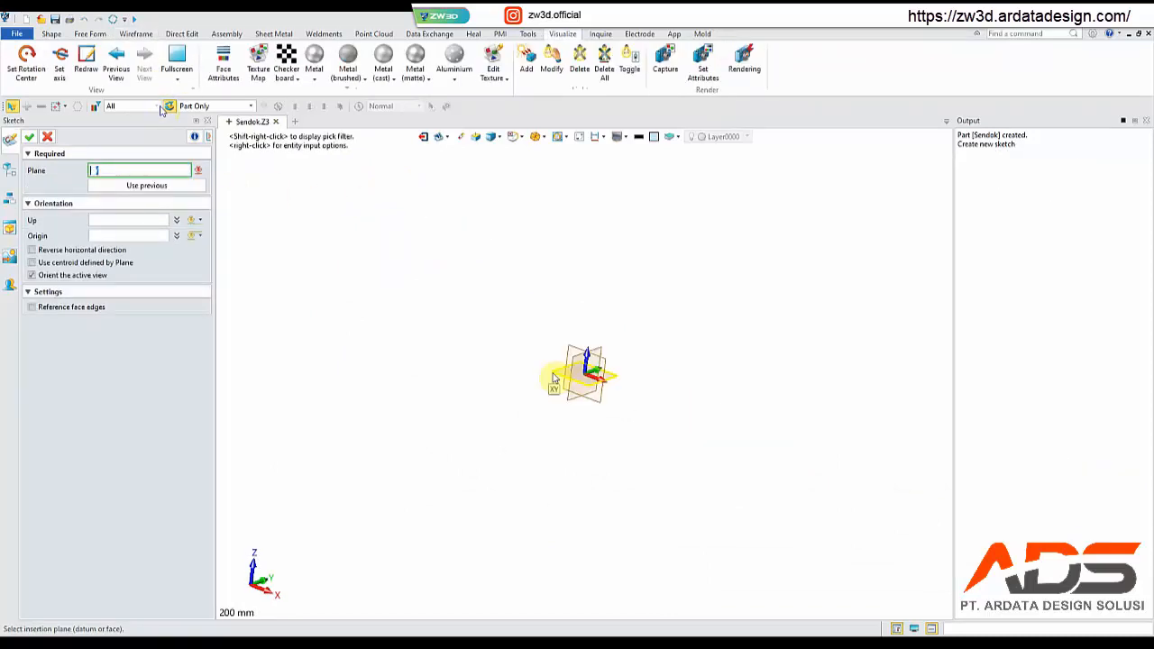
{"action": "left_click", "coordinate": [554, 378]}
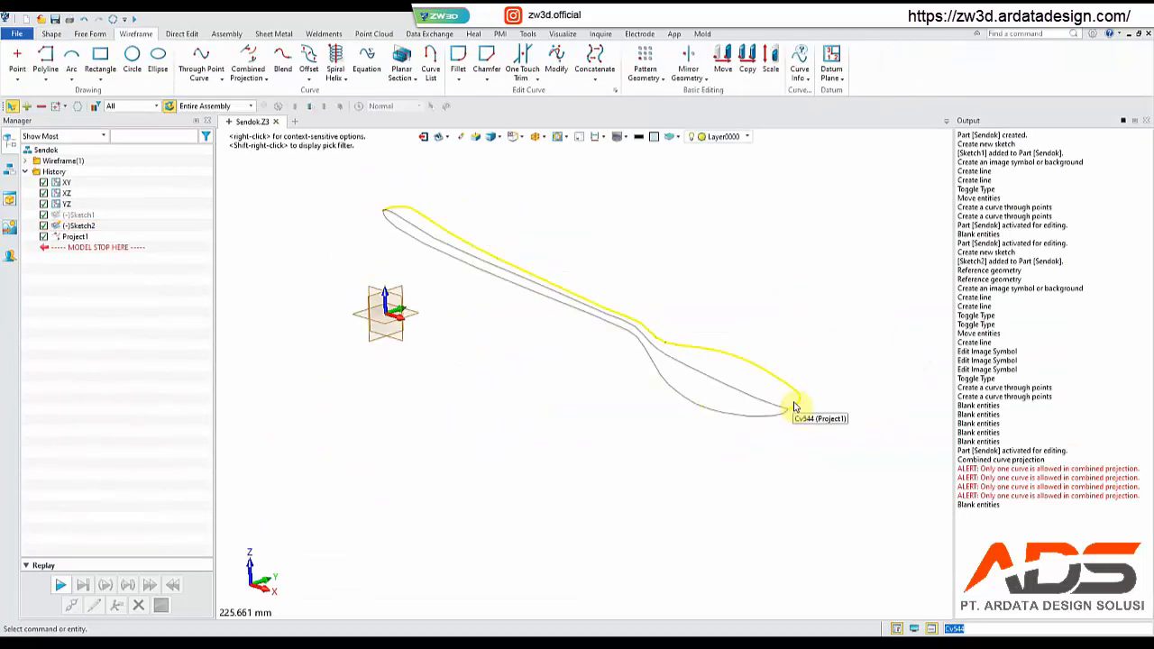
{"action": "left_click", "coordinate": [794, 408]}
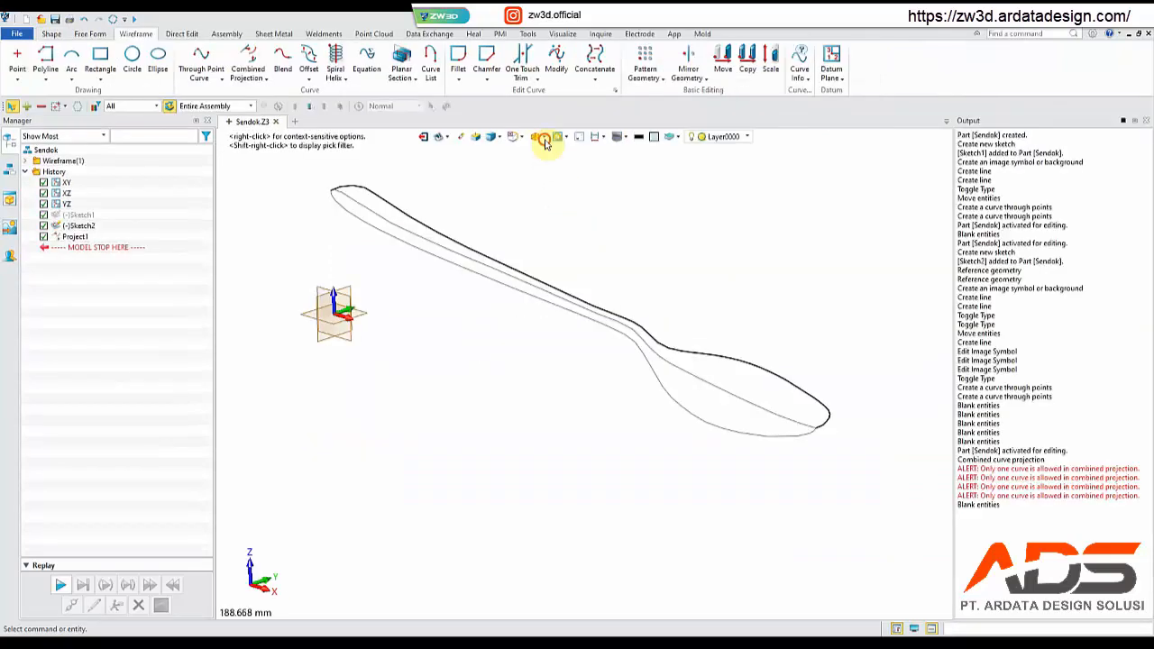
- Create five datum planes across the spoon's lower profile curve, two at the bowl and three spaced along the handle
{"action": "left_click", "coordinate": [544, 137]}
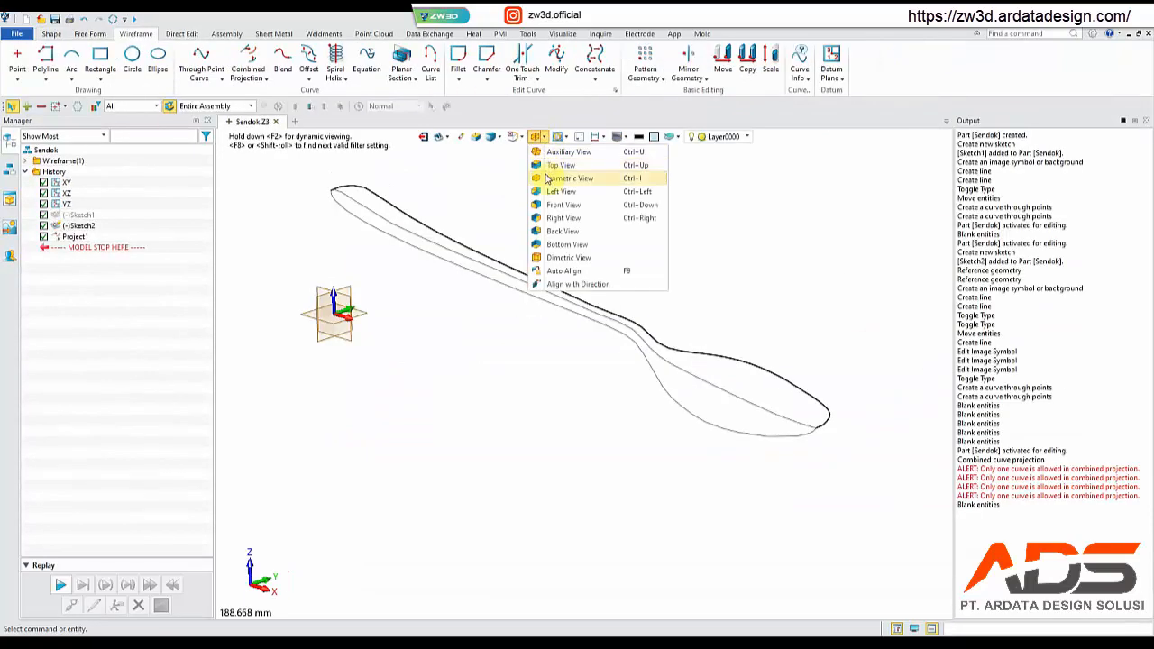
{"action": "left_click", "coordinate": [544, 178]}
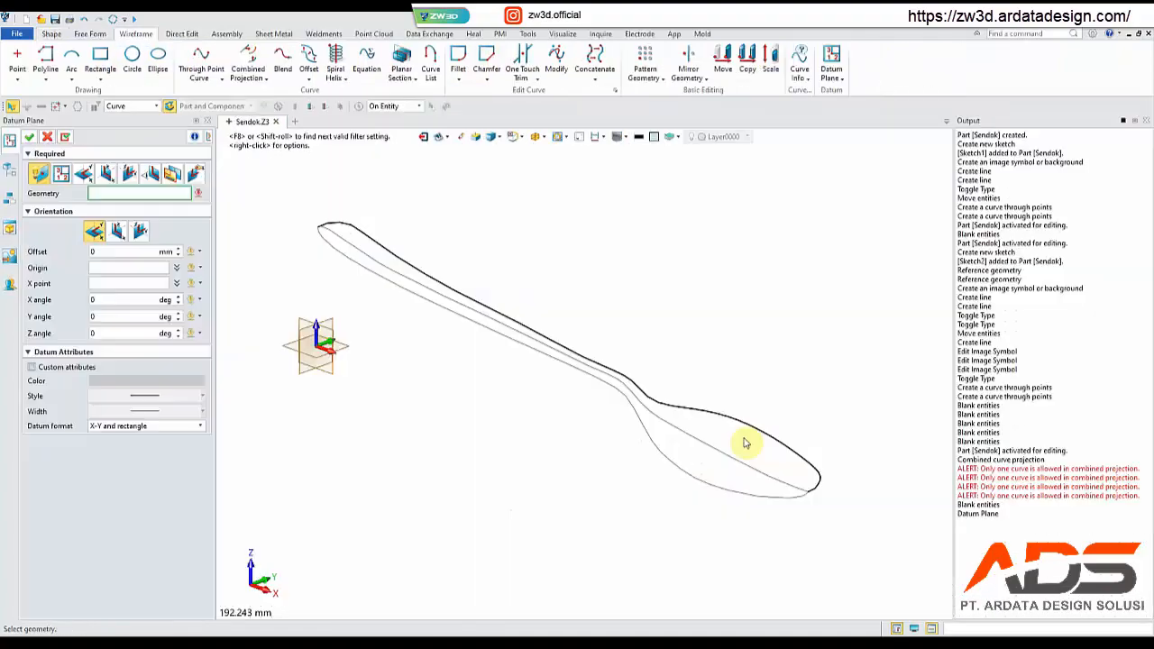
{"action": "left_click", "coordinate": [755, 498]}
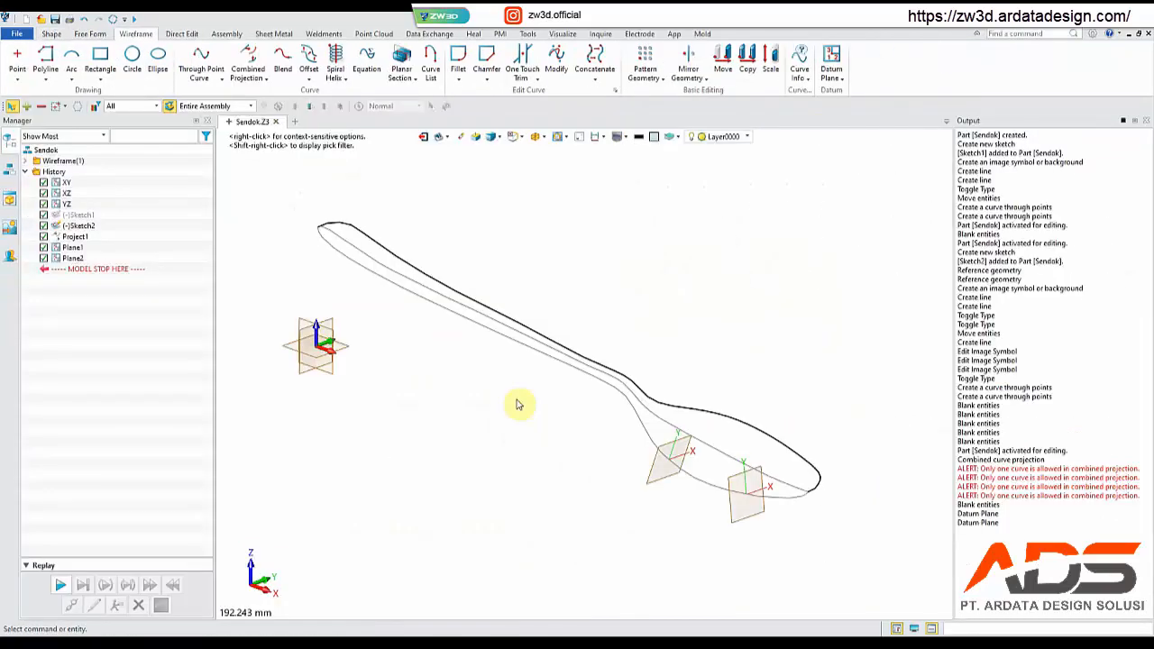
{"action": "middle_click", "coordinate": [516, 402]}
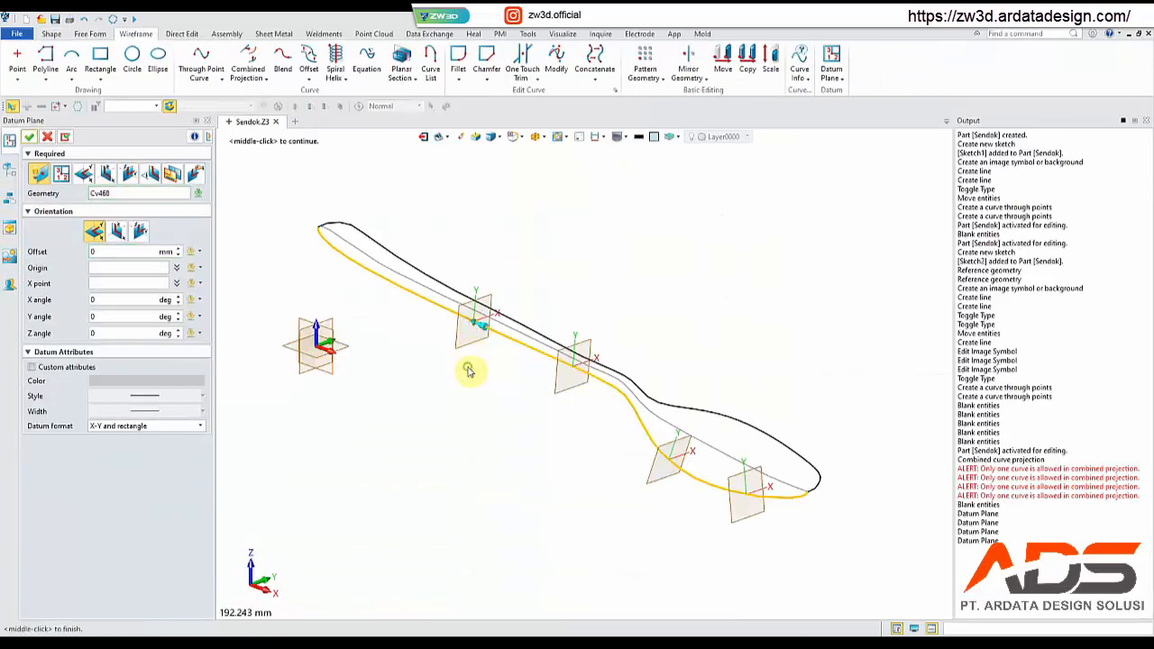
{"action": "middle_click", "coordinate": [469, 370]}
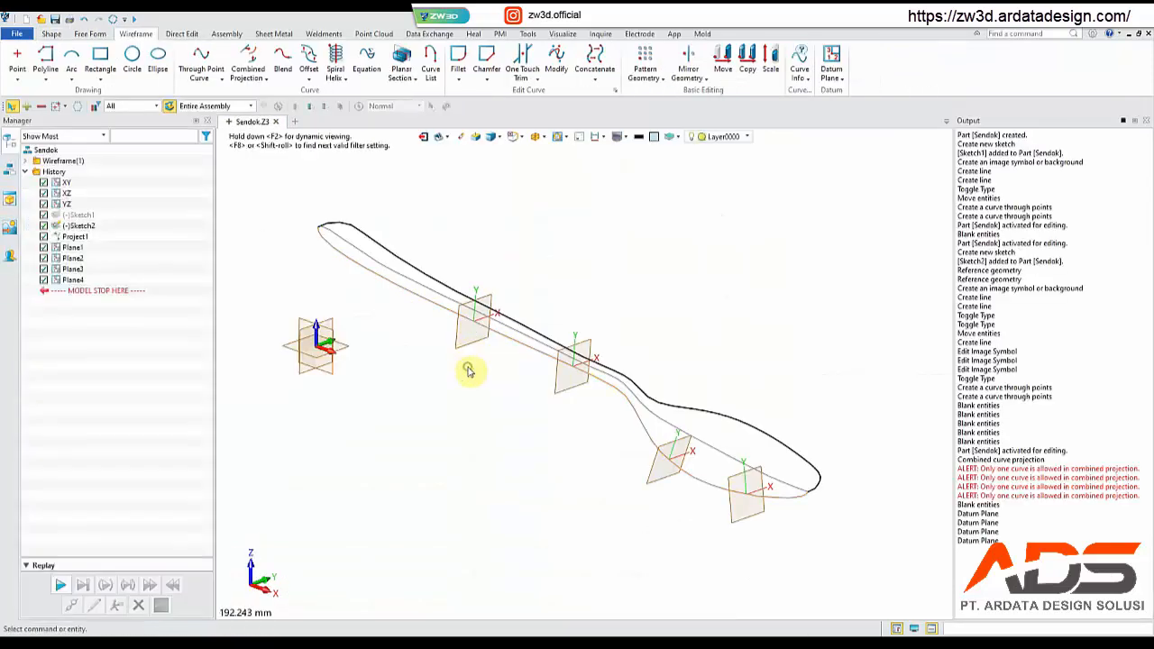
{"action": "middle_click", "coordinate": [427, 336]}
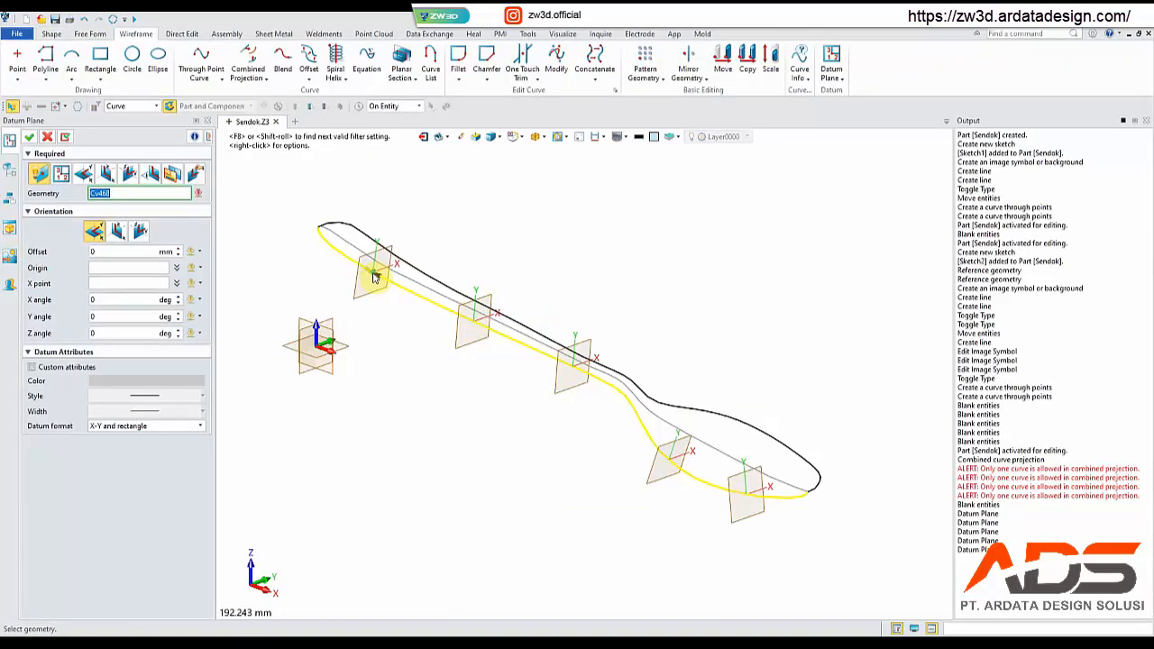
{"action": "left_click", "coordinate": [375, 277]}
{"action": "middle_click", "coordinate": [395, 365]}
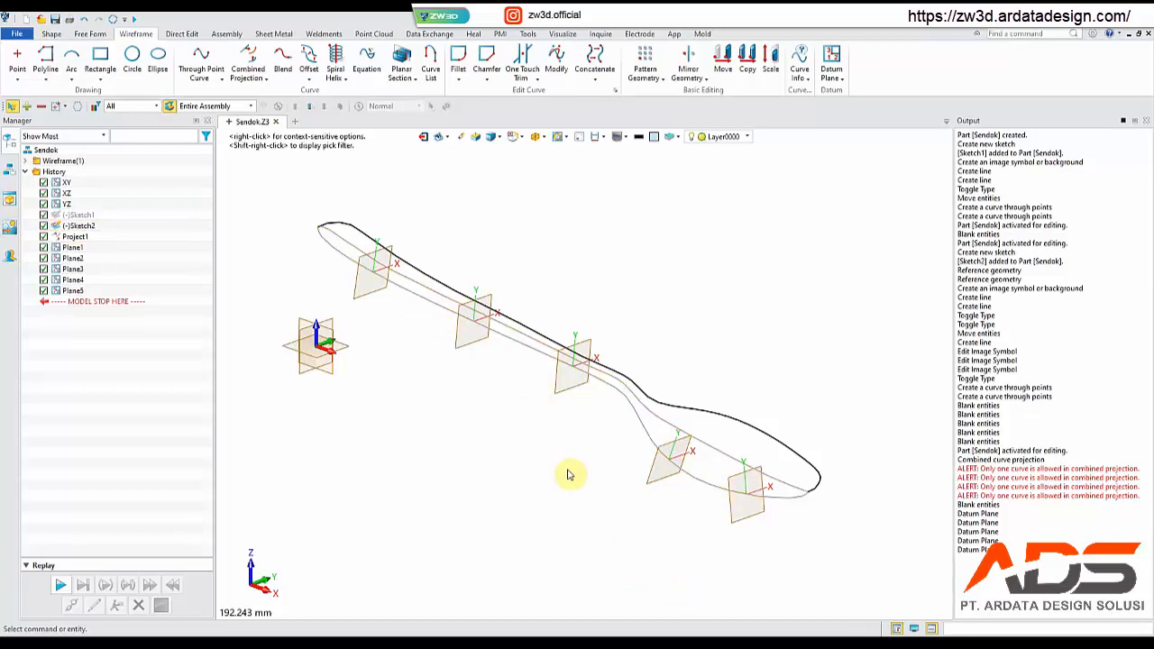
- Start a new sketch on Plane1, the datum plane nearest the bowl's tip
{"action": "mouse_move", "coordinate": [577, 446]}
{"action": "middle_mouse_down"}
{"action": "mouse_move", "coordinate": [580, 423]}
{"action": "mouse_move", "coordinate": [566, 443]}
{"action": "middle_mouse_up"}
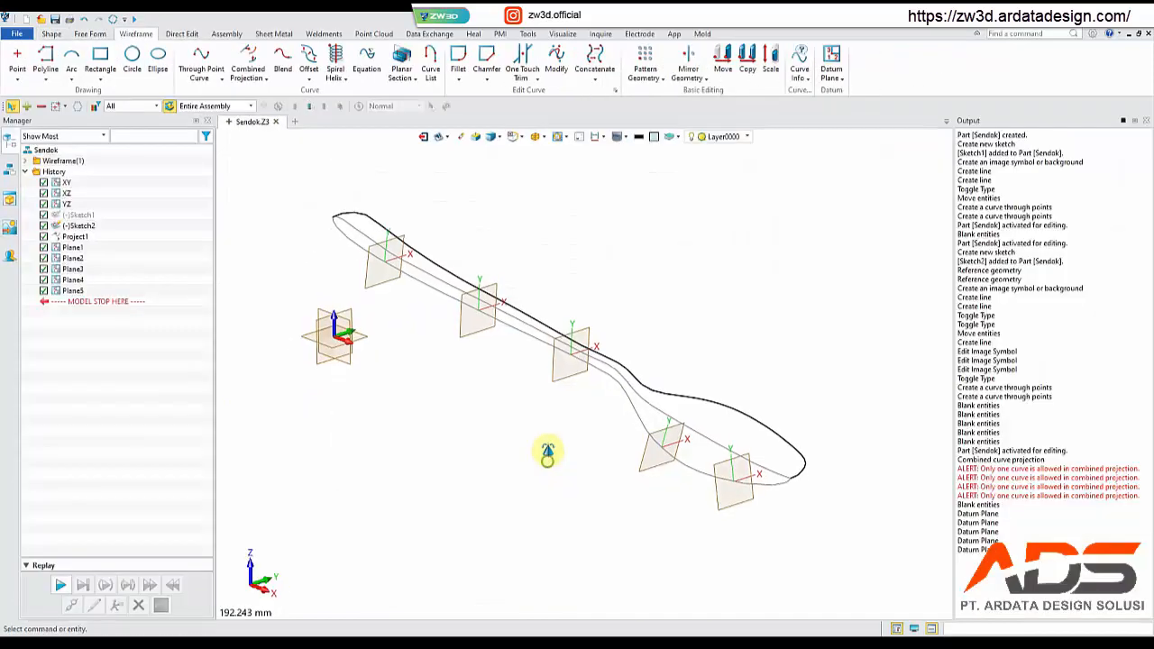
{"action": "middle_click_drag", "start_coordinate": [546, 453], "coordinate": [552, 459]}
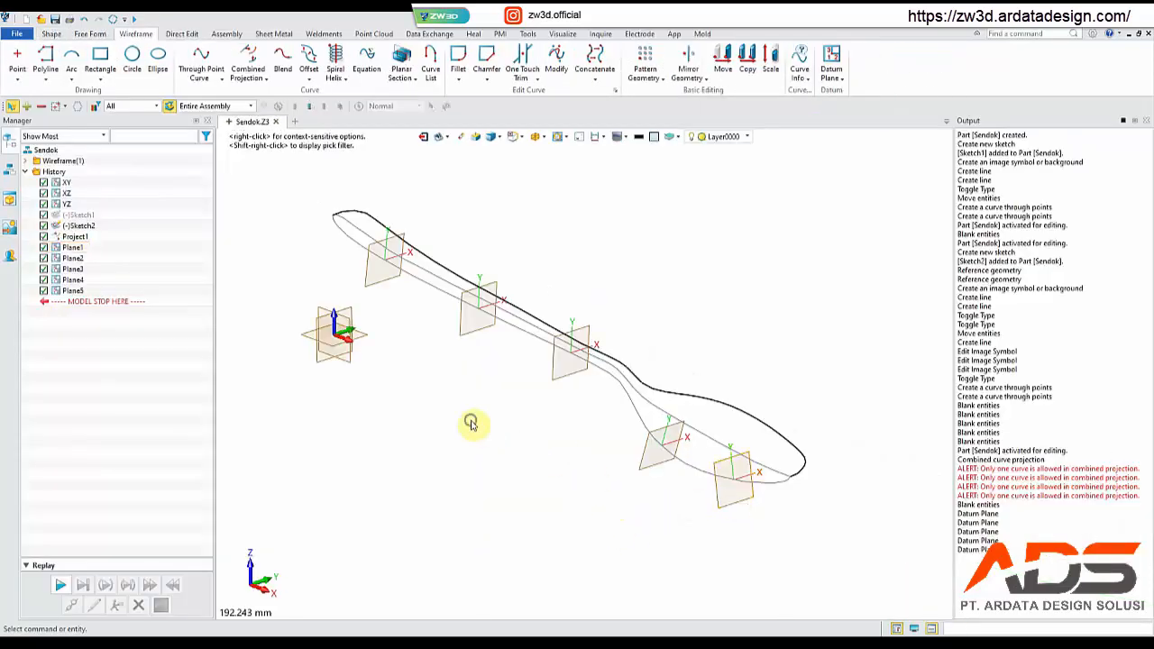
{"action": "right_click", "coordinate": [470, 408]}
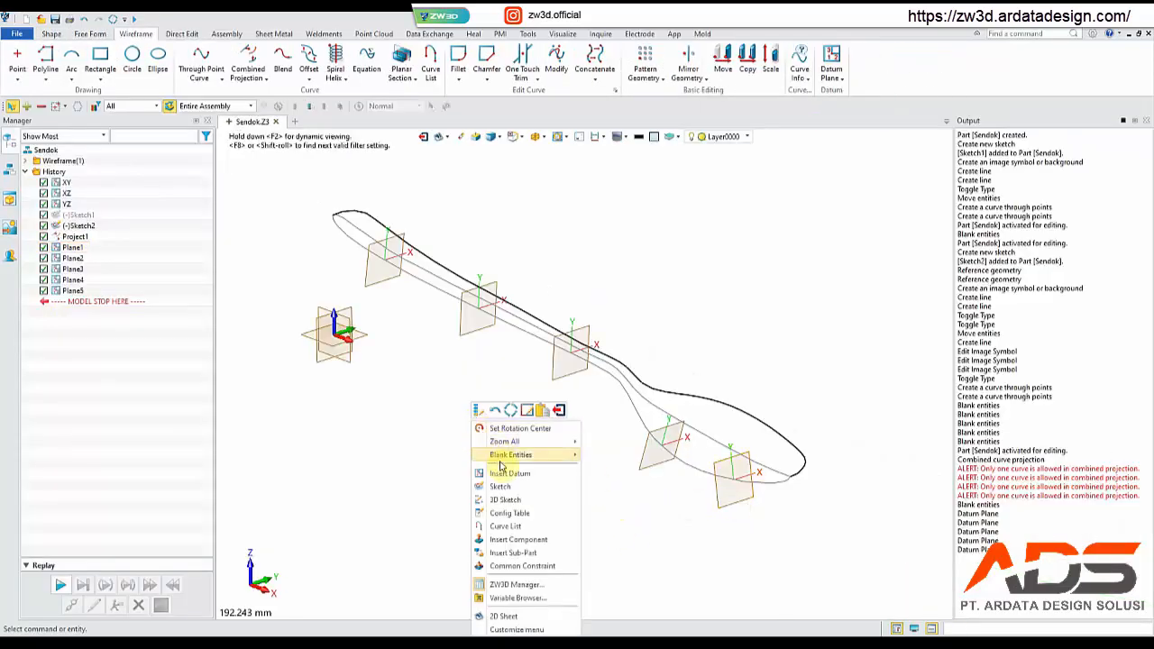
{"action": "left_click", "coordinate": [501, 486]}
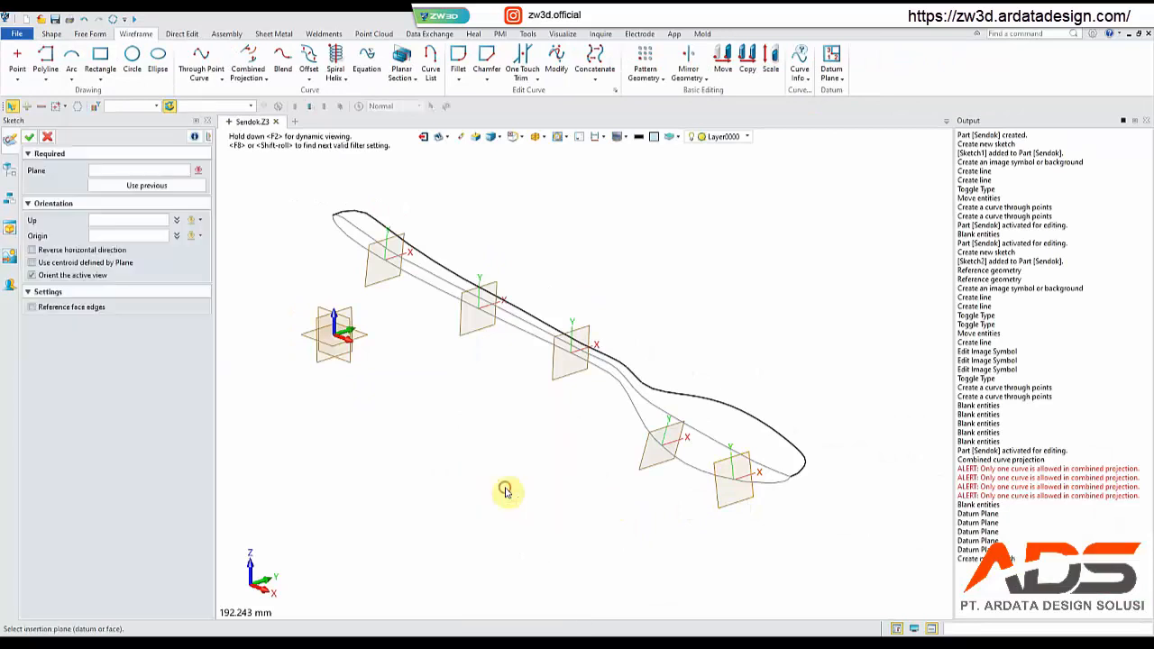
{"action": "left_click", "coordinate": [730, 512]}
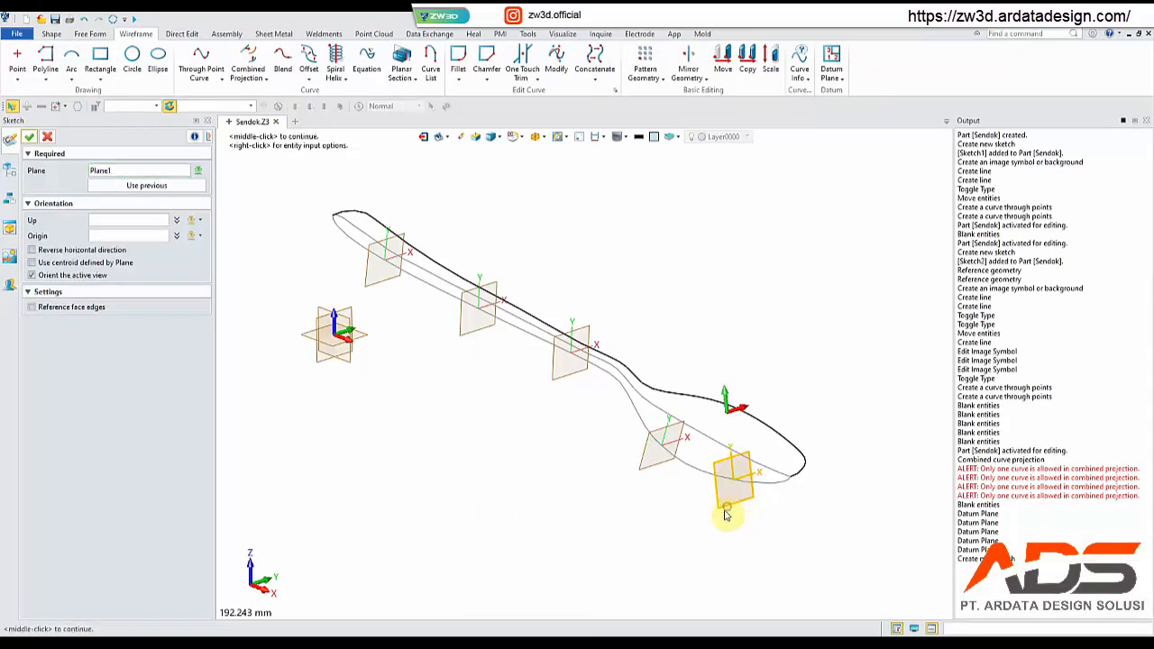
{"action": "left_click", "coordinate": [30, 136]}
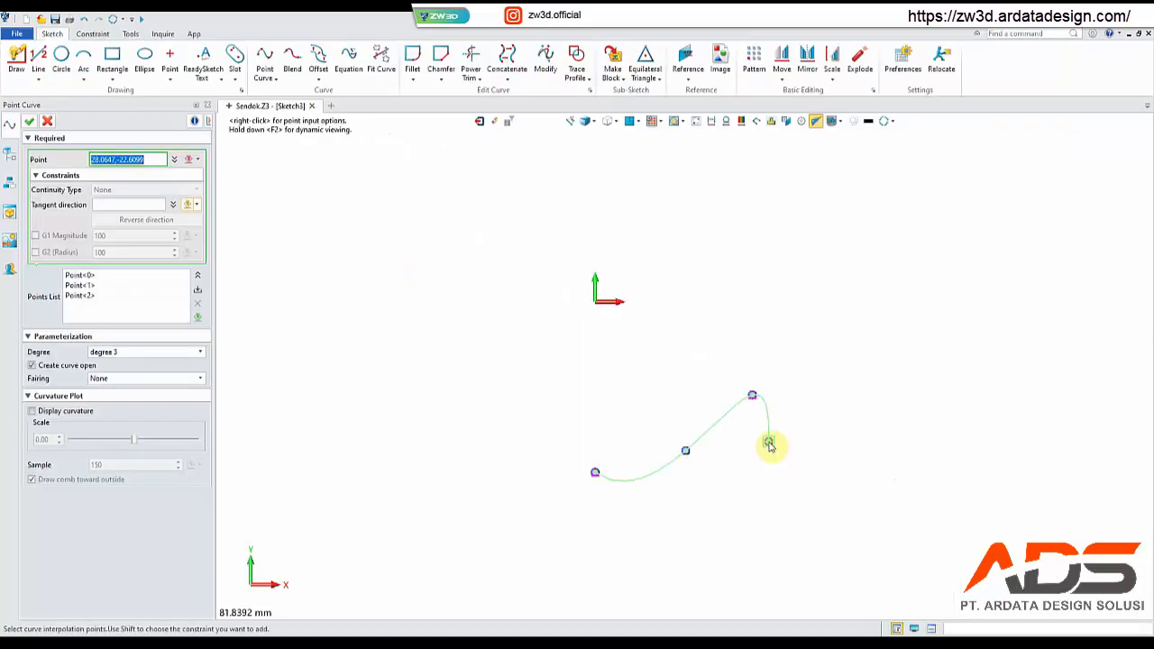
- End the cross-section curve at three points and set the tangent direction at its first point to the X axis
{"action": "middle_click", "coordinate": [769, 444]}
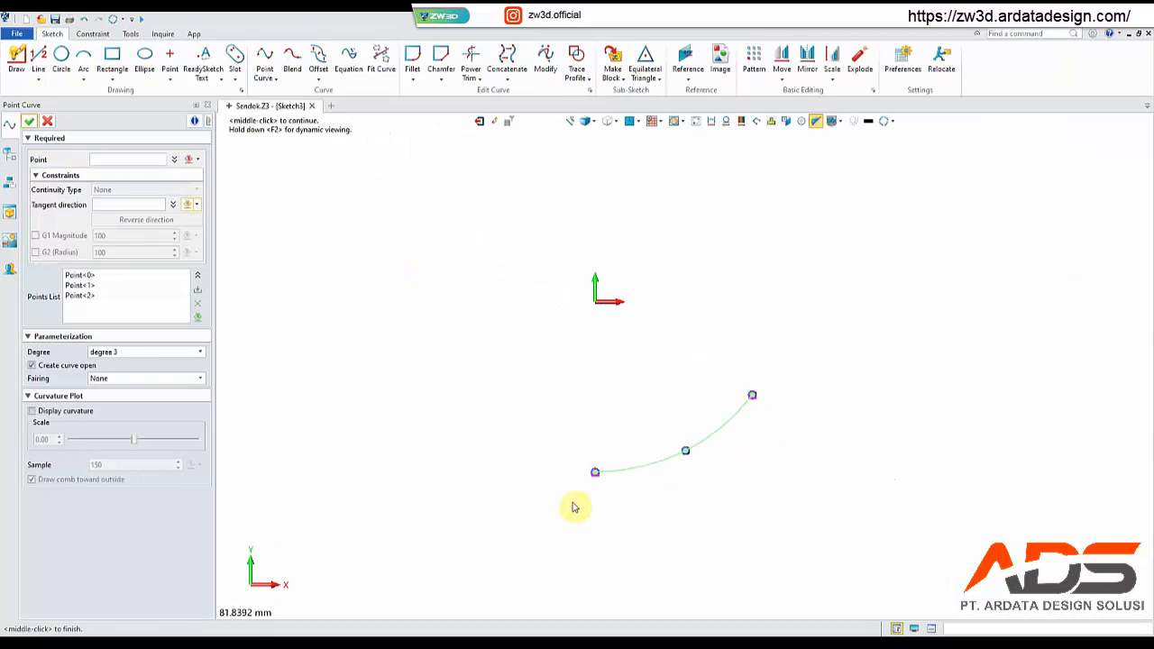
{"action": "left_click", "coordinate": [93, 276]}
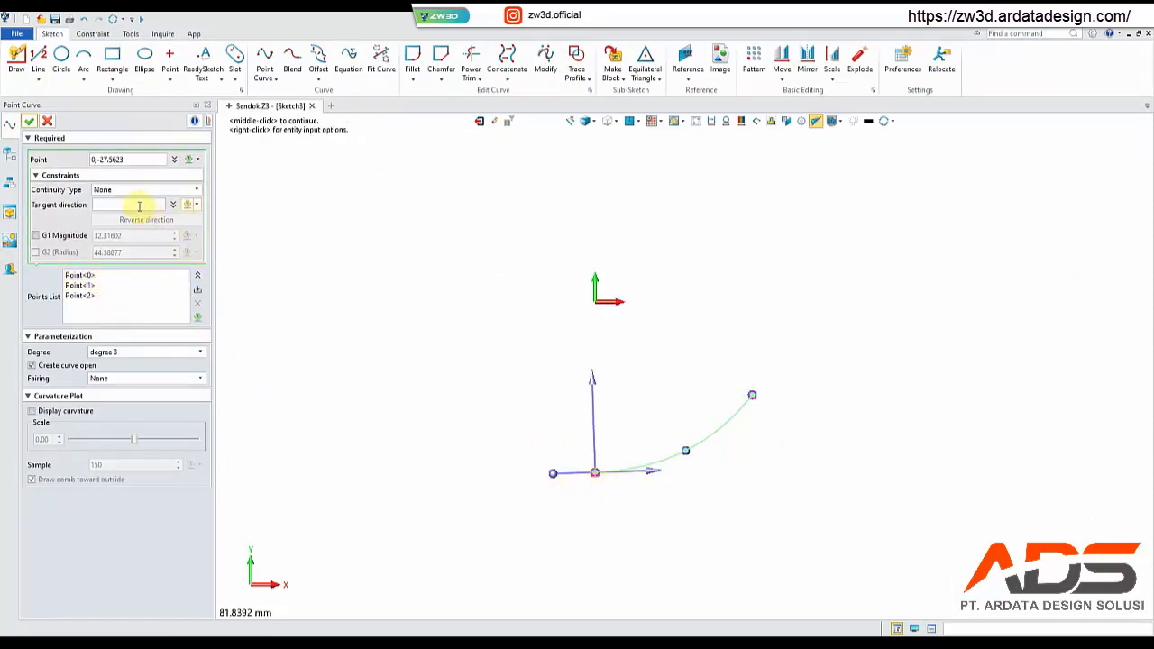
{"action": "left_click", "coordinate": [188, 205]}
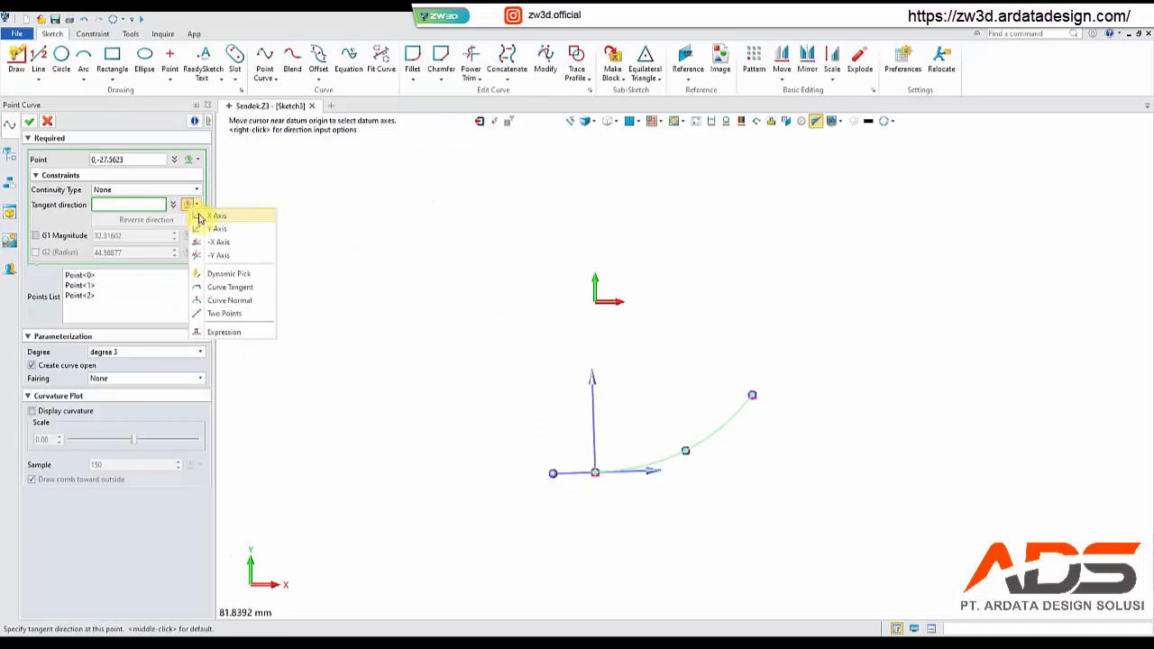
{"action": "left_click", "coordinate": [198, 210]}
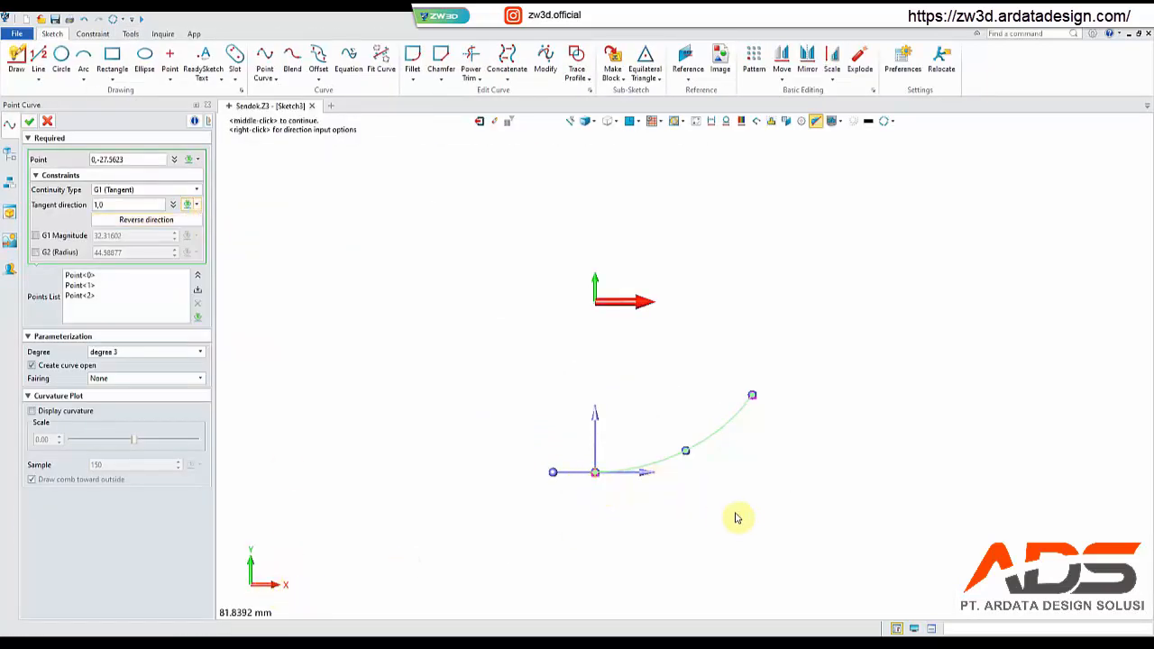
- Show the curve's curvature plot, accept the curve and exit the sketch
{"action": "left_click", "coordinate": [68, 415]}
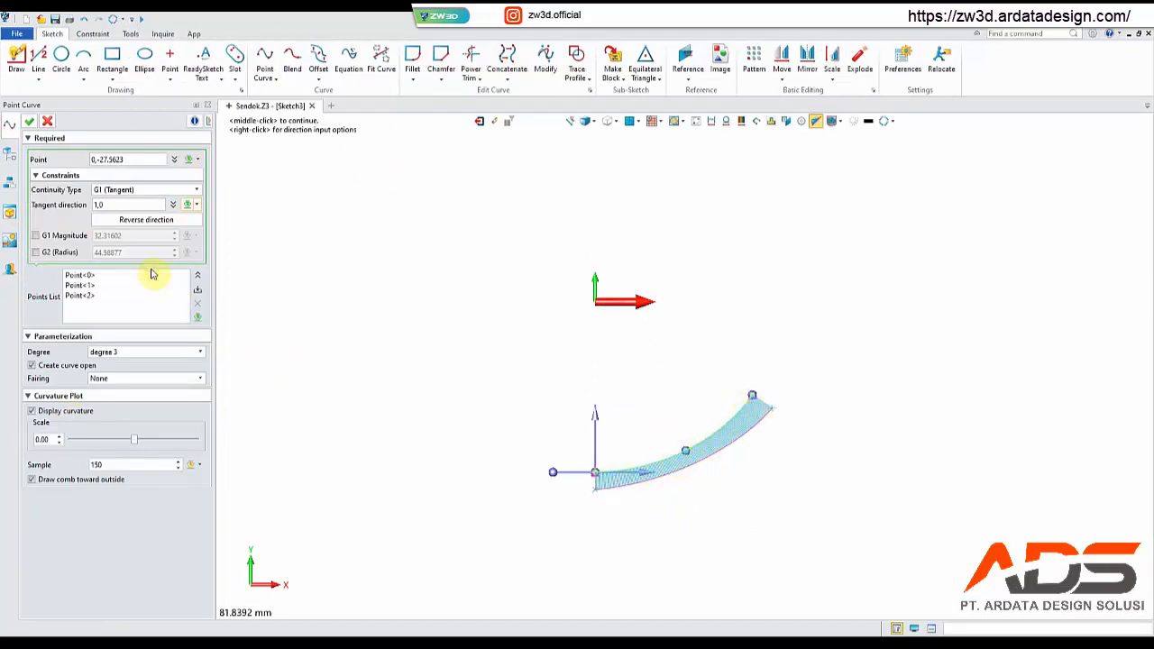
{"action": "left_click", "coordinate": [31, 123]}
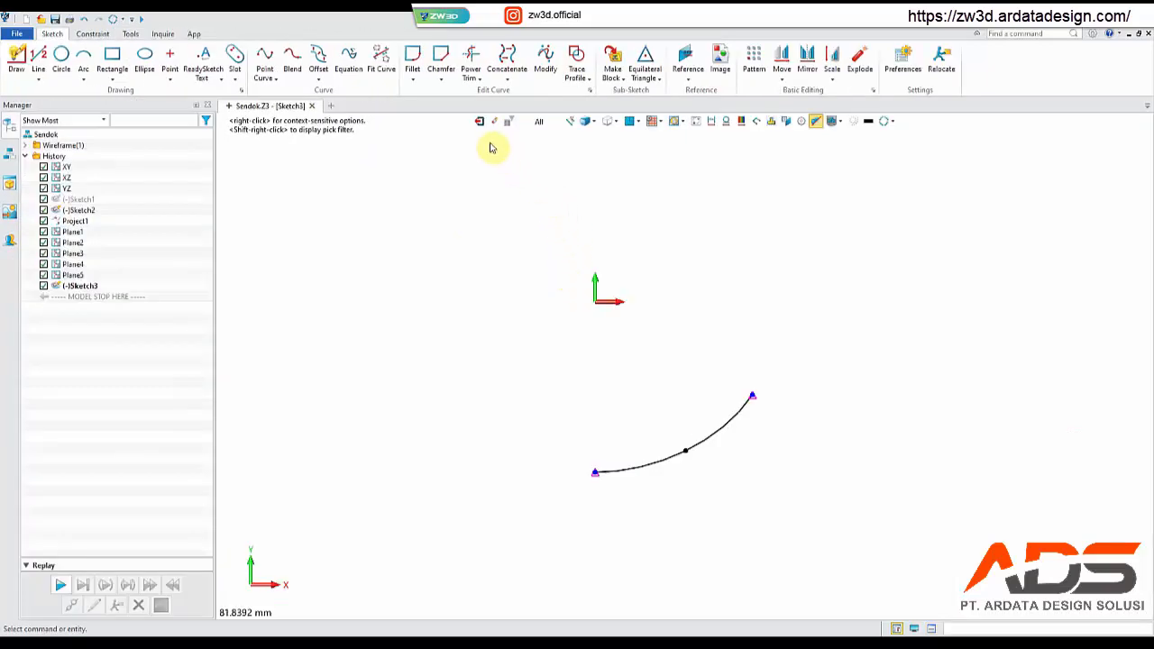
{"action": "left_click", "coordinate": [478, 123]}
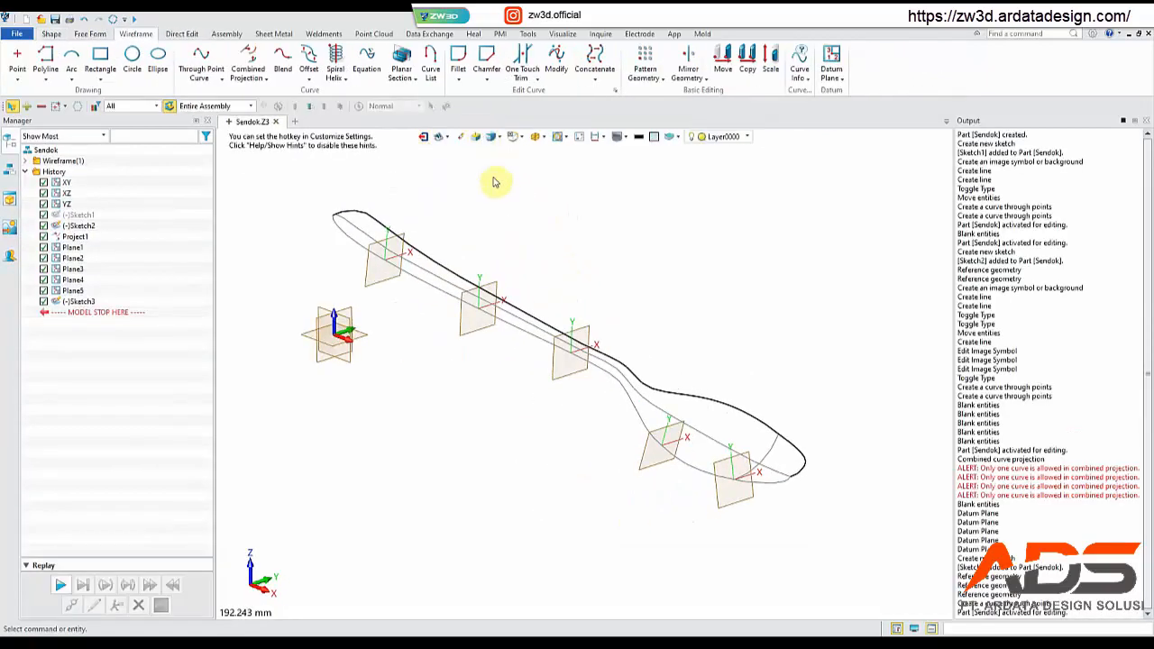
- Hide Plane1, then open a sketch on the remaining bowl plane and reference the points where the spoon's lower and outline curves cross it
{"action": "left_click", "coordinate": [775, 451]}
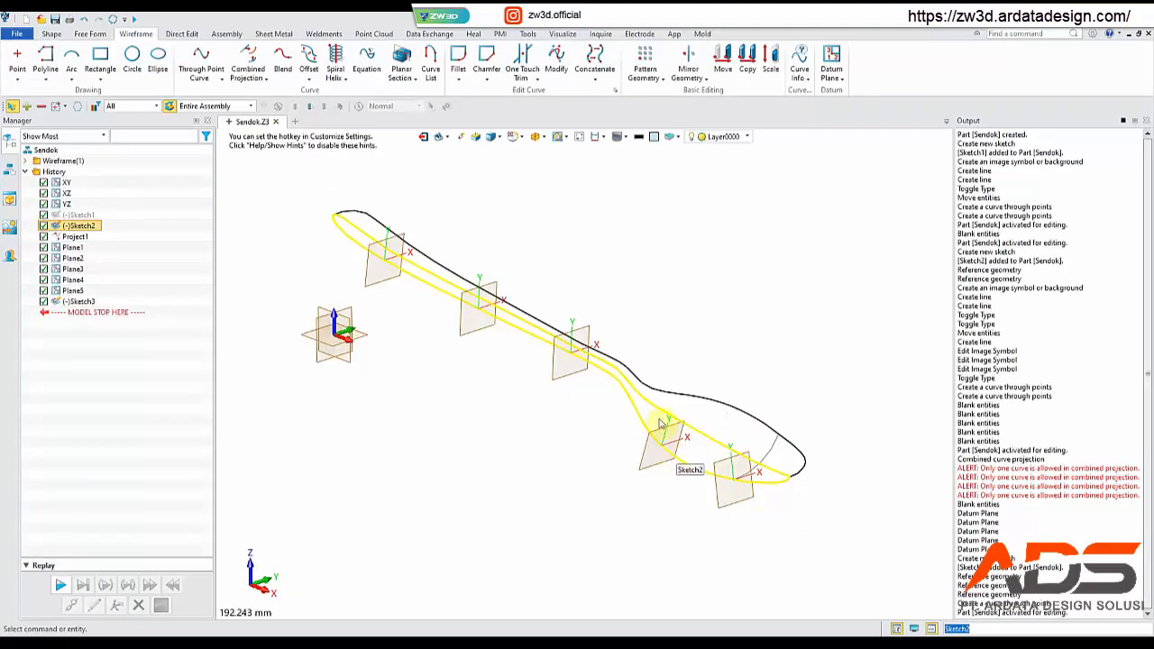
{"action": "left_click", "coordinate": [624, 137]}
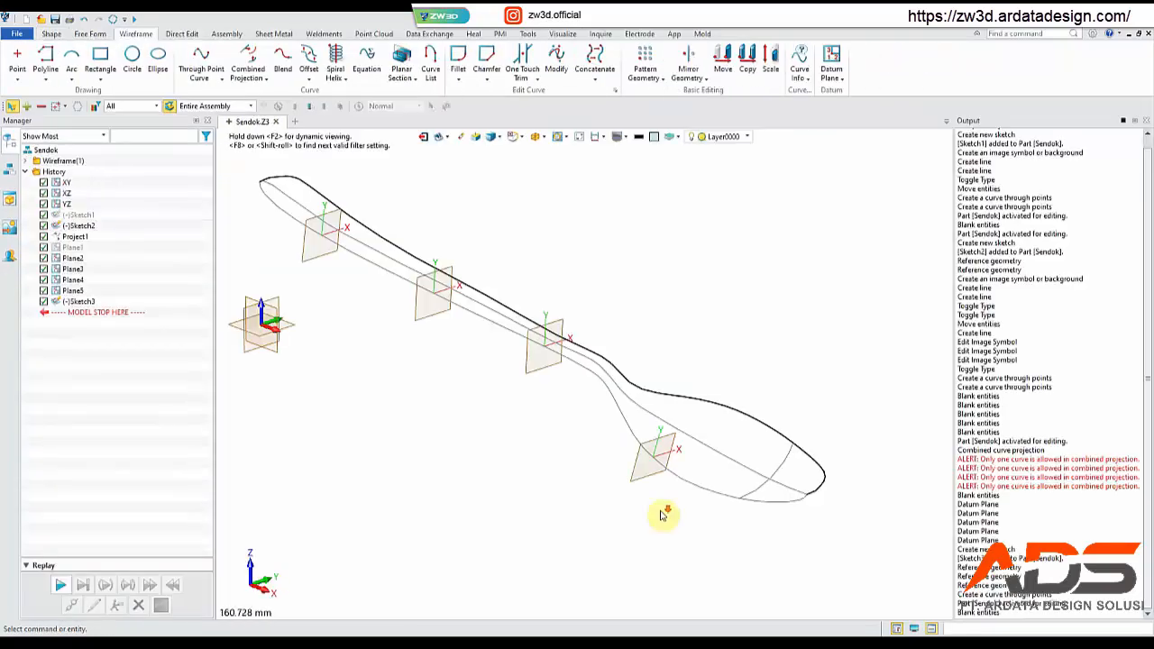
{"action": "right_click", "coordinate": [532, 478]}
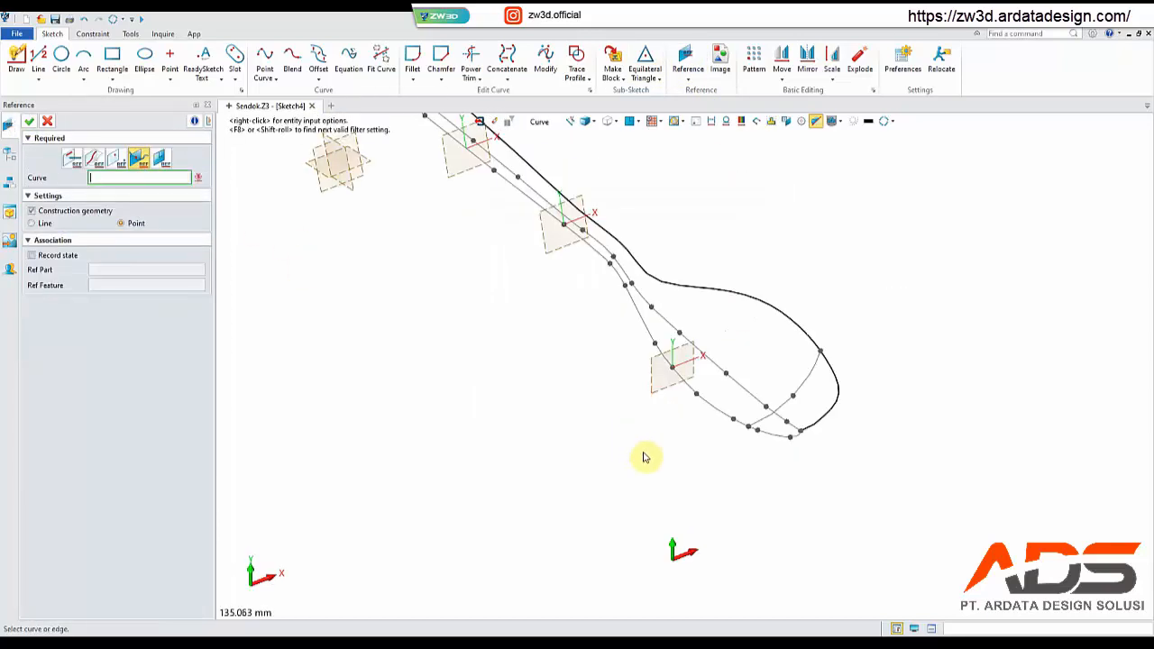
{"action": "left_click", "coordinate": [716, 407]}
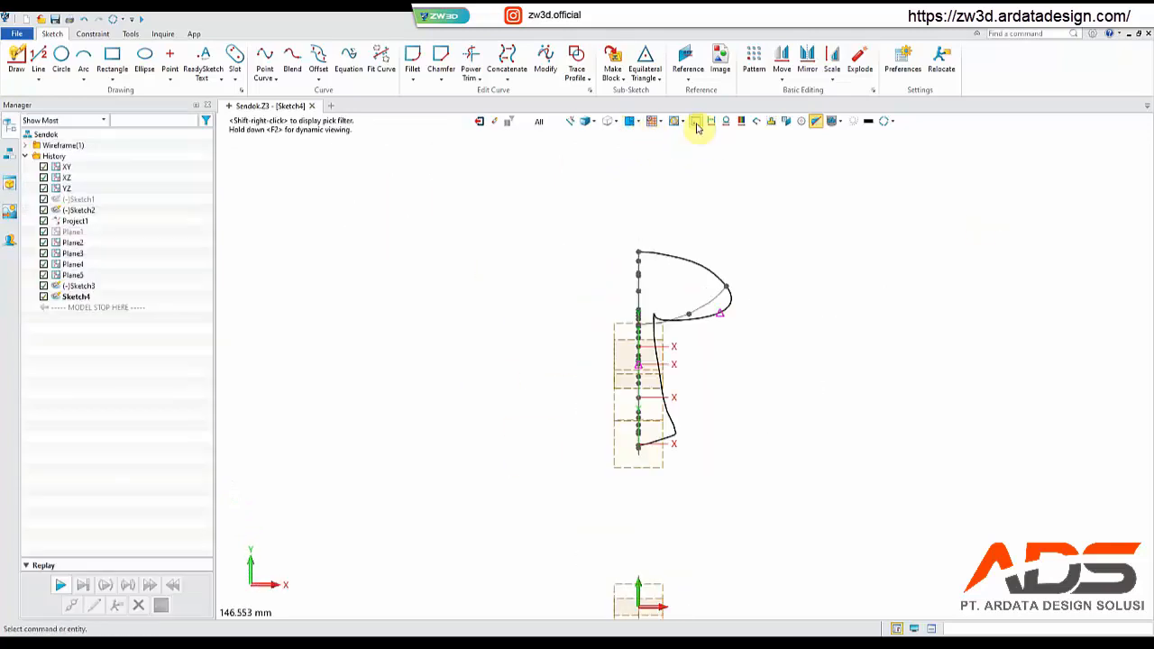
- Draw a three-point curve between the two reference points of the second bowl section and adjust its middle point
{"action": "left_click", "coordinate": [696, 124]}
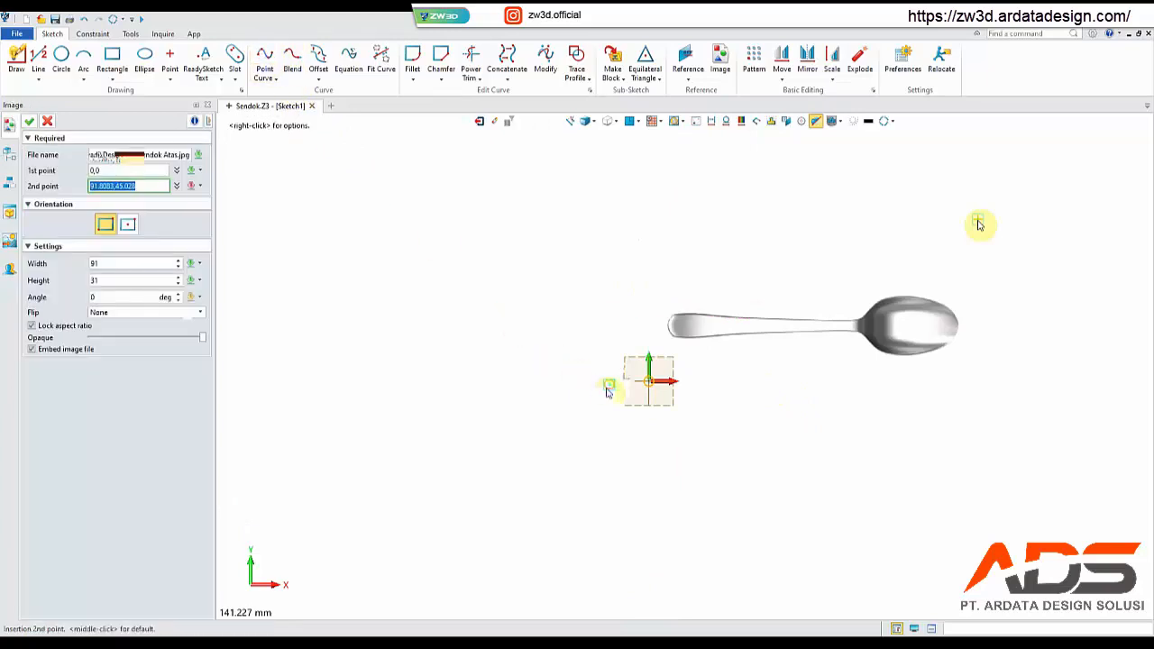
{"action": "left_click_drag", "start_coordinate": [608, 385], "coordinate": [642, 378]}
{"action": "left_click", "coordinate": [668, 370]}
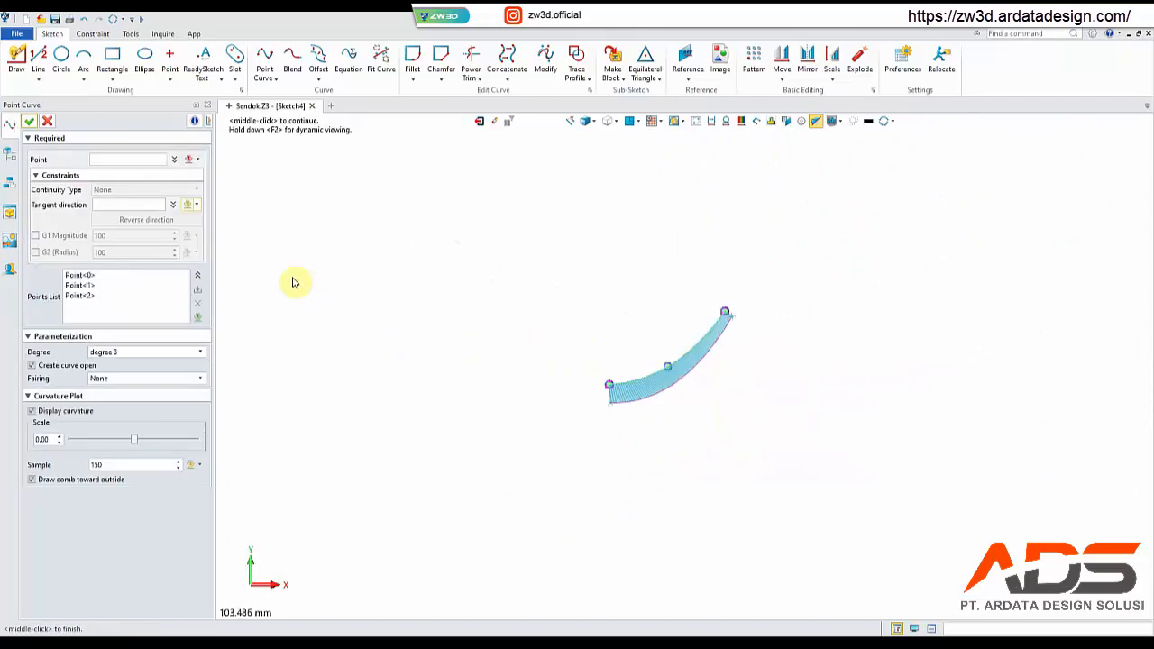
{"action": "left_click", "coordinate": [121, 274]}
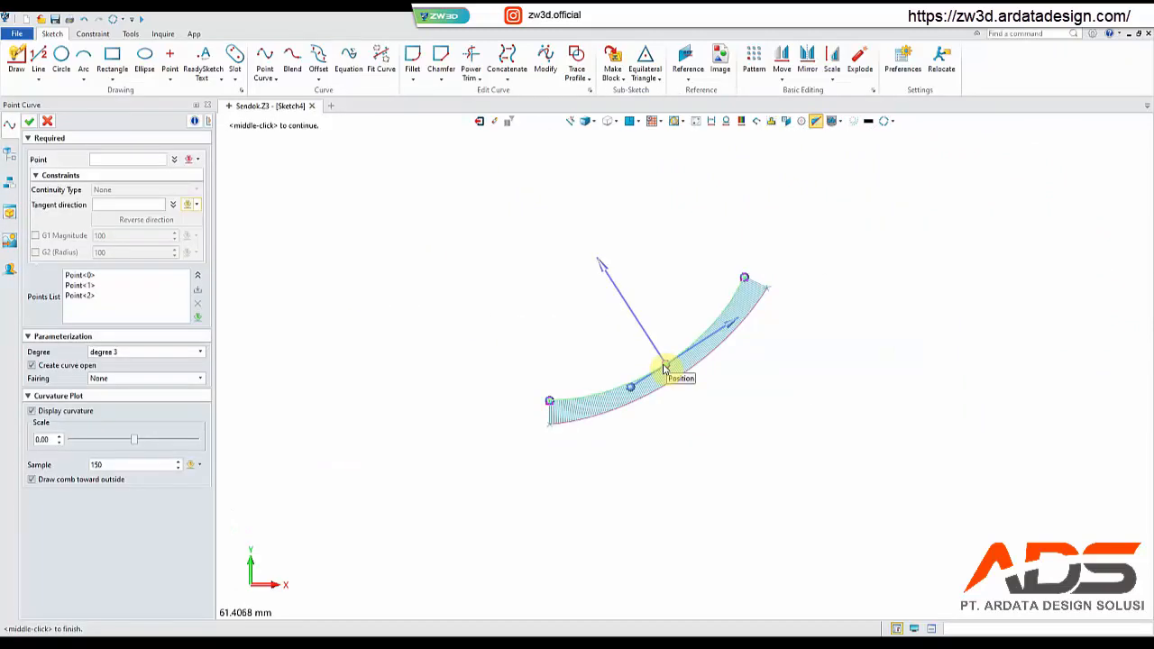
{"action": "left_click", "coordinate": [662, 368]}
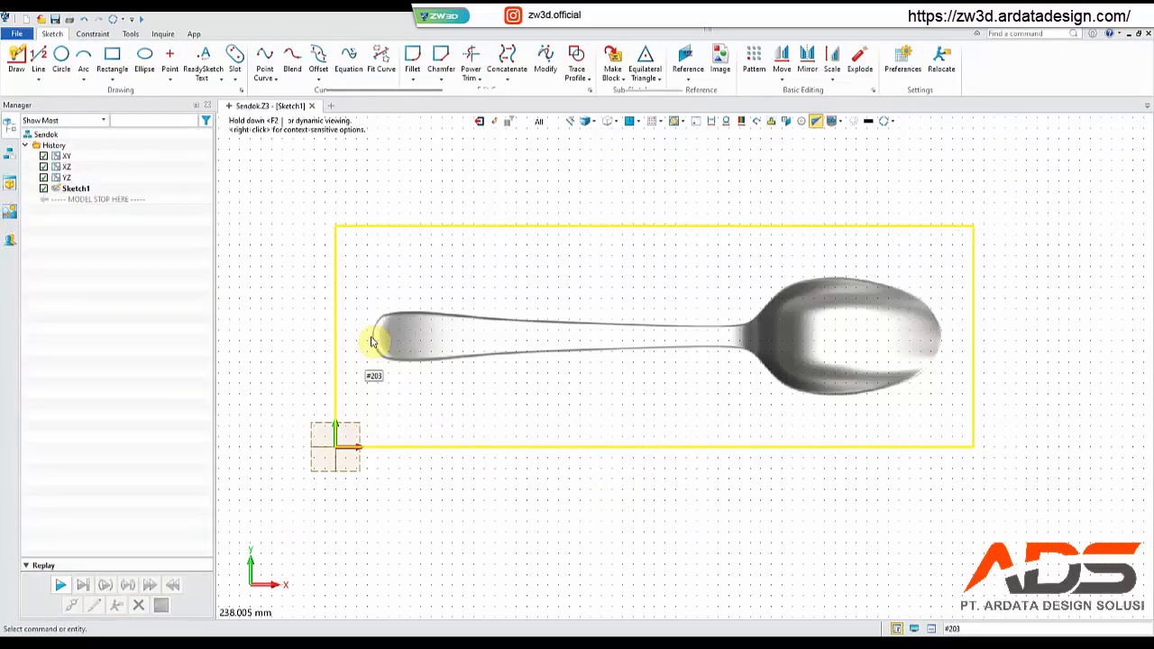
- Start a sketch on the handle plane nearest the bowl and reference where the lower and outline curves cross it
{"action": "scroll", "coordinate": [370, 343], "scroll_direction": "up", "scroll_amount": 5}
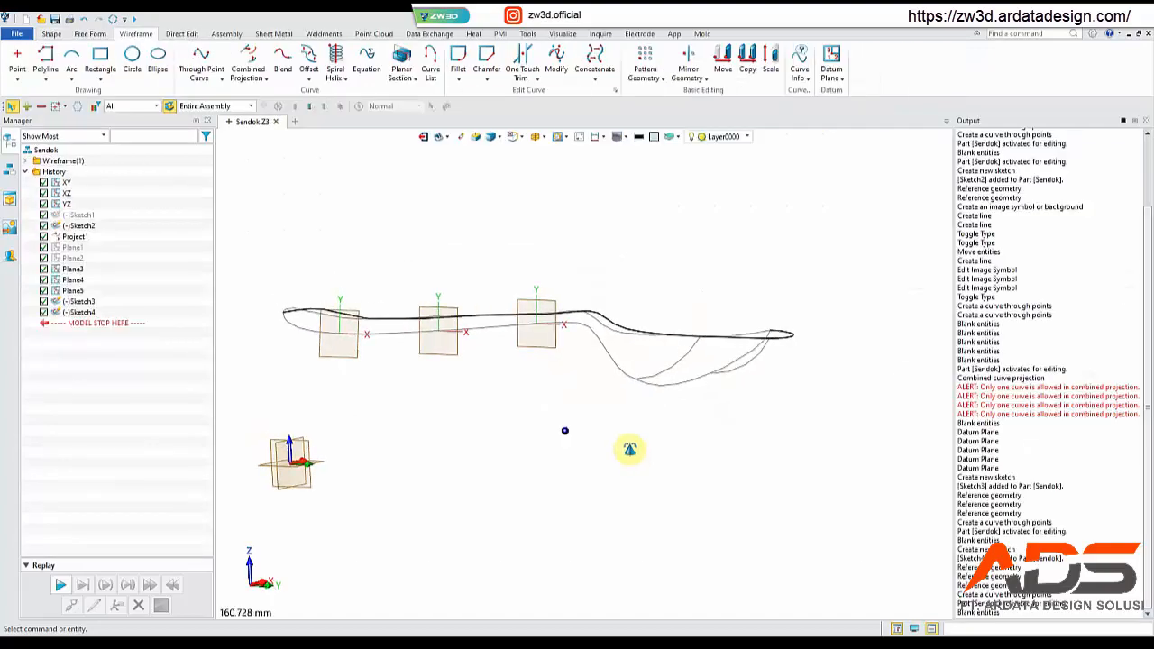
{"action": "mouse_move", "coordinate": [622, 450]}
{"action": "middle_mouse_down"}
{"action": "mouse_move", "coordinate": [658, 484]}
{"action": "mouse_move", "coordinate": [837, 451]}
{"action": "middle_mouse_up"}
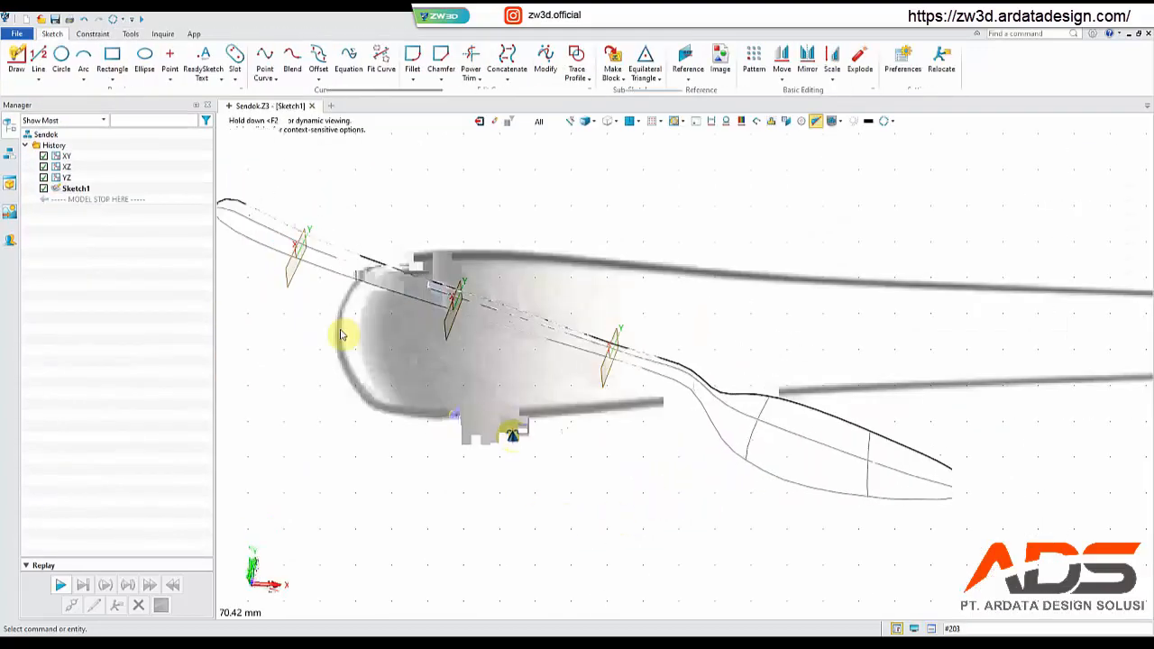
{"action": "middle_click_drag", "start_coordinate": [511, 432], "coordinate": [433, 414]}
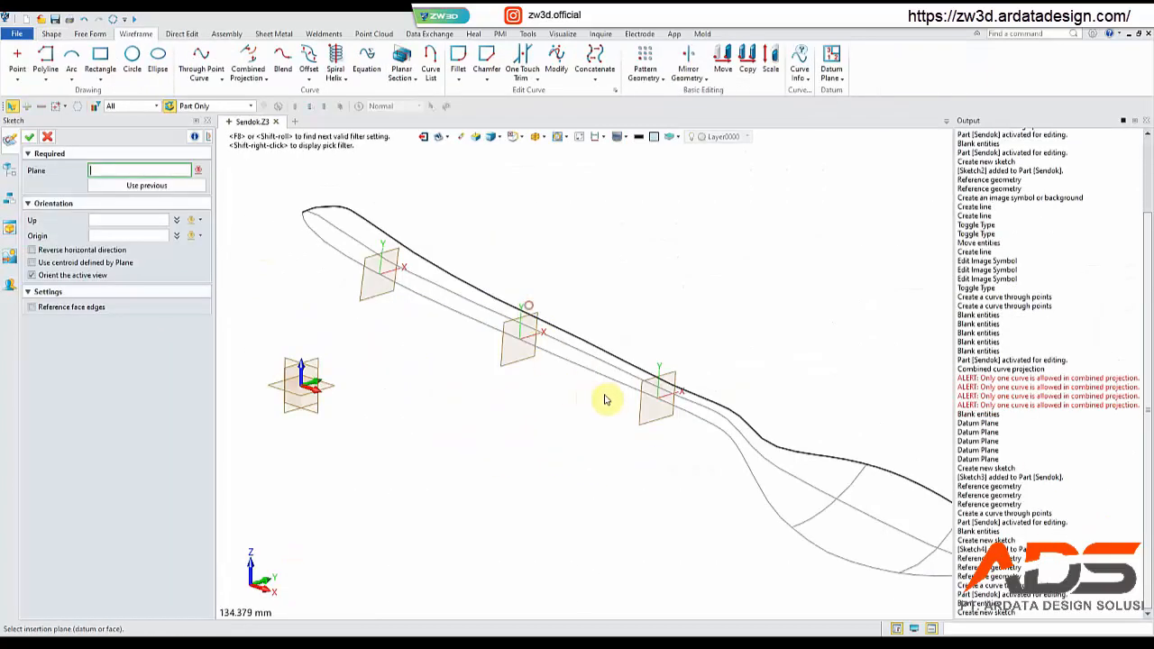
{"action": "left_click", "coordinate": [643, 414]}
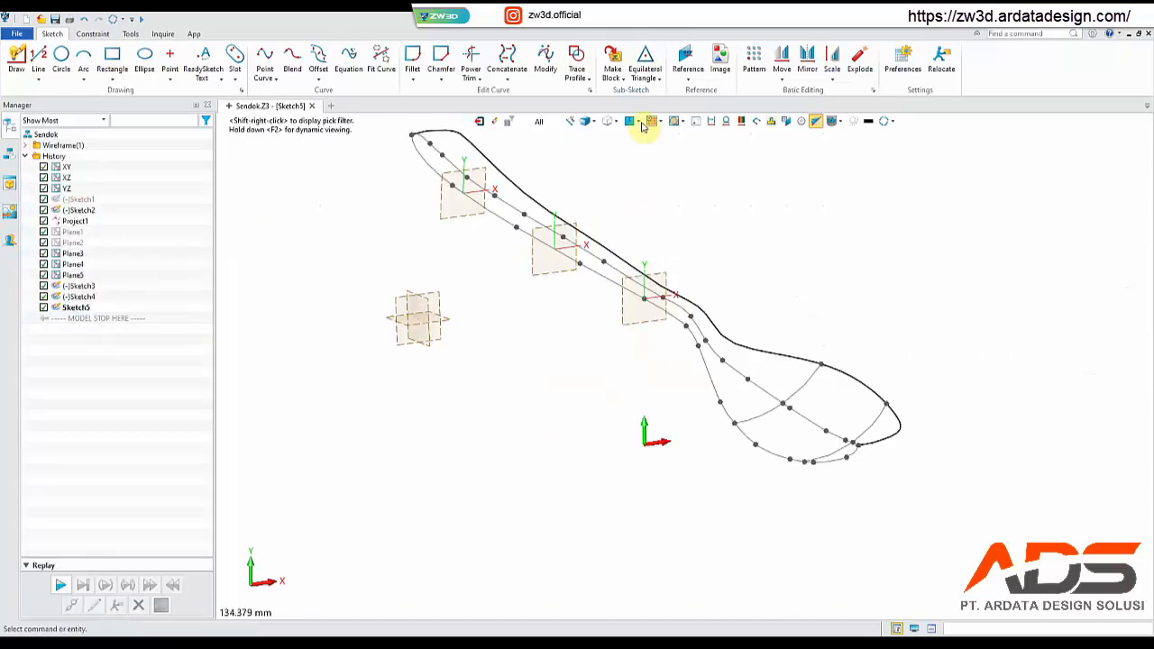
{"action": "left_click", "coordinate": [688, 60]}
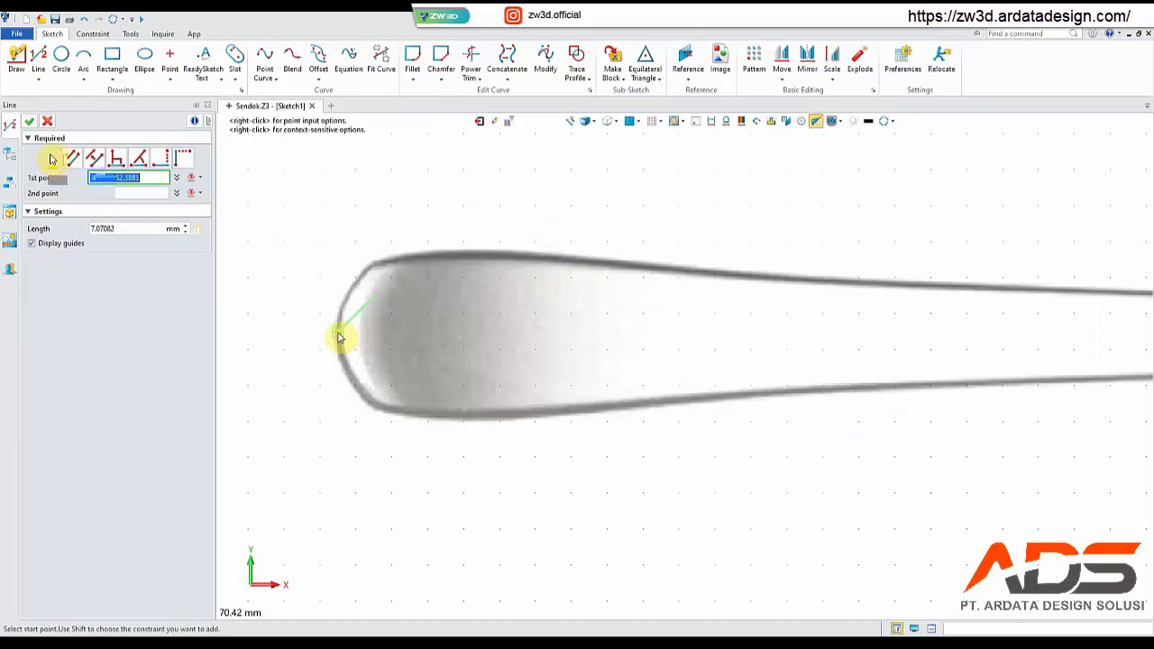
{"action": "left_click", "coordinate": [30, 122]}
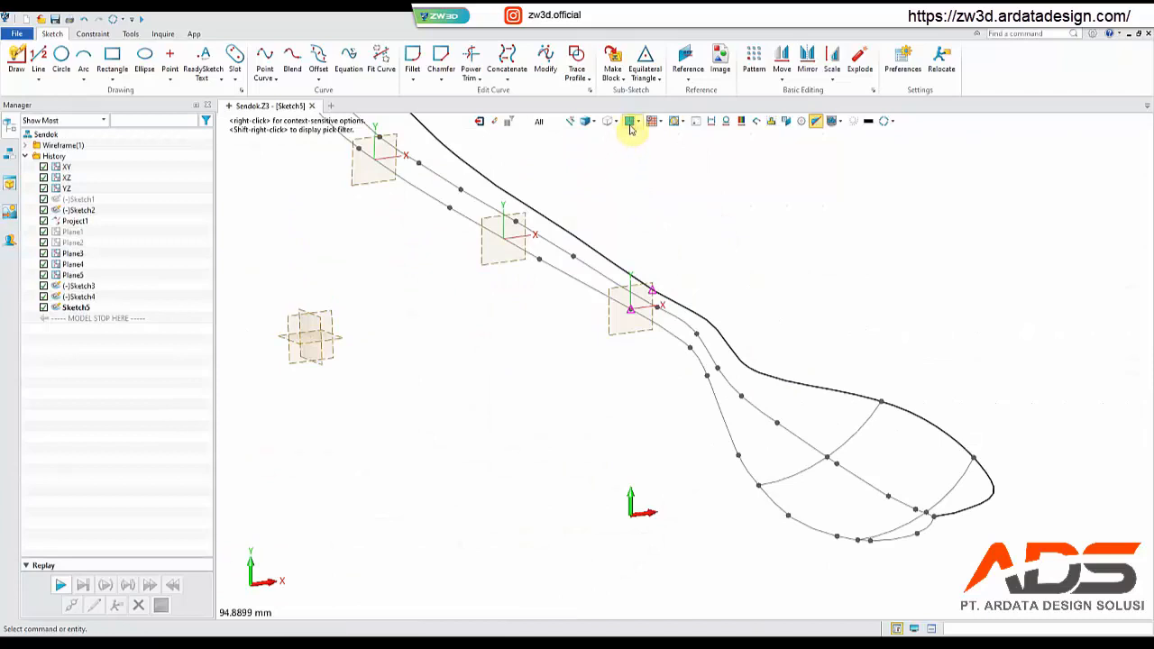
- Draw a three-point curve joining the two reference points of the handle section
{"action": "left_click", "coordinate": [628, 121]}
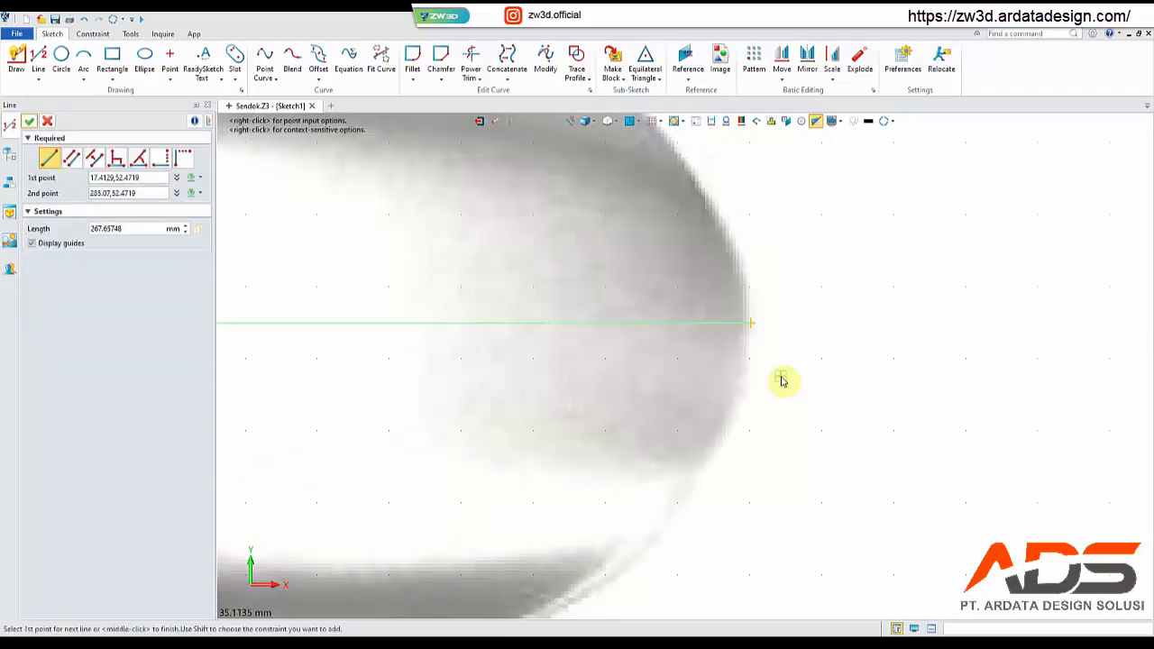
{"action": "left_click", "coordinate": [269, 63]}
{"action": "left_click", "coordinate": [622, 341]}
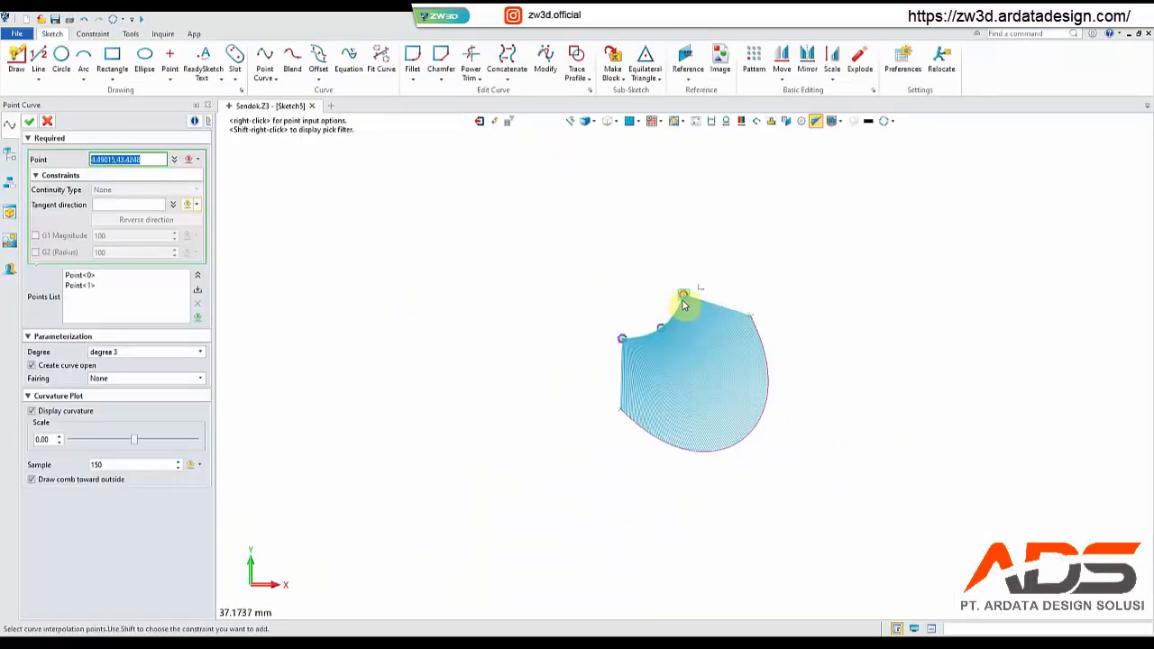
{"action": "left_click", "coordinate": [682, 298]}
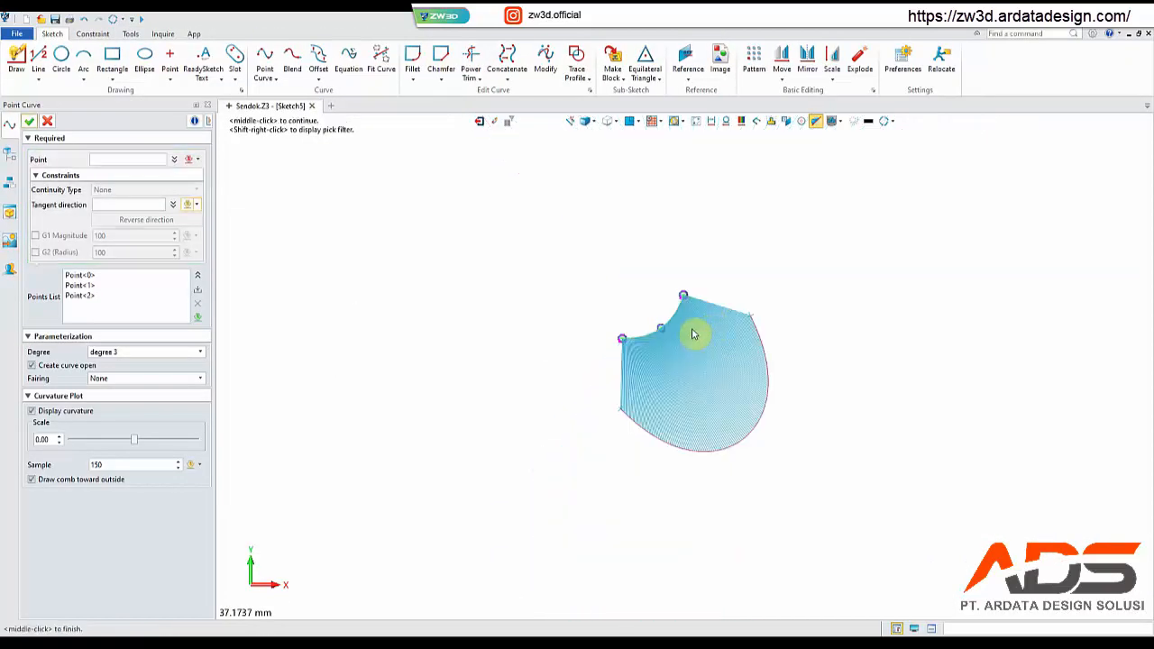
- Move the handle section curve's middle point to even out its curvature comb
{"action": "left_click", "coordinate": [662, 328]}
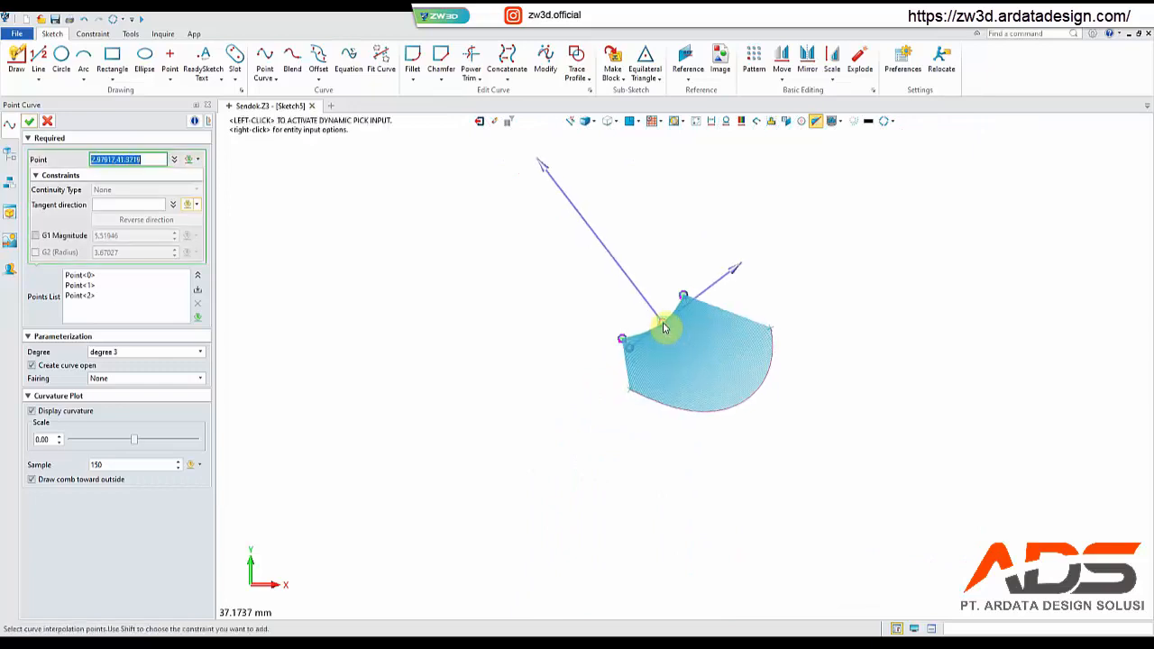
{"action": "left_click_drag", "start_coordinate": [661, 327], "coordinate": [659, 327]}
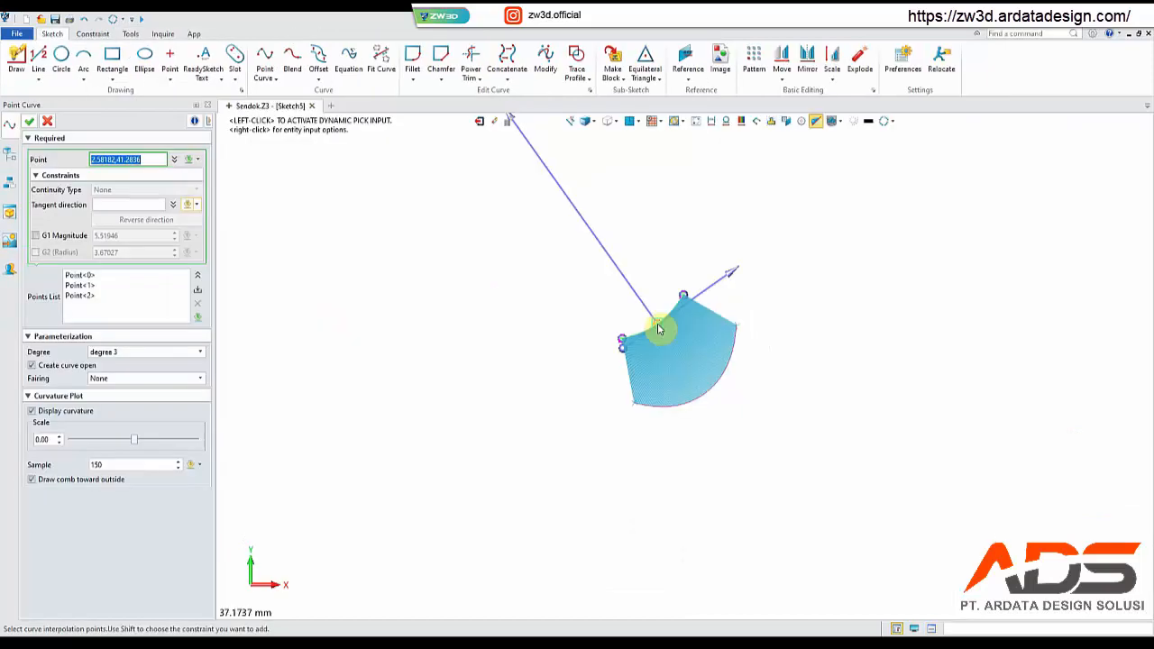
{"action": "mouse_move", "coordinate": [658, 327]}
{"action": "left_mouse_down"}
{"action": "mouse_move", "coordinate": [632, 360]}
{"action": "mouse_move", "coordinate": [651, 343]}
{"action": "left_mouse_up"}
- Make the handle section curve's first point tangent to the X axis
{"action": "scroll", "coordinate": [651, 343], "scroll_direction": "up", "scroll_amount": 4}
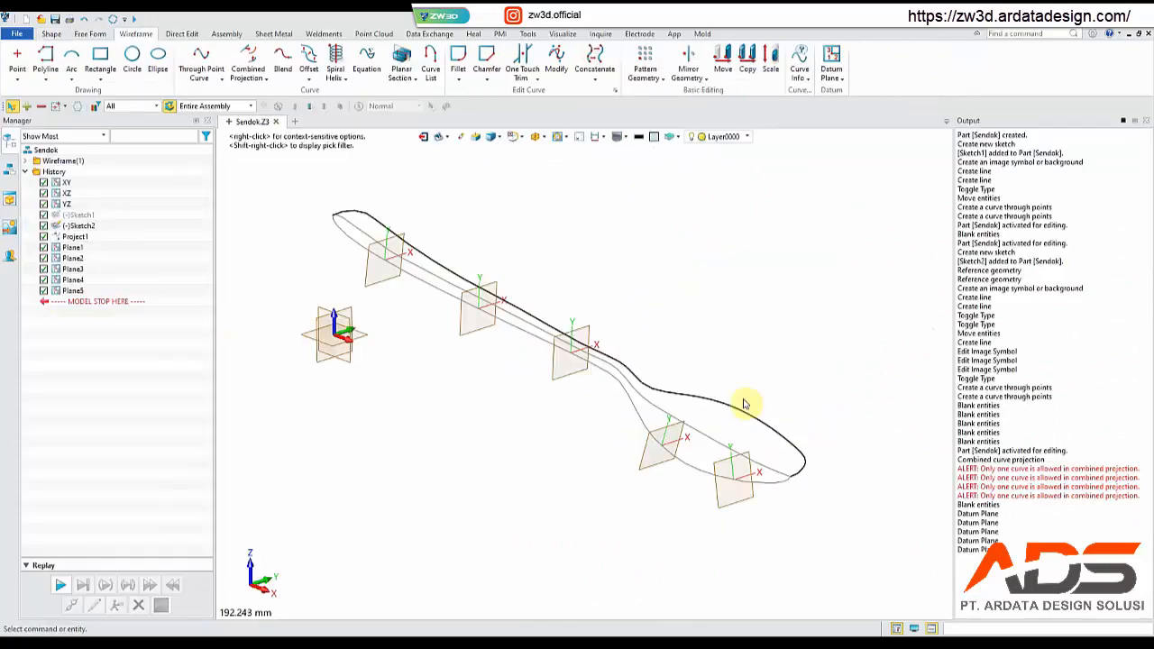
{"action": "left_click", "coordinate": [96, 274]}
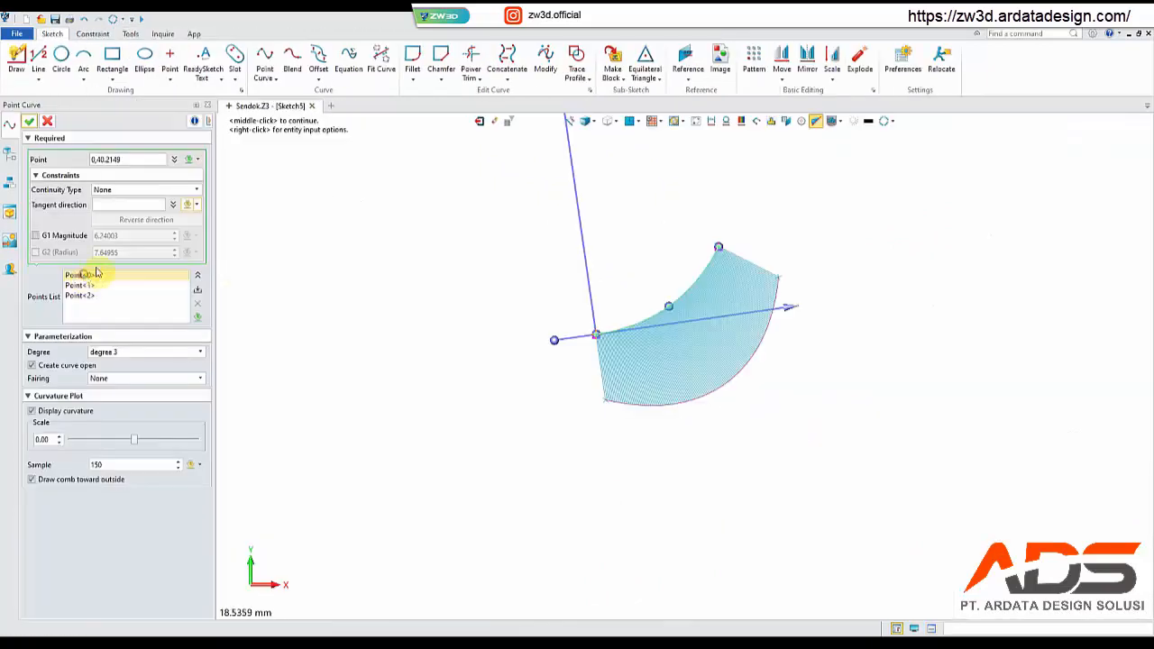
{"action": "left_click", "coordinate": [188, 206]}
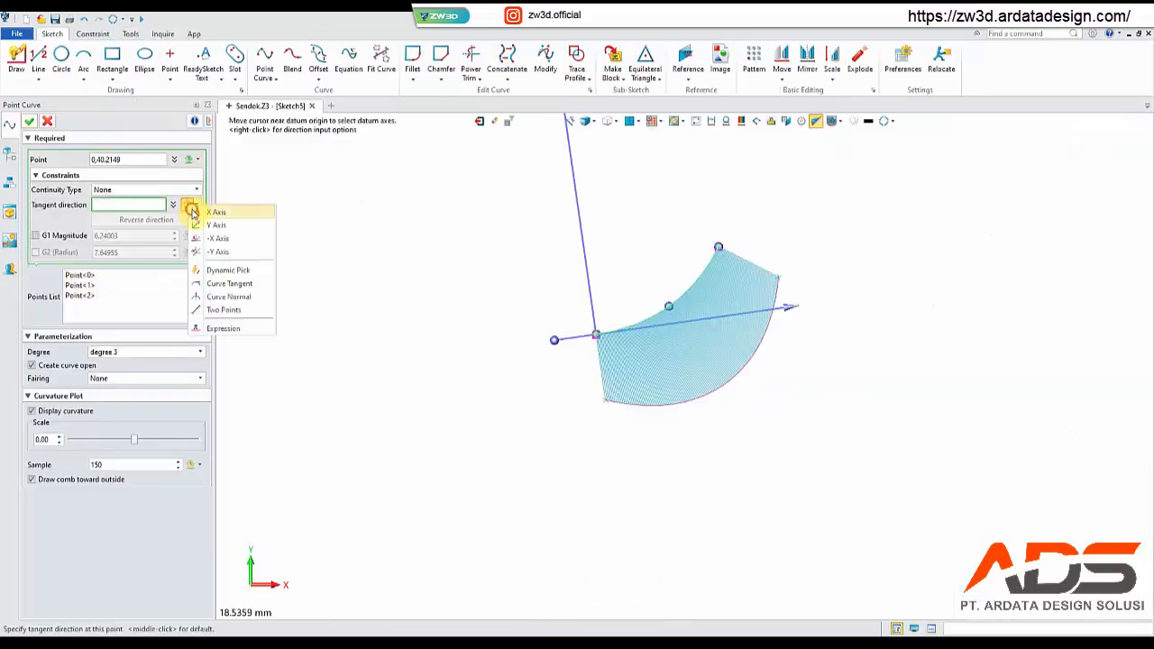
{"action": "left_click", "coordinate": [192, 212]}
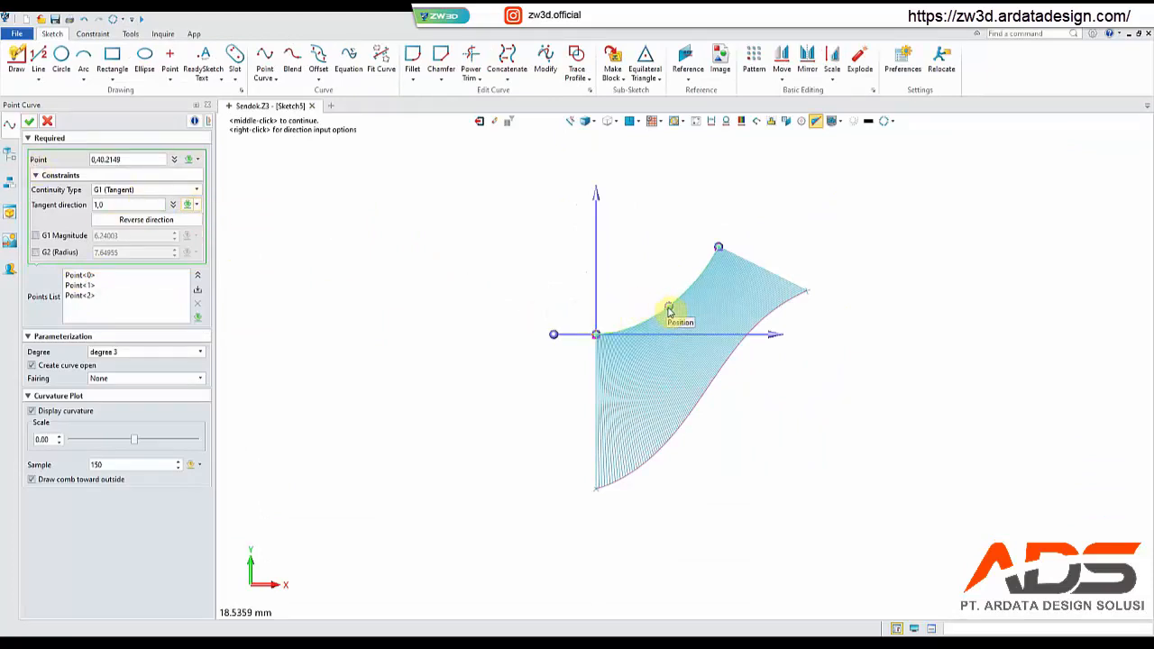
- Move the handle section curve's middle point to smooth its curvature comb, then accept the curve and exit the sketch
{"action": "left_click", "coordinate": [668, 312]}
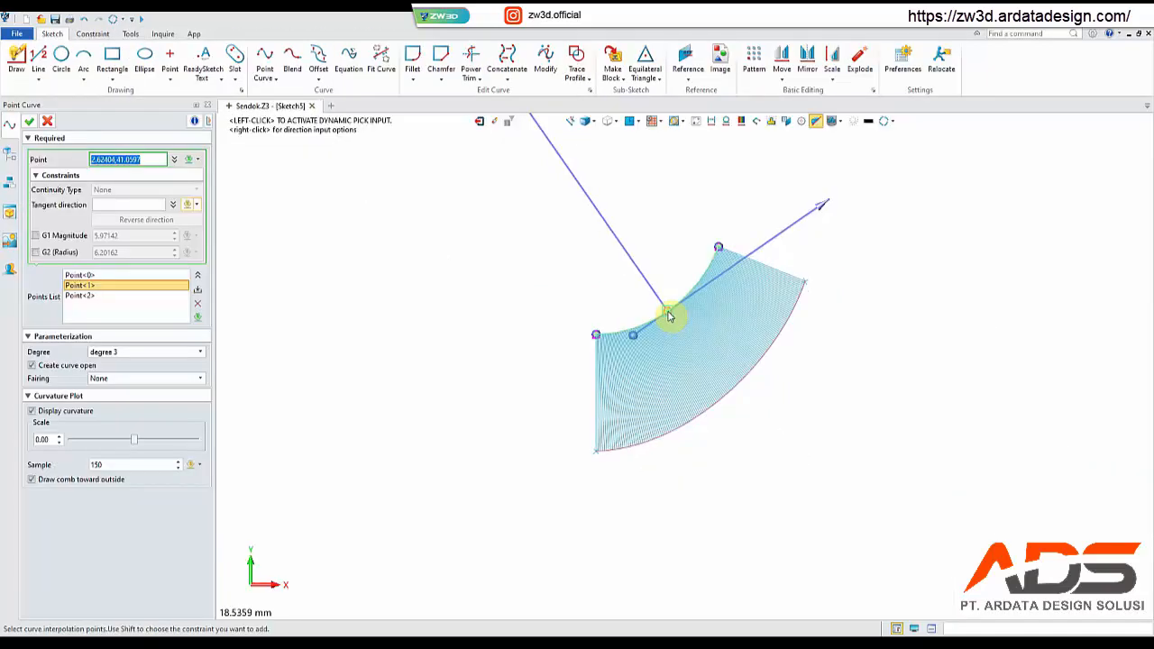
{"action": "middle_click", "coordinate": [669, 315]}
{"action": "middle_click", "coordinate": [656, 283]}
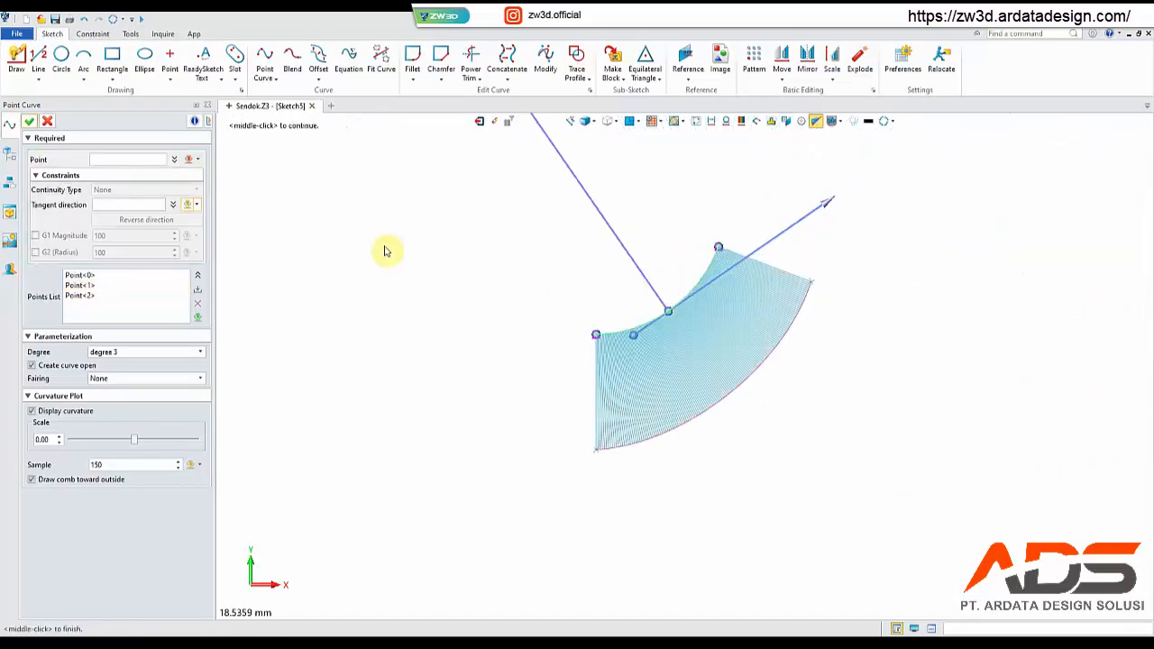
{"action": "left_click", "coordinate": [28, 120]}
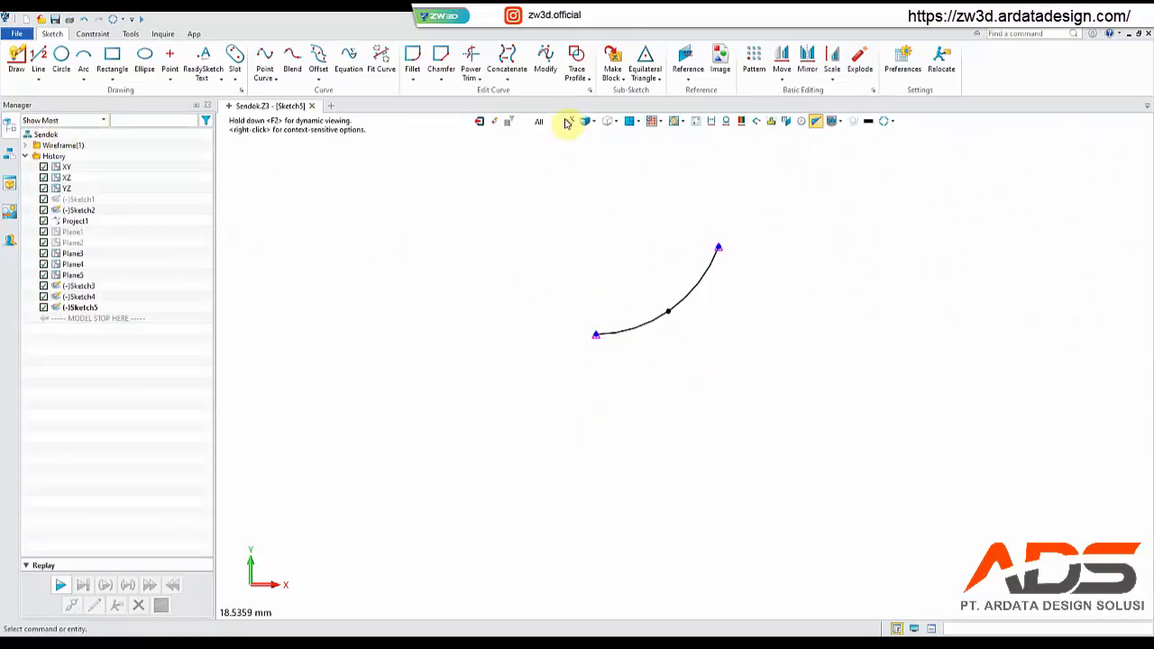
{"action": "left_click", "coordinate": [479, 121]}
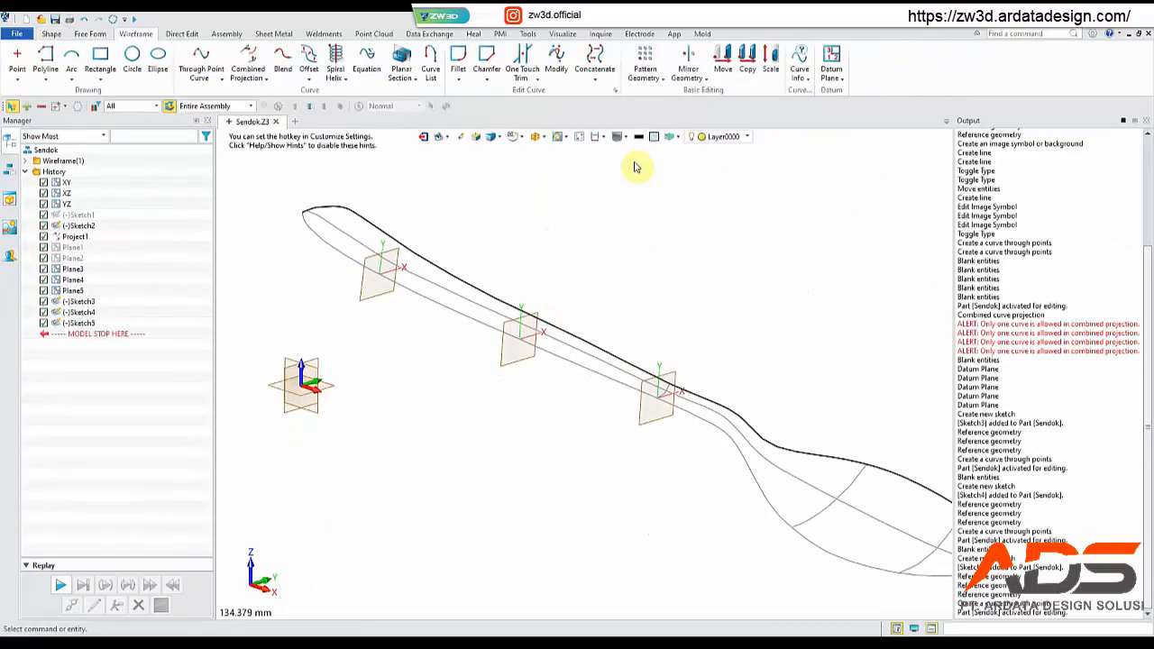
- Hide Plane3, the handle plane nearest the bowl
{"action": "left_click", "coordinate": [626, 136]}
{"action": "left_click", "coordinate": [643, 150]}
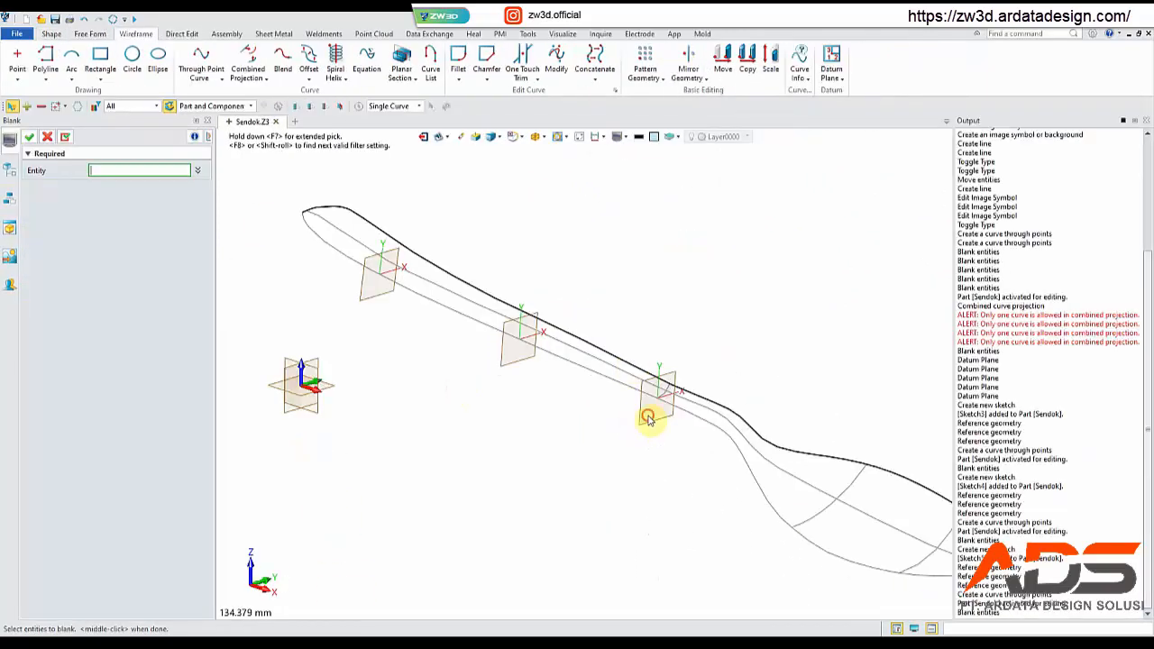
{"action": "scroll", "coordinate": [575, 433], "scroll_direction": "up", "scroll_amount": 1}
{"action": "middle_click", "coordinate": [577, 432]}
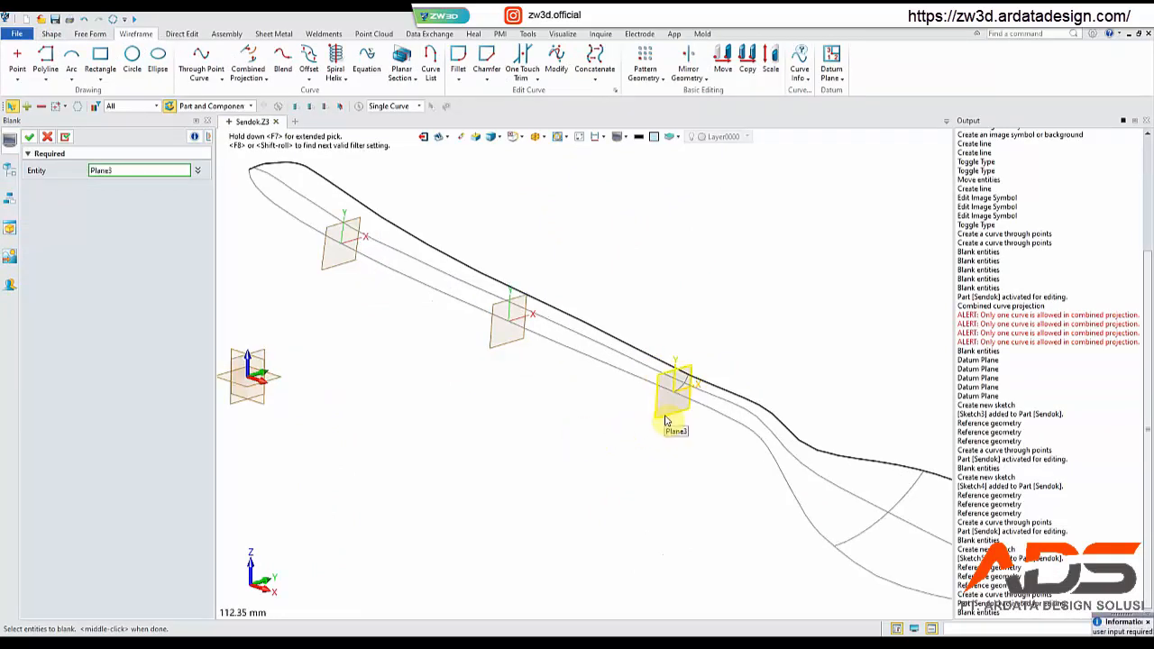
{"action": "middle_click", "coordinate": [596, 433]}
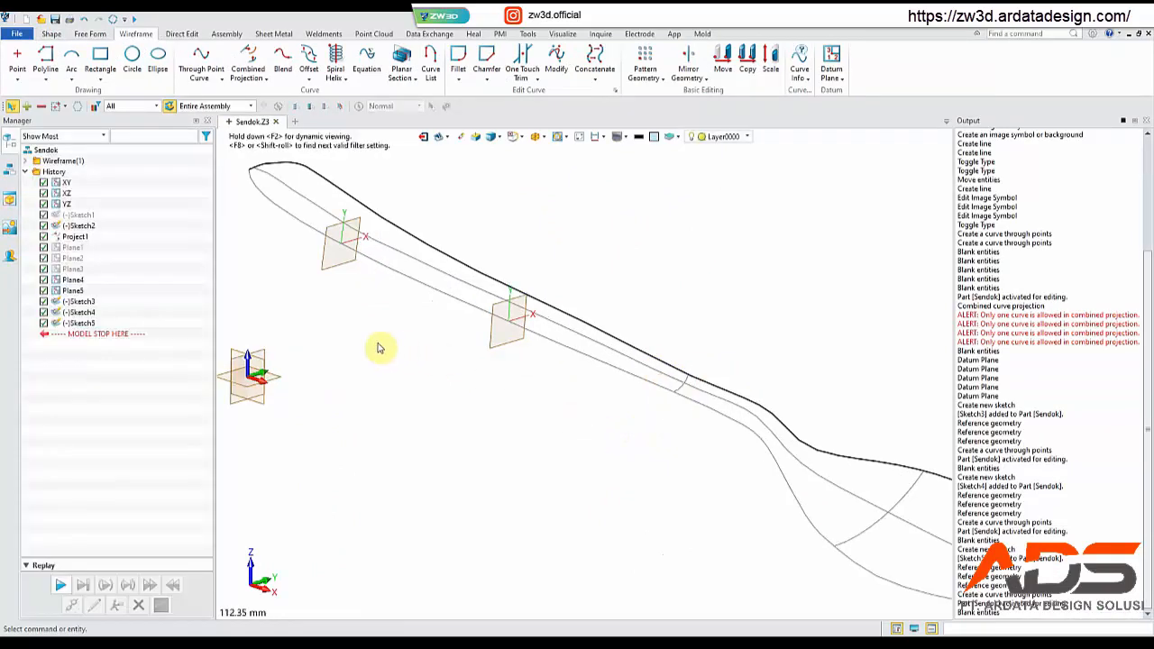
- Start a sketch on the middle handle plane and activate the Reference command for the crossing curves
{"action": "middle_click_drag", "start_coordinate": [379, 343], "coordinate": [440, 388]}
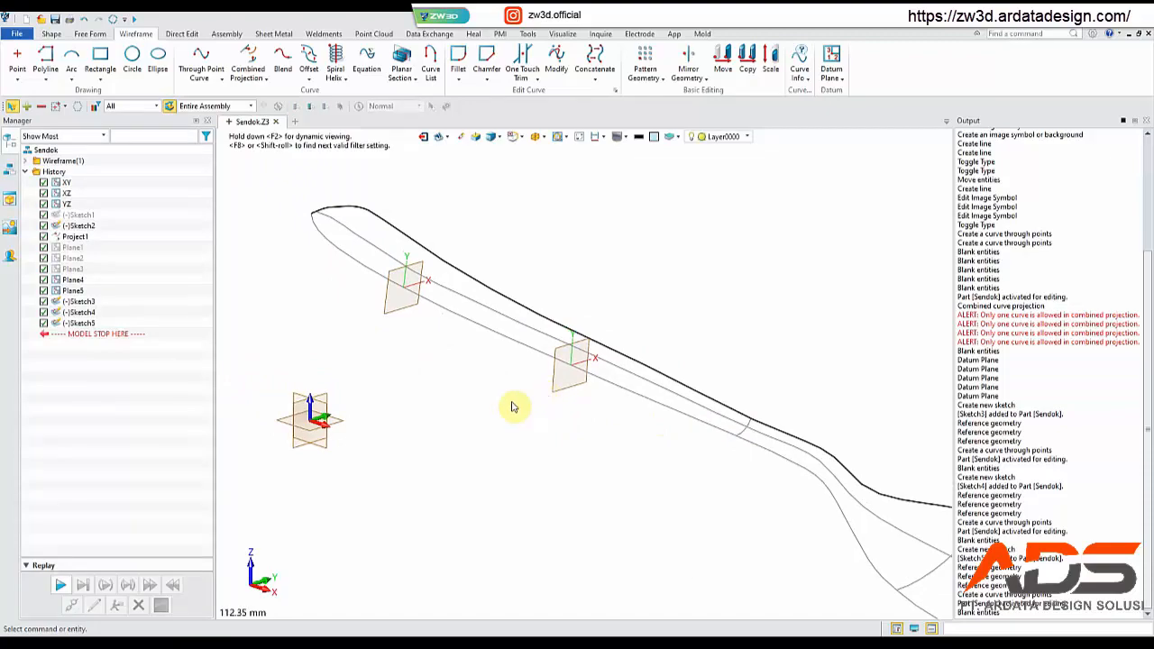
{"action": "right_click", "coordinate": [463, 389]}
{"action": "left_click", "coordinate": [487, 456]}
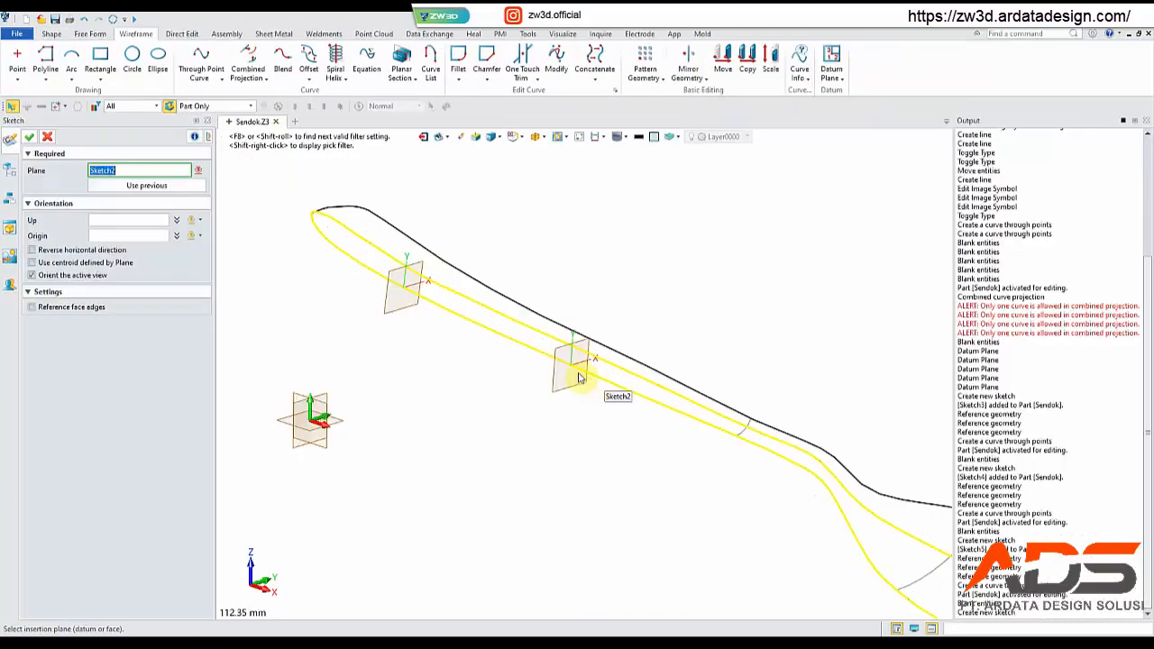
{"action": "left_click", "coordinate": [562, 392]}
{"action": "middle_click", "coordinate": [562, 392]}
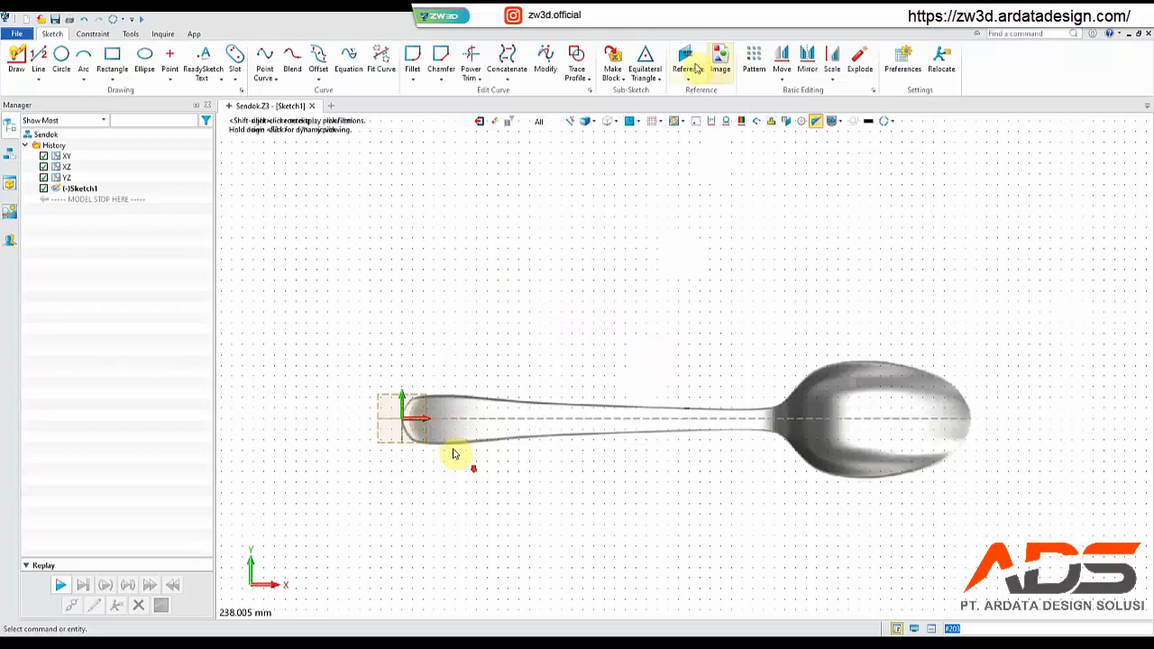
{"action": "left_click", "coordinate": [689, 59]}
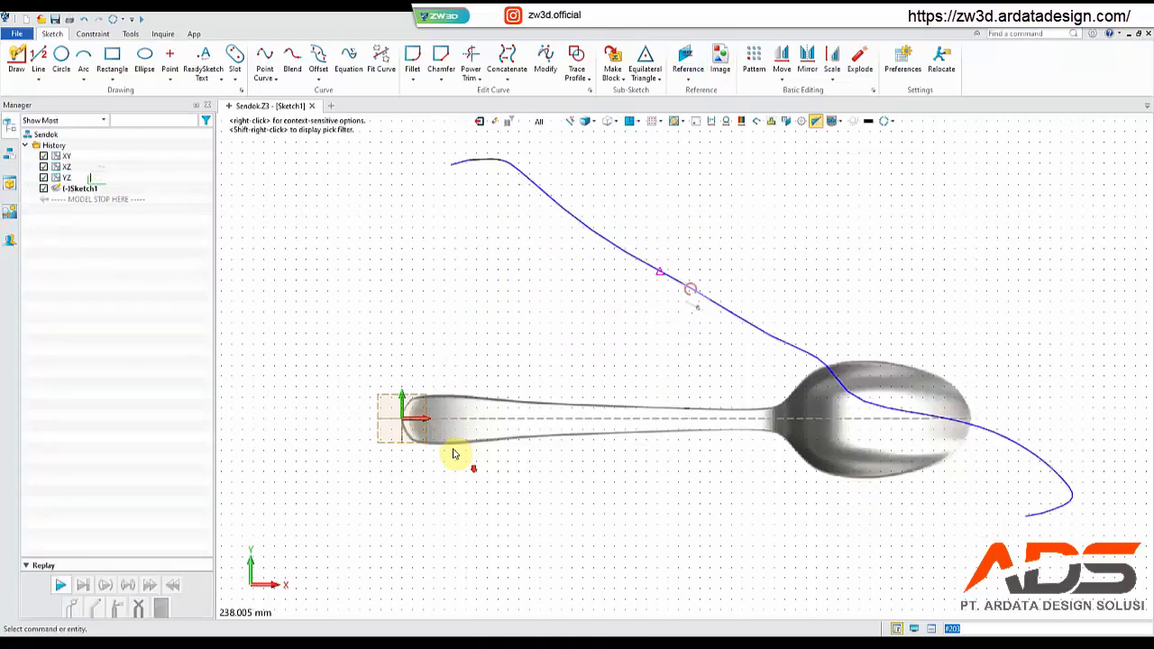
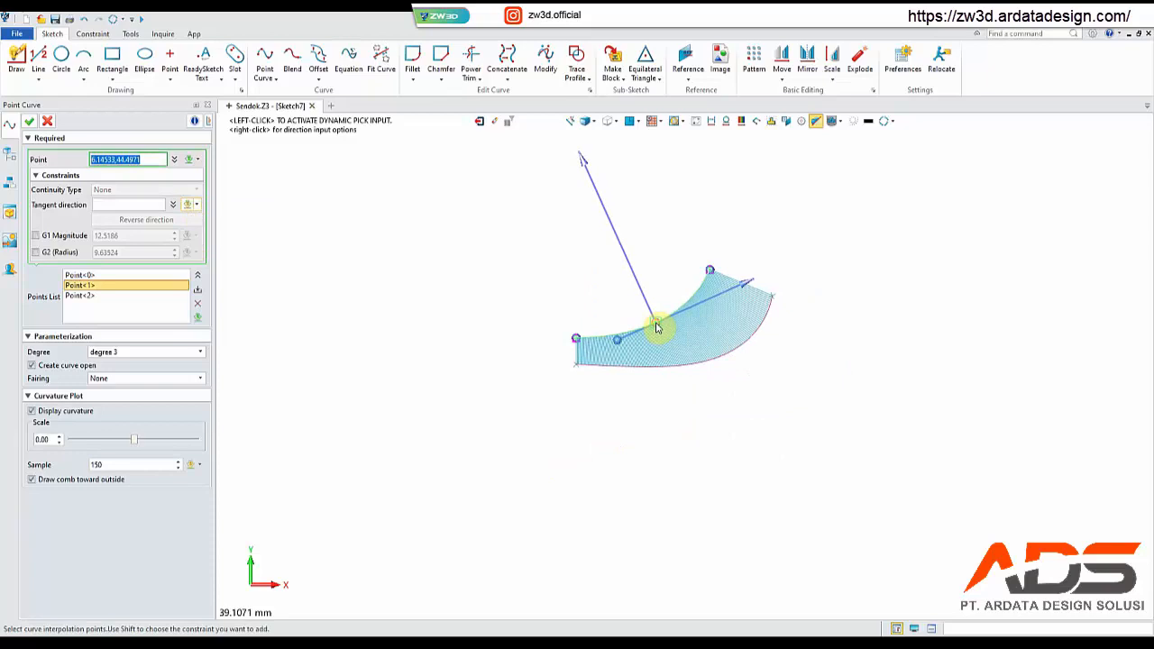
- Move the middle point of the section curve near the handle tip to even out its comb, then accept it and exit the sketch
{"action": "left_click_drag", "start_coordinate": [656, 327], "coordinate": [648, 326]}
{"action": "middle_click", "coordinate": [664, 338]}
{"action": "scroll", "coordinate": [664, 339], "scroll_direction": "up", "scroll_amount": 1}
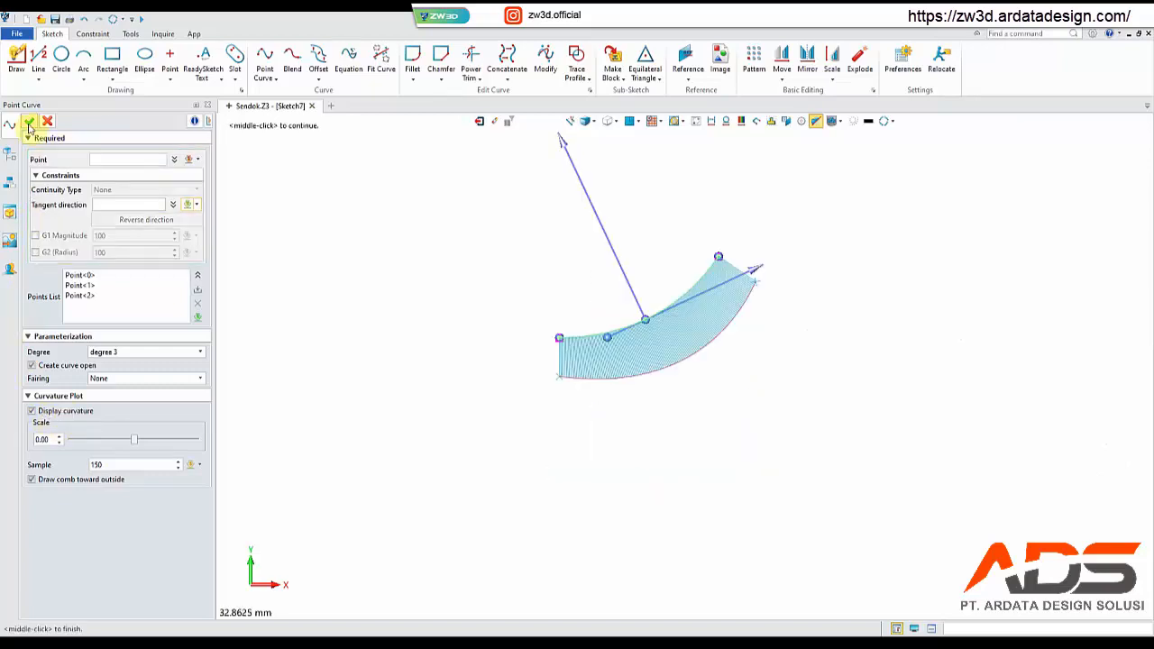
{"action": "left_click", "coordinate": [30, 121]}
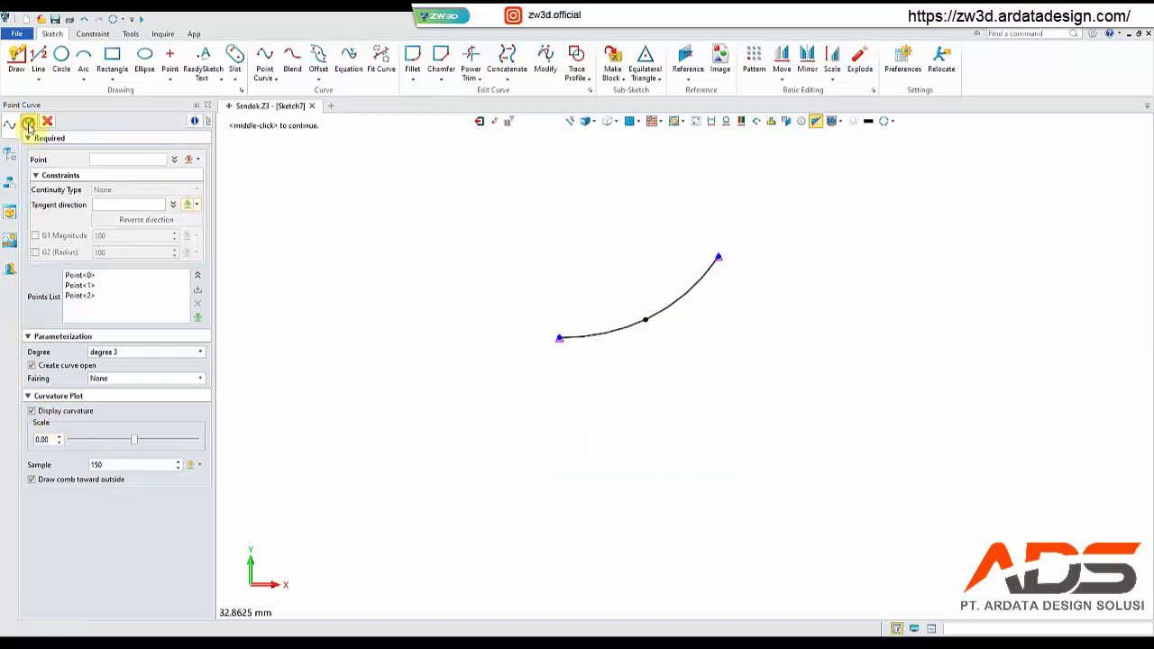
{"action": "left_click", "coordinate": [477, 120]}
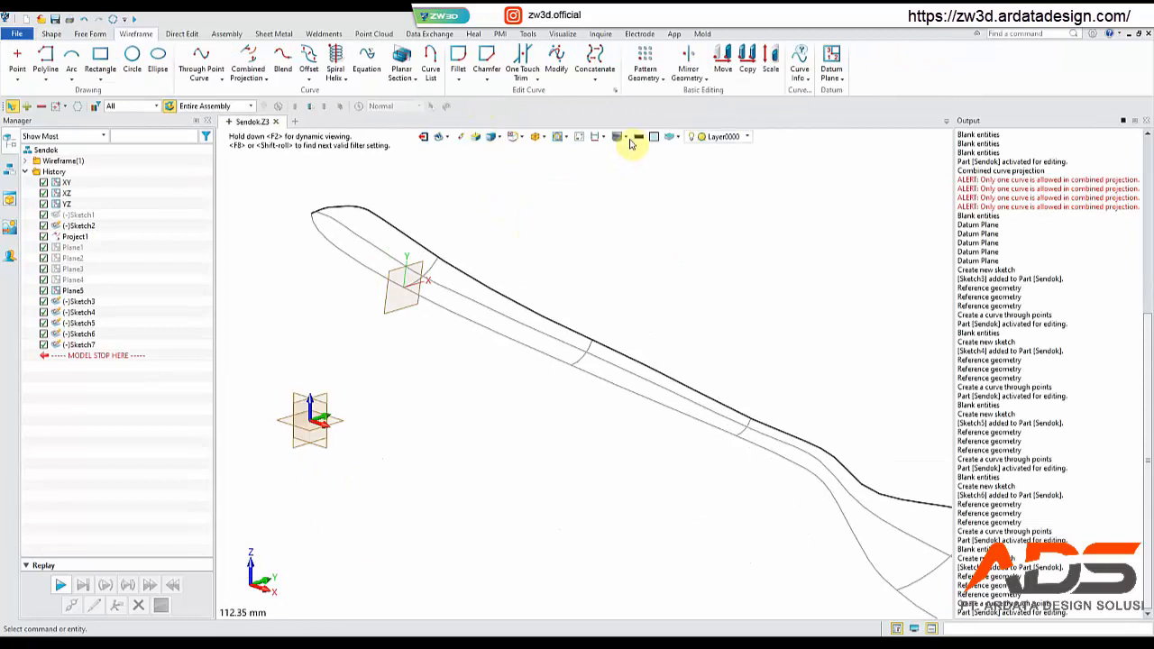
- Hide the remaining section plane near the handle tip
{"action": "left_click", "coordinate": [629, 140]}
{"action": "left_click", "coordinate": [642, 147]}
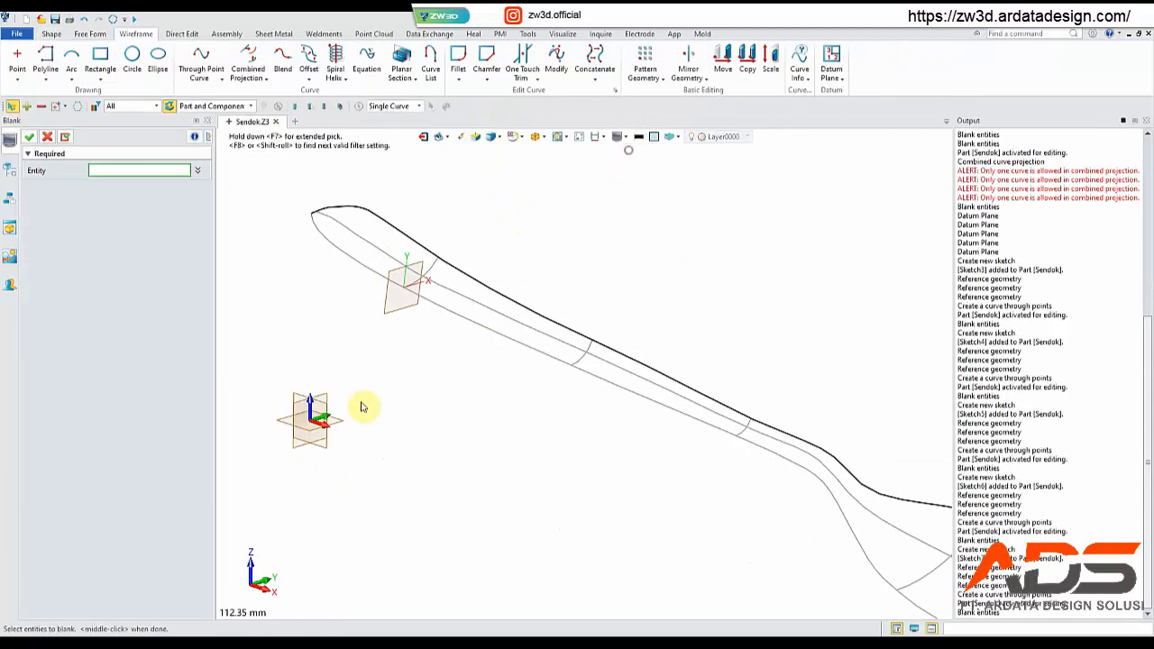
{"action": "left_click", "coordinate": [394, 302]}
{"action": "middle_click", "coordinate": [387, 375]}
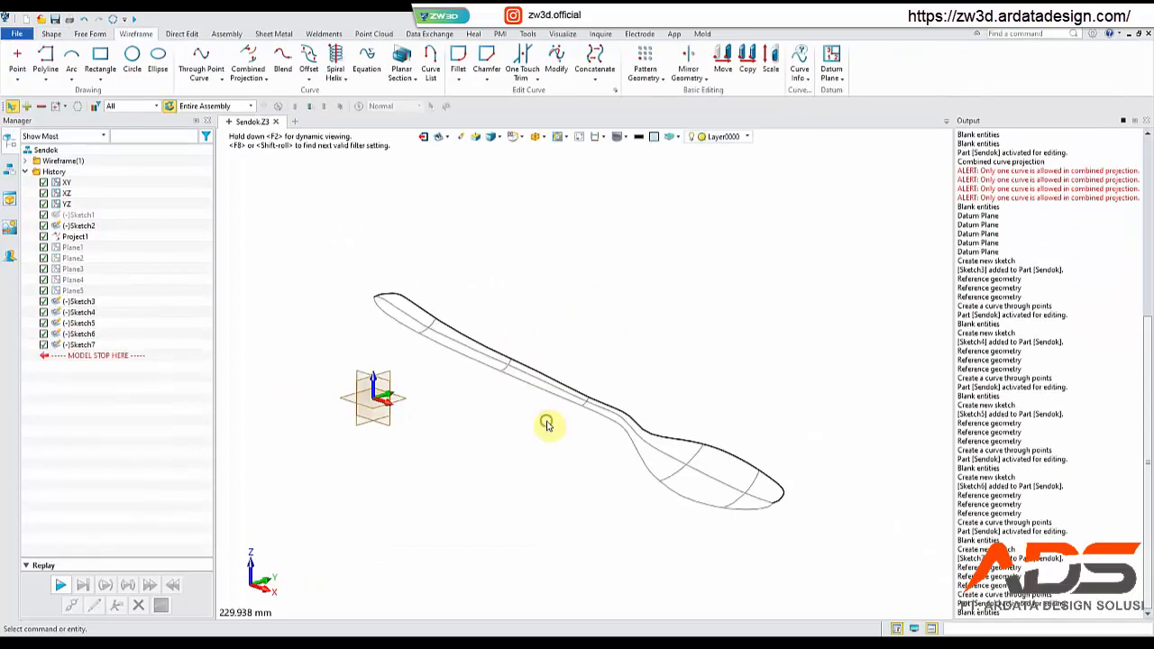
{"action": "middle_click_drag", "start_coordinate": [547, 425], "coordinate": [541, 368]}
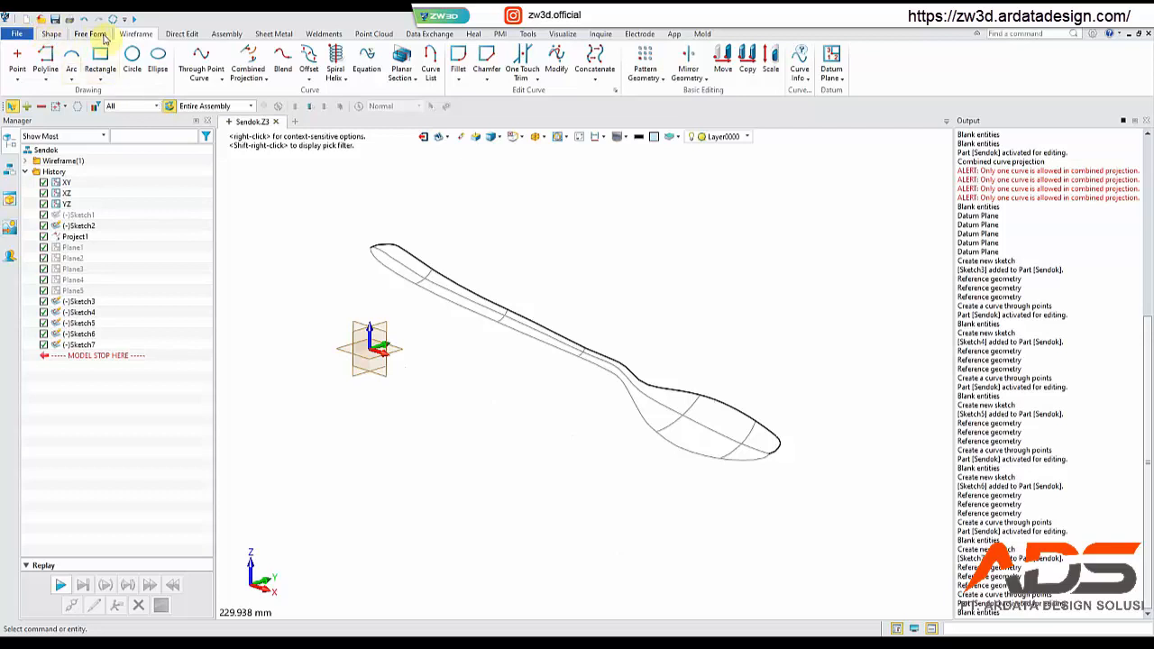
- Extrude the spoon's lower profile curve as a surface and create a curve mesh face from the profile and section curves
{"action": "left_click", "coordinate": [54, 34]}
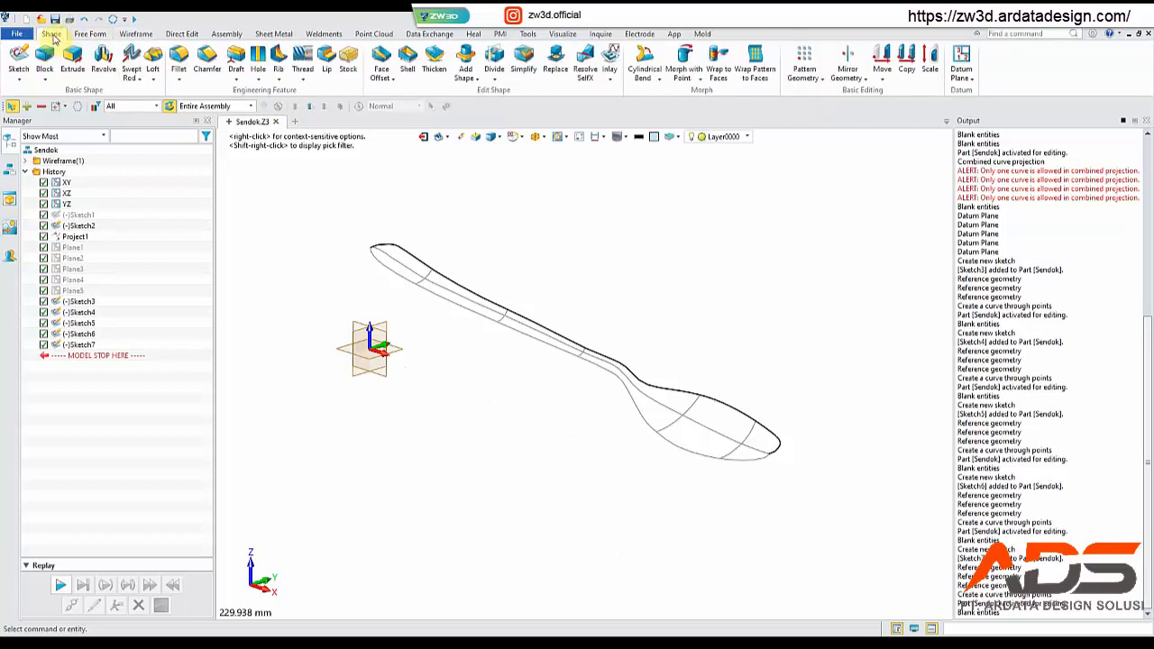
{"action": "left_click", "coordinate": [72, 65]}
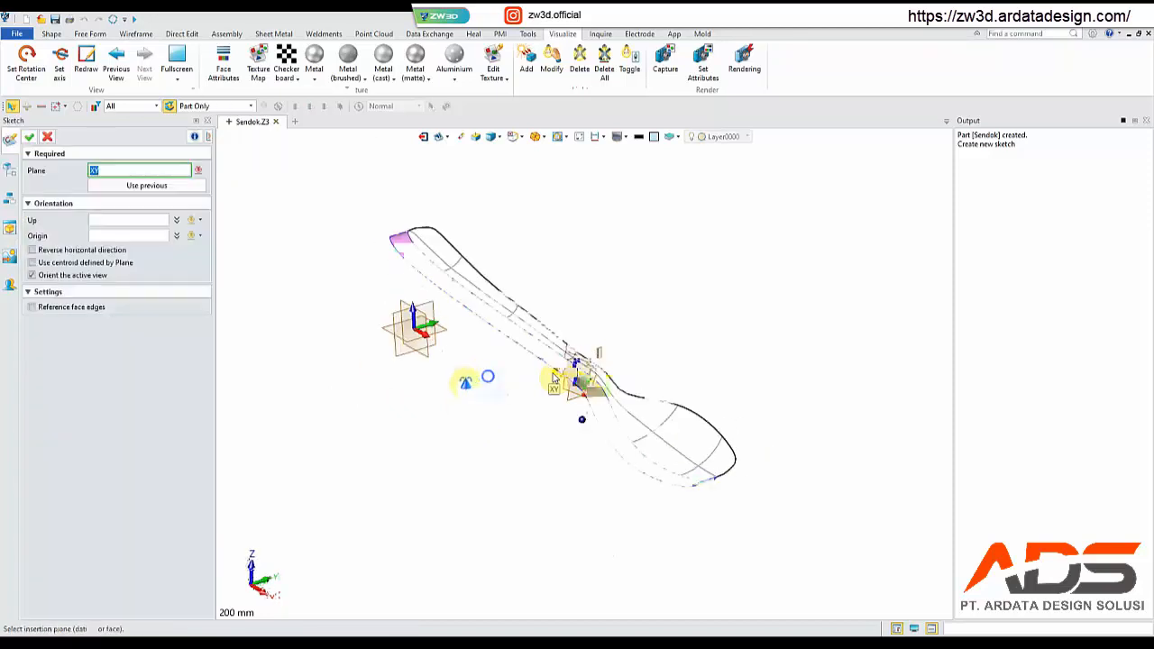
{"action": "middle_click", "coordinate": [553, 377]}
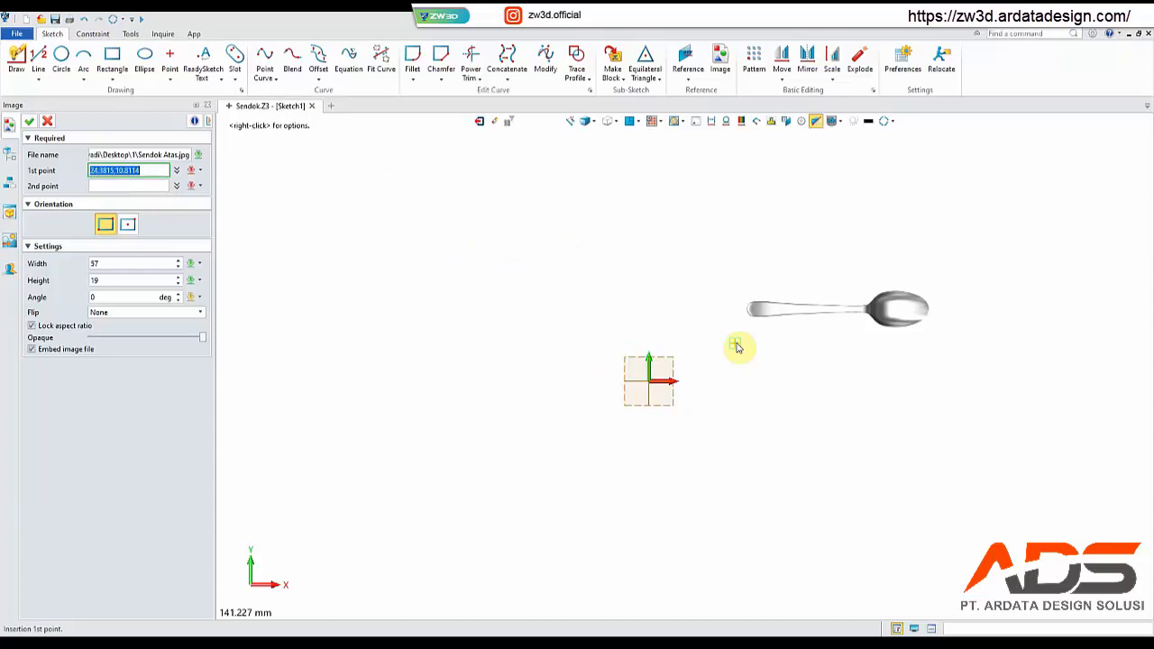
{"action": "left_click", "coordinate": [648, 380]}
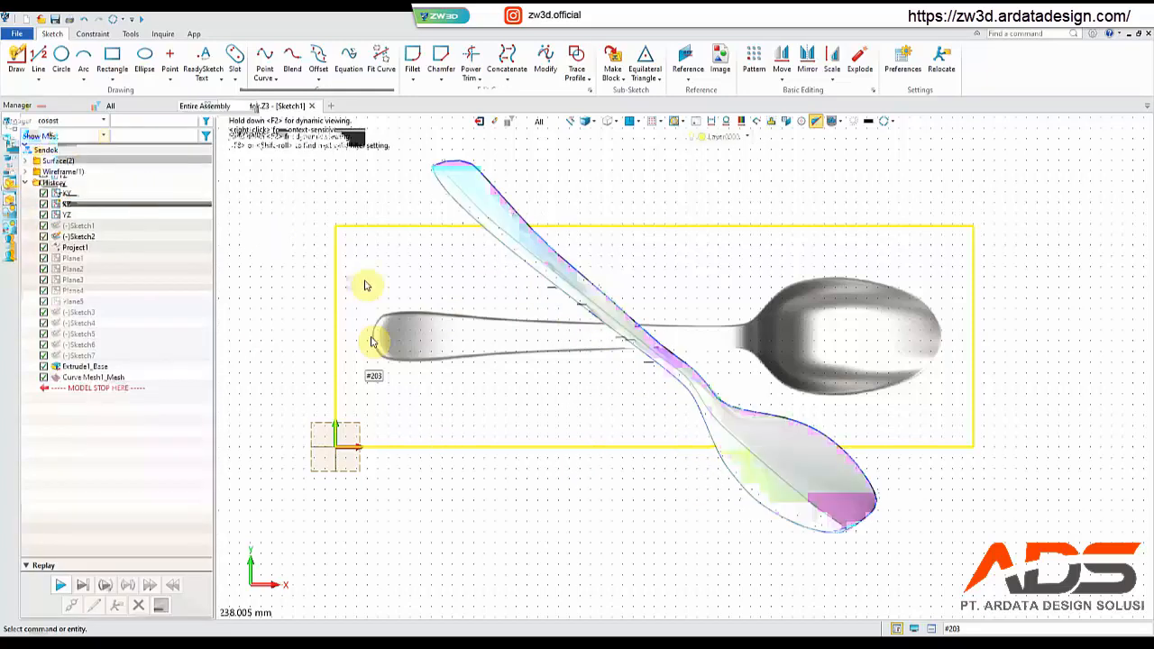
- Mirror a copy of the spoon's half surface across the XZ plane, using the Add boolean
{"action": "scroll", "coordinate": [379, 338], "scroll_direction": "up", "scroll_amount": 5}
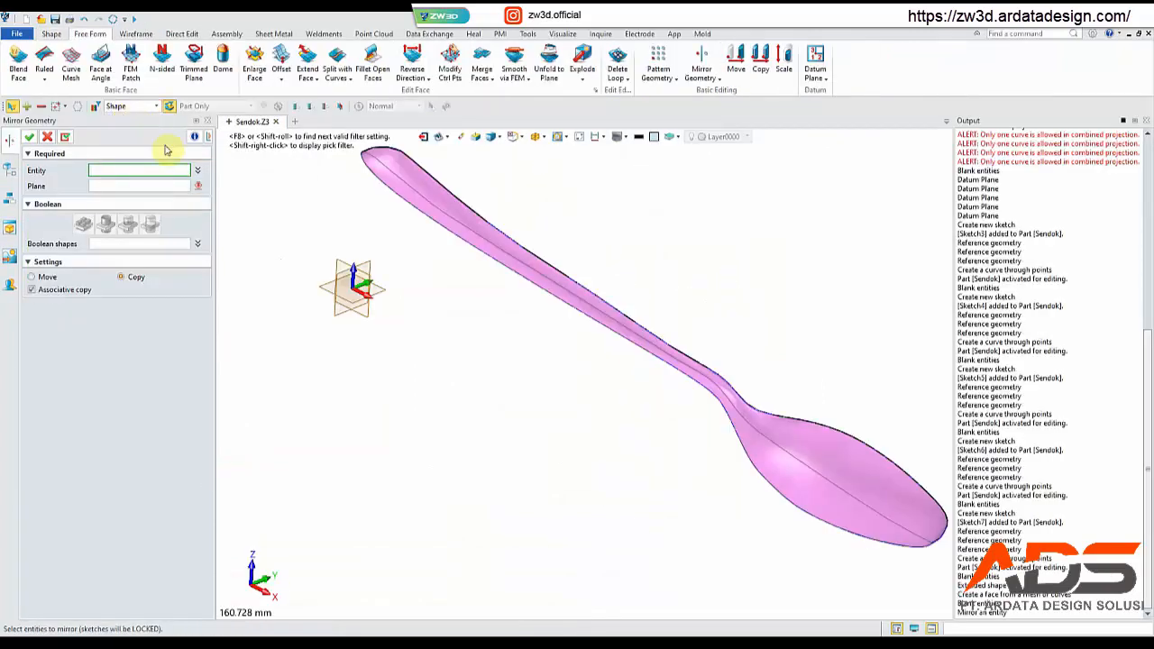
{"action": "left_click", "coordinate": [833, 452]}
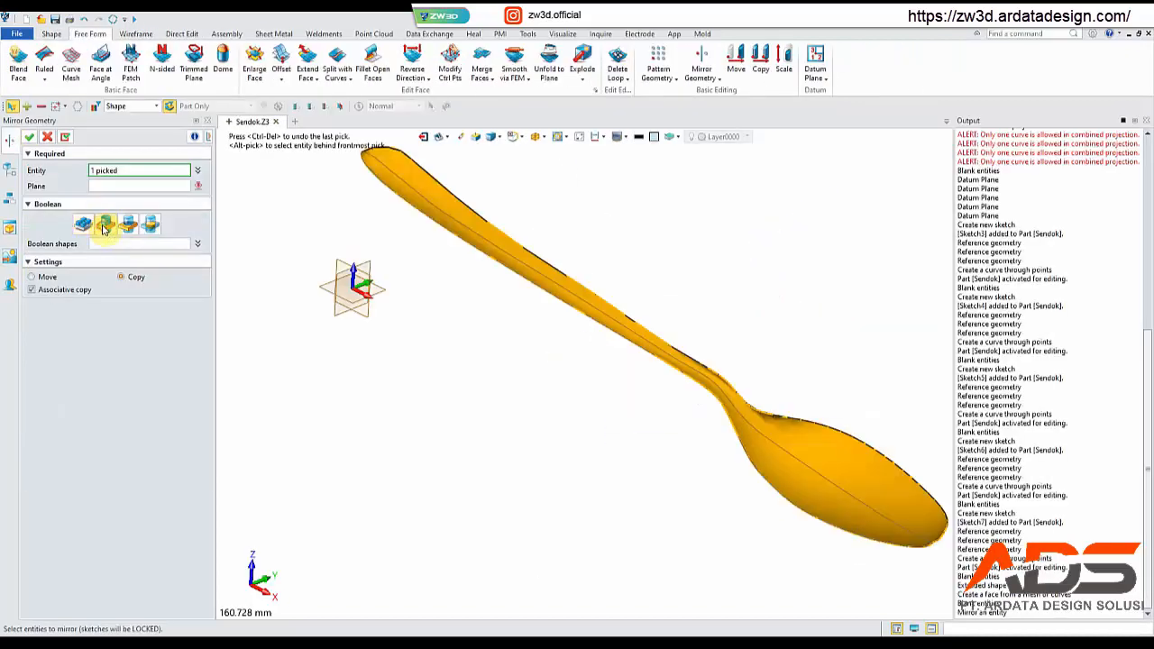
{"action": "left_click", "coordinate": [105, 224]}
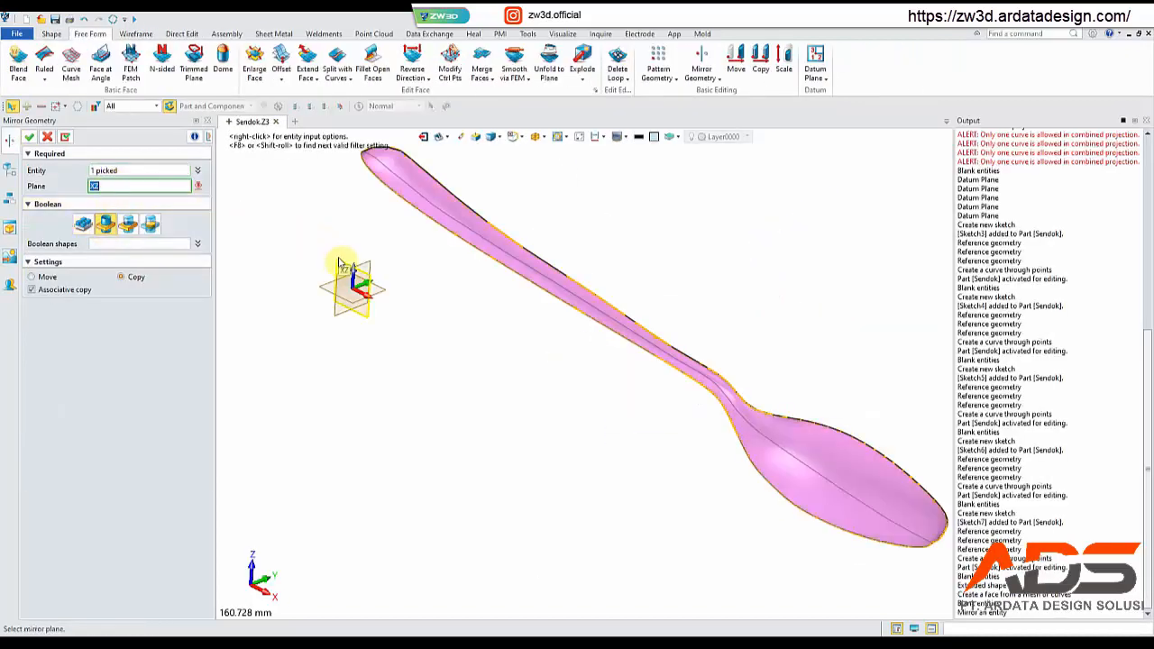
{"action": "left_click", "coordinate": [338, 260]}
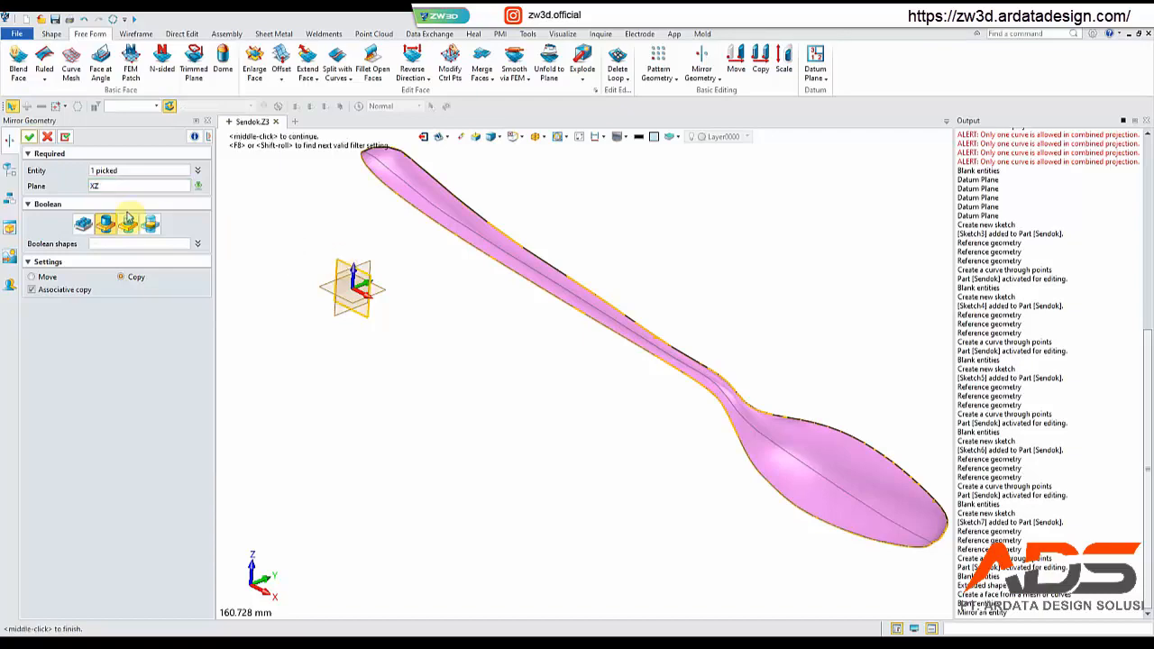
{"action": "left_click", "coordinate": [33, 136]}
{"action": "mouse_move", "coordinate": [492, 357]}
{"action": "middle_mouse_down"}
{"action": "mouse_move", "coordinate": [479, 338]}
{"action": "mouse_move", "coordinate": [440, 346]}
{"action": "mouse_move", "coordinate": [418, 333]}
{"action": "mouse_move", "coordinate": [495, 334]}
{"action": "mouse_move", "coordinate": [502, 342]}
{"action": "mouse_move", "coordinate": [486, 348]}
{"action": "middle_mouse_up"}
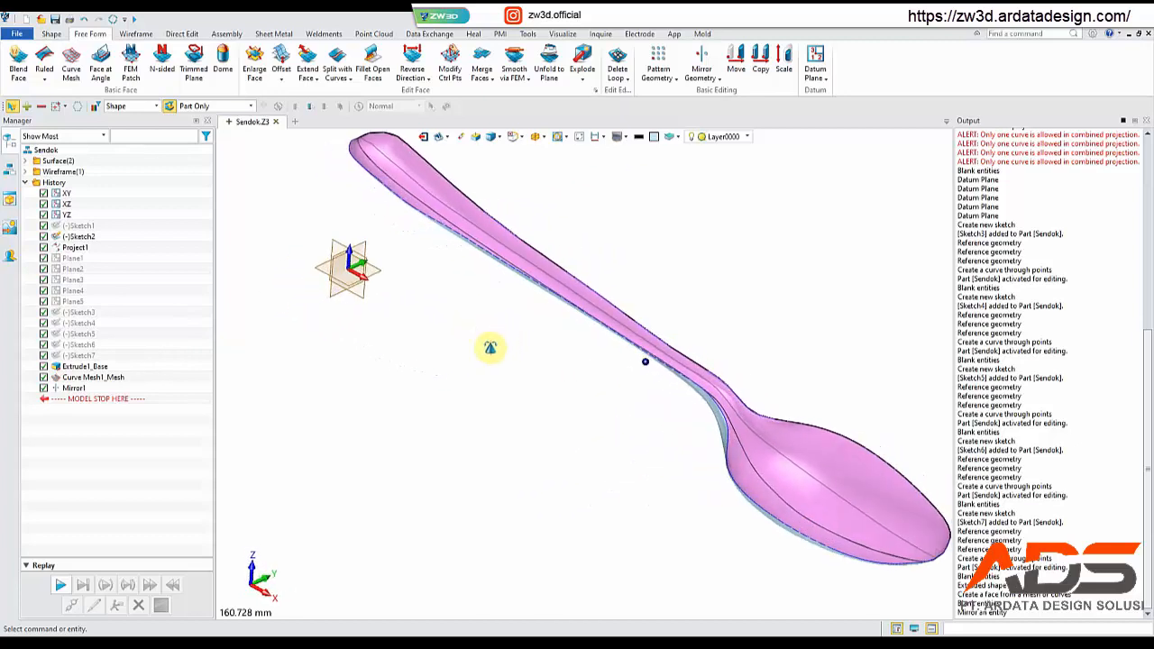
{"action": "scroll", "coordinate": [489, 352], "scroll_direction": "down", "scroll_amount": 2}
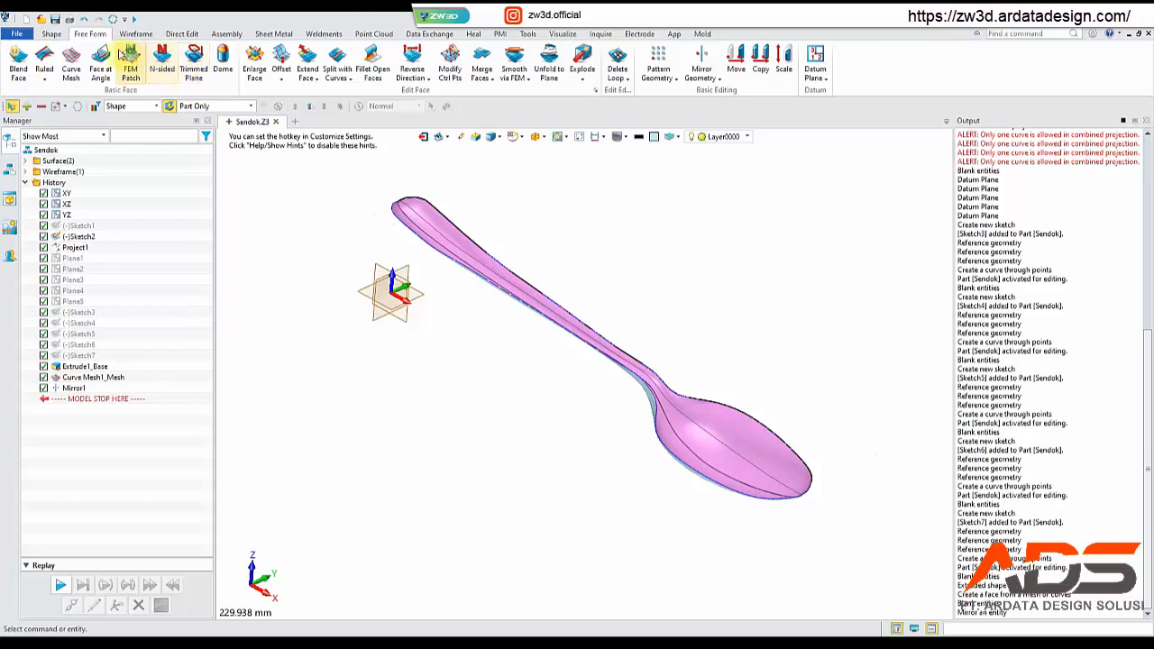
- Shell the mirrored spoon surface with a thickness of -0.5 mm and check the thickened bowl
{"action": "left_click", "coordinate": [52, 33]}
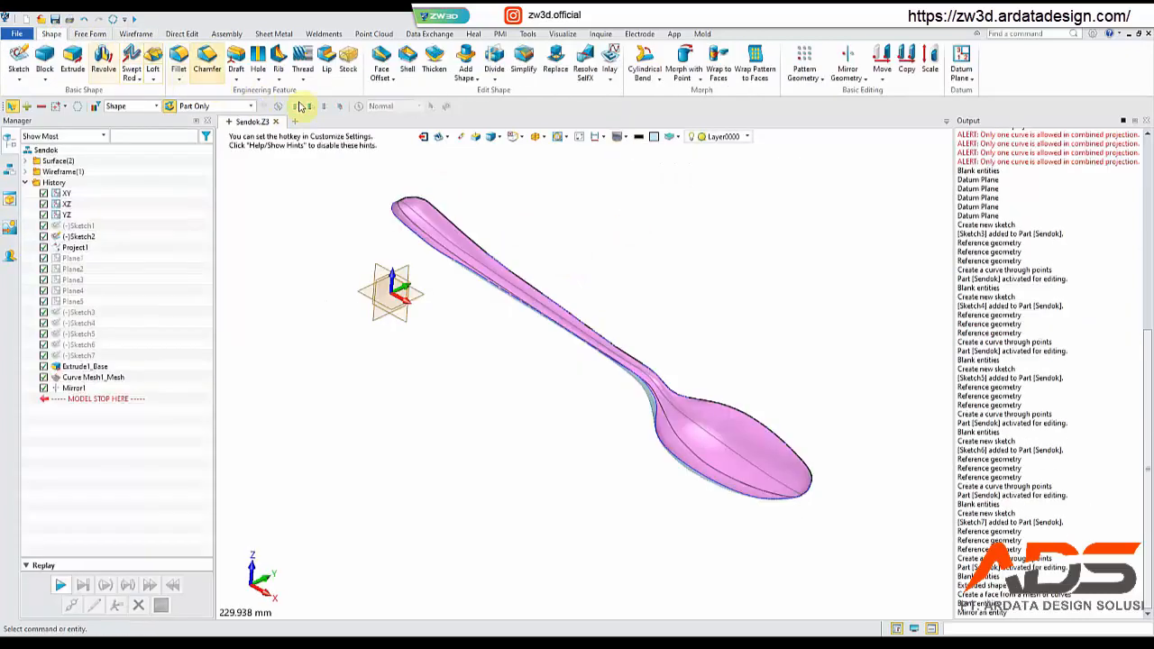
{"action": "left_click", "coordinate": [407, 63]}
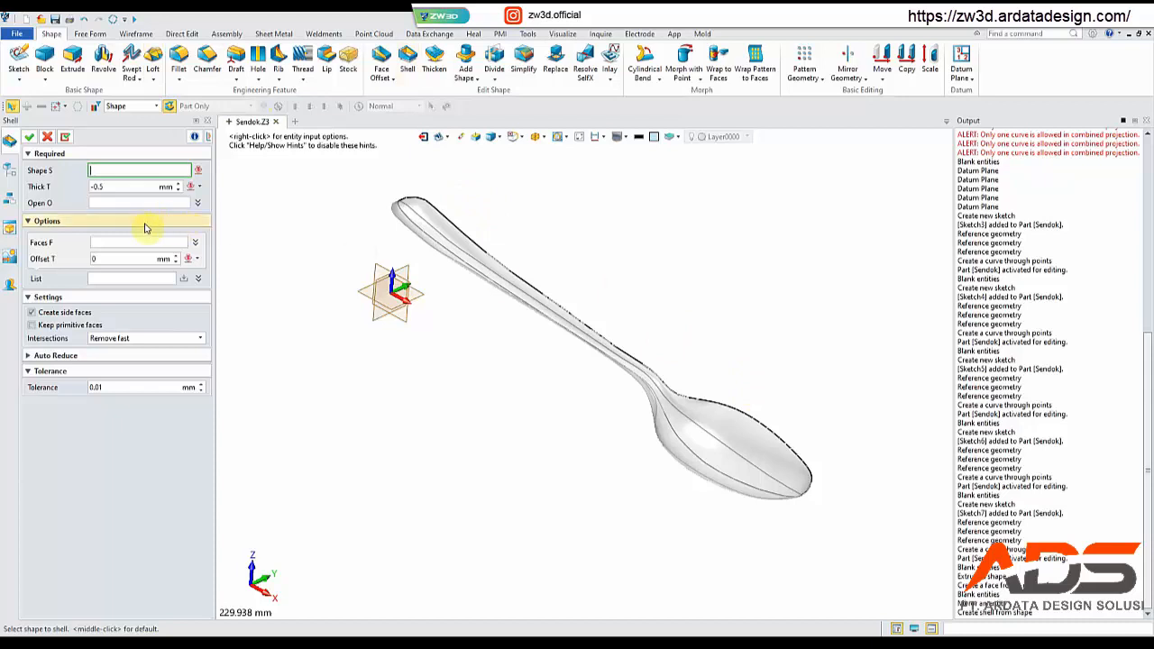
{"action": "left_click", "coordinate": [745, 450]}
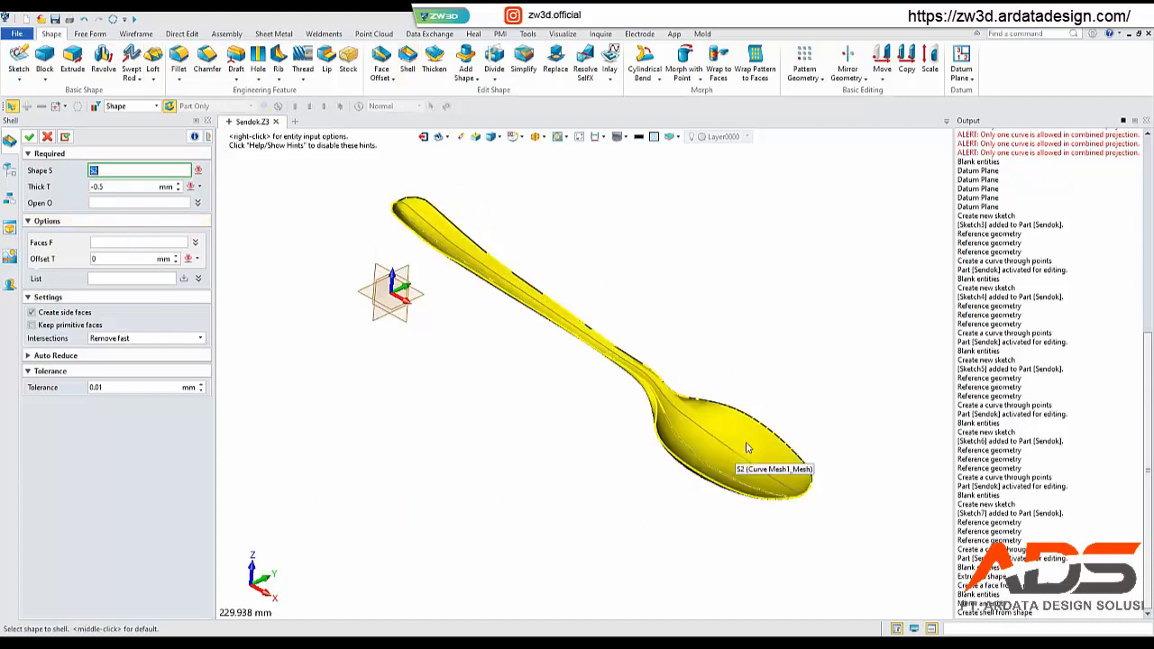
{"action": "left_click", "coordinate": [746, 447]}
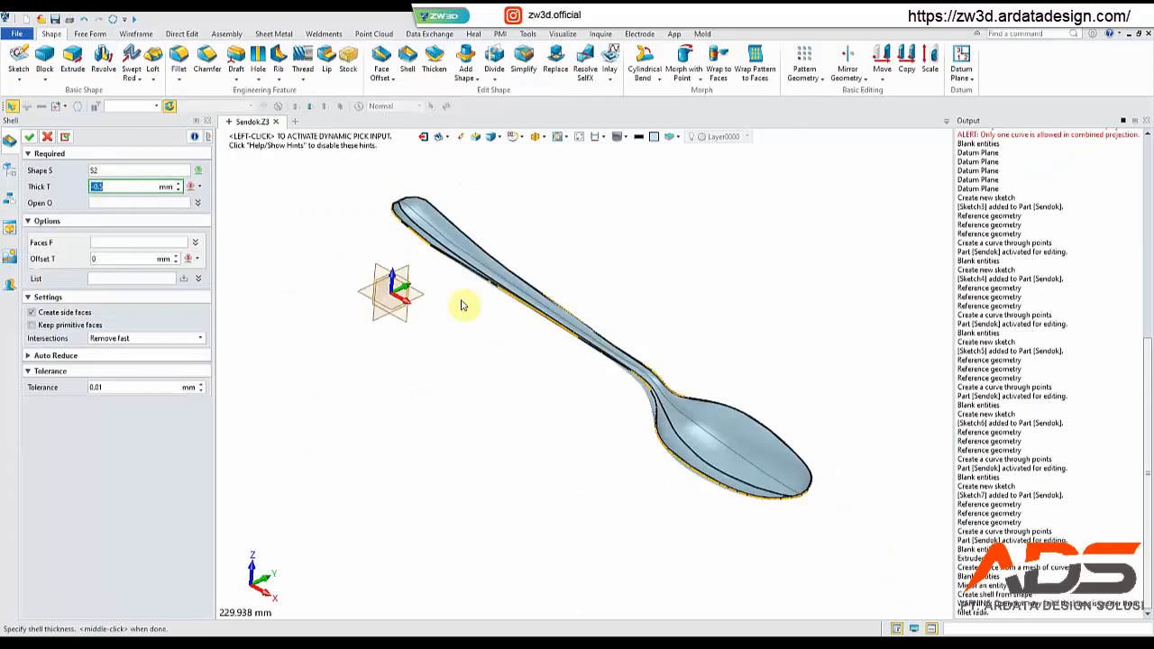
{"action": "left_click", "coordinate": [27, 141]}
{"action": "scroll", "coordinate": [793, 458], "scroll_direction": "up", "scroll_amount": 6}
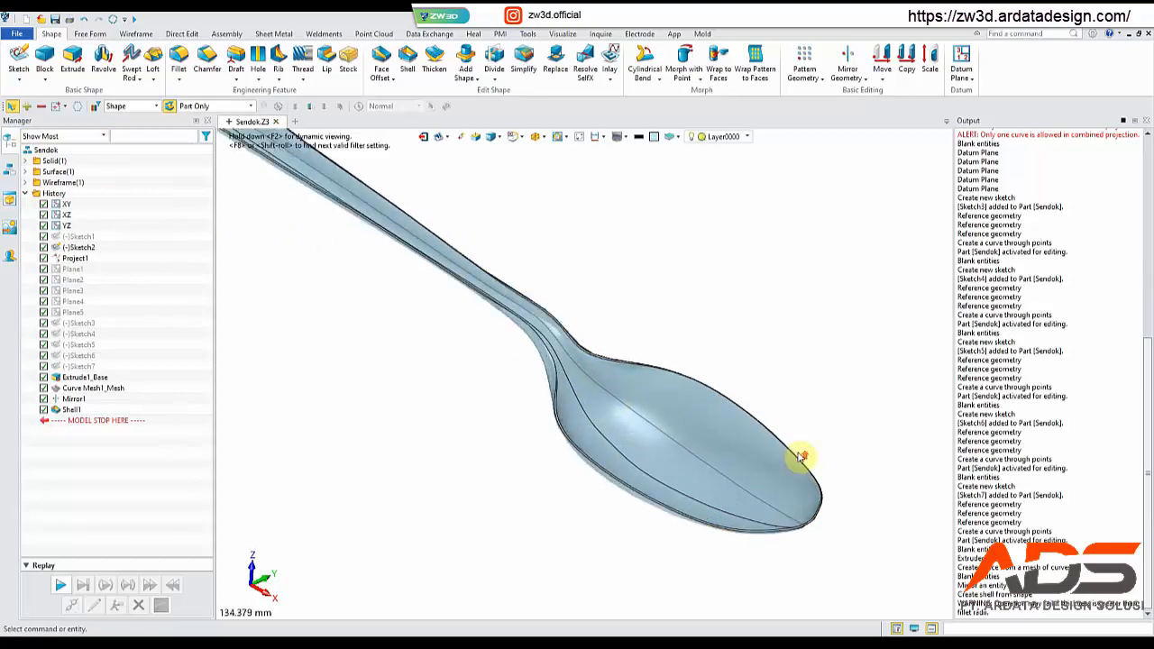
{"action": "right_click_drag", "start_coordinate": [756, 471], "coordinate": [720, 432]}
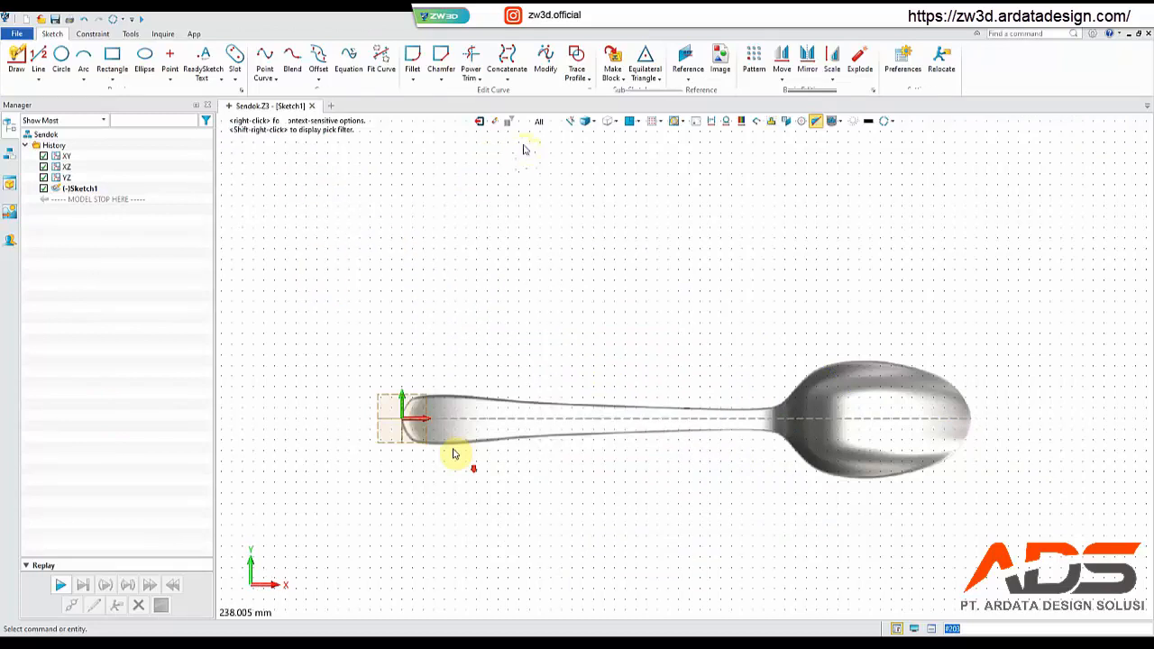
{"action": "left_click", "coordinate": [541, 121]}
{"action": "left_click", "coordinate": [541, 176]}
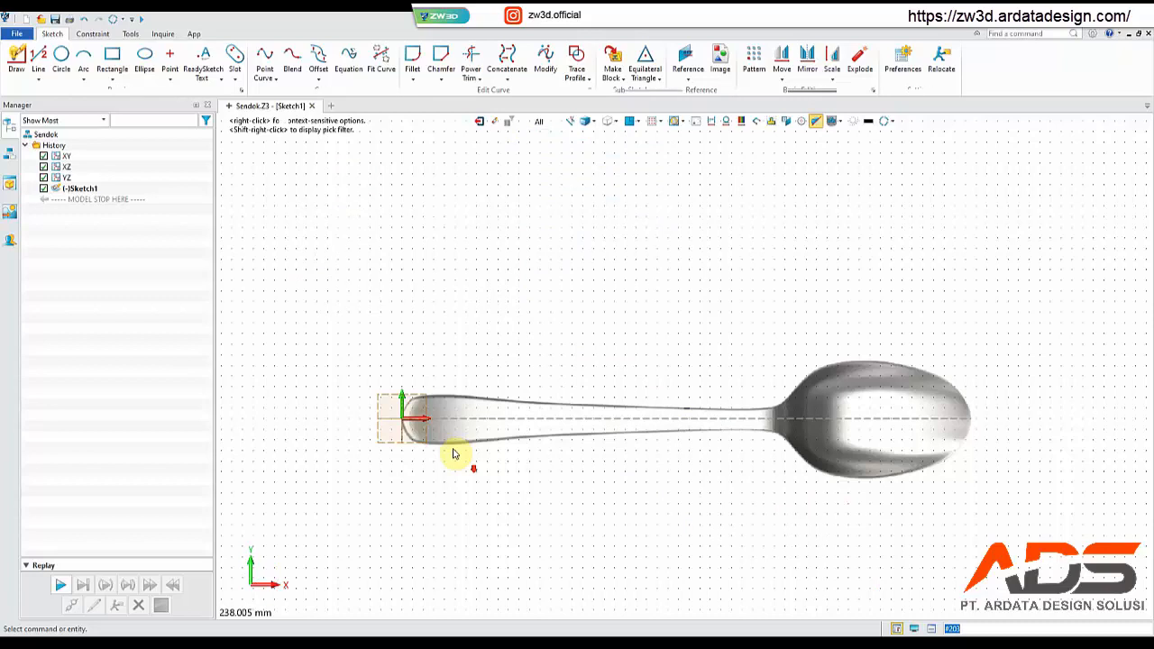
{"action": "scroll", "coordinate": [453, 454], "scroll_direction": "up", "scroll_amount": 2}
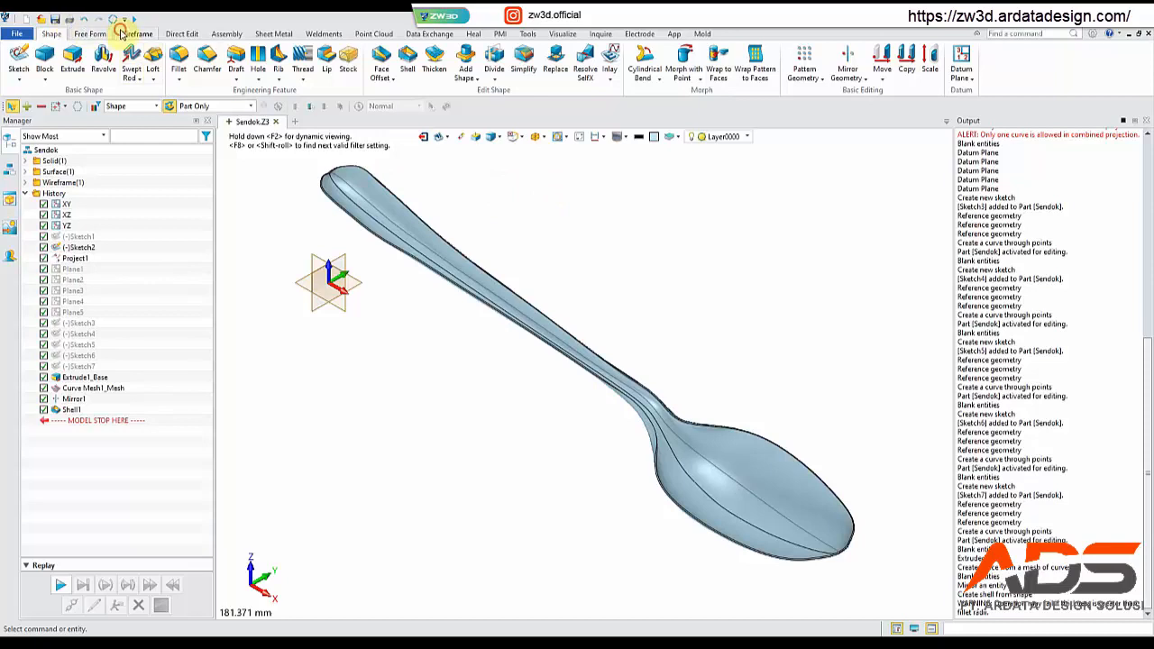
{"action": "left_click", "coordinate": [120, 32]}
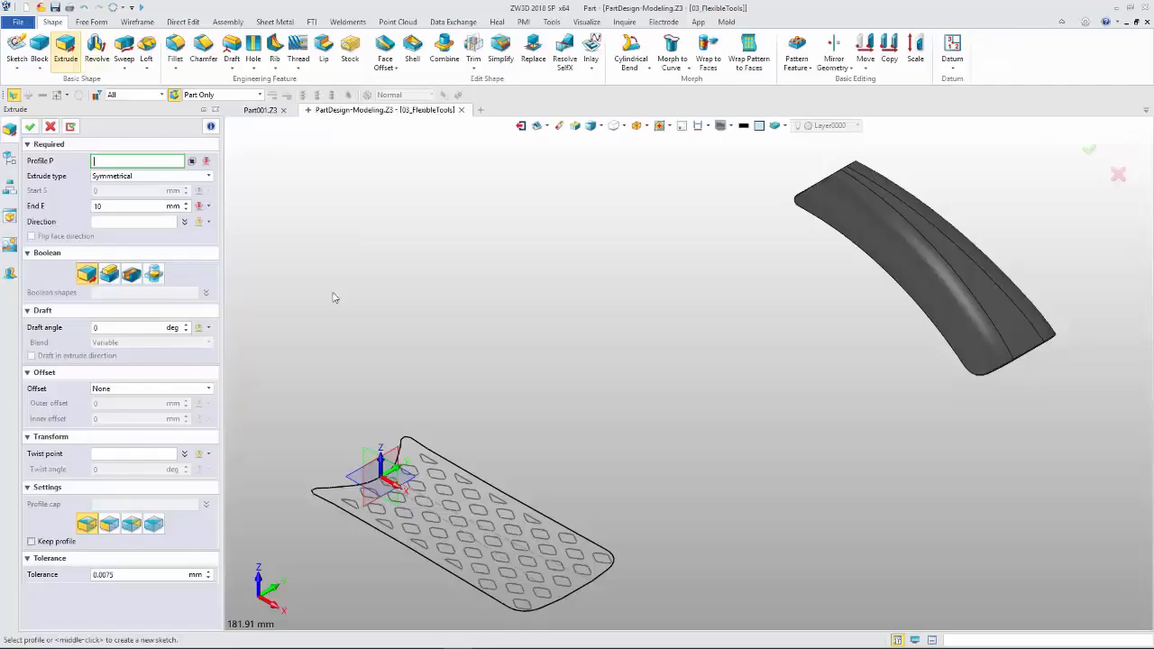
{"action": "left_click", "coordinate": [460, 455]}
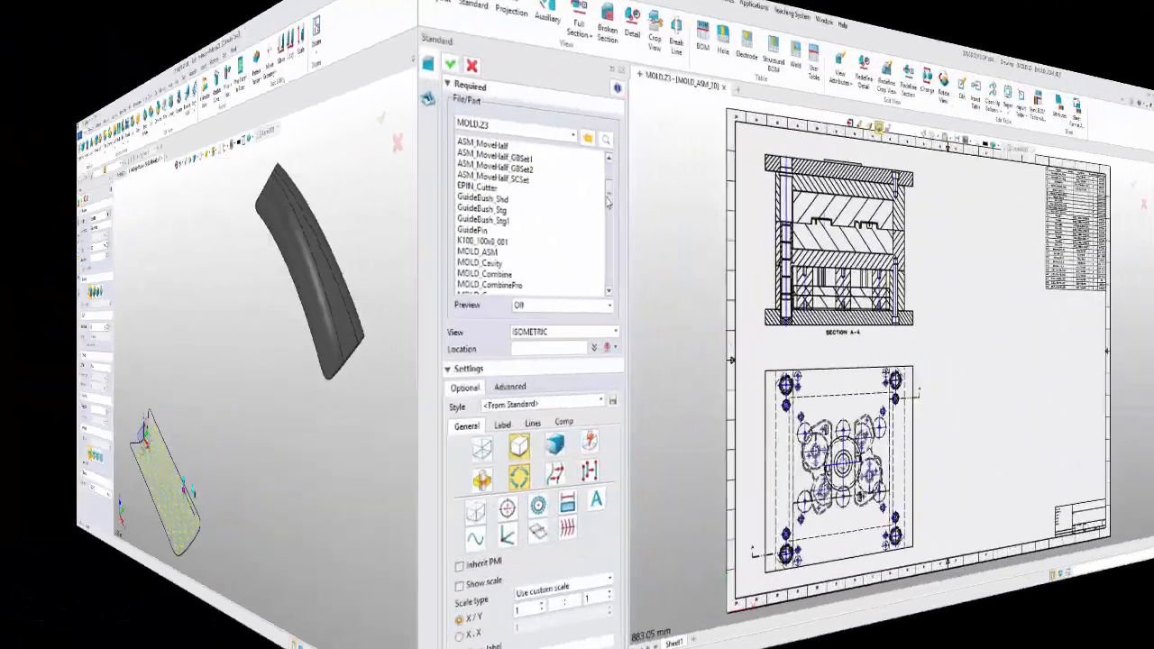
- Place an isometric view of MOLD_ASM in the empty area of the mold drawing sheet
{"action": "left_click", "coordinate": [532, 255]}
{"action": "left_click", "coordinate": [1008, 407]}
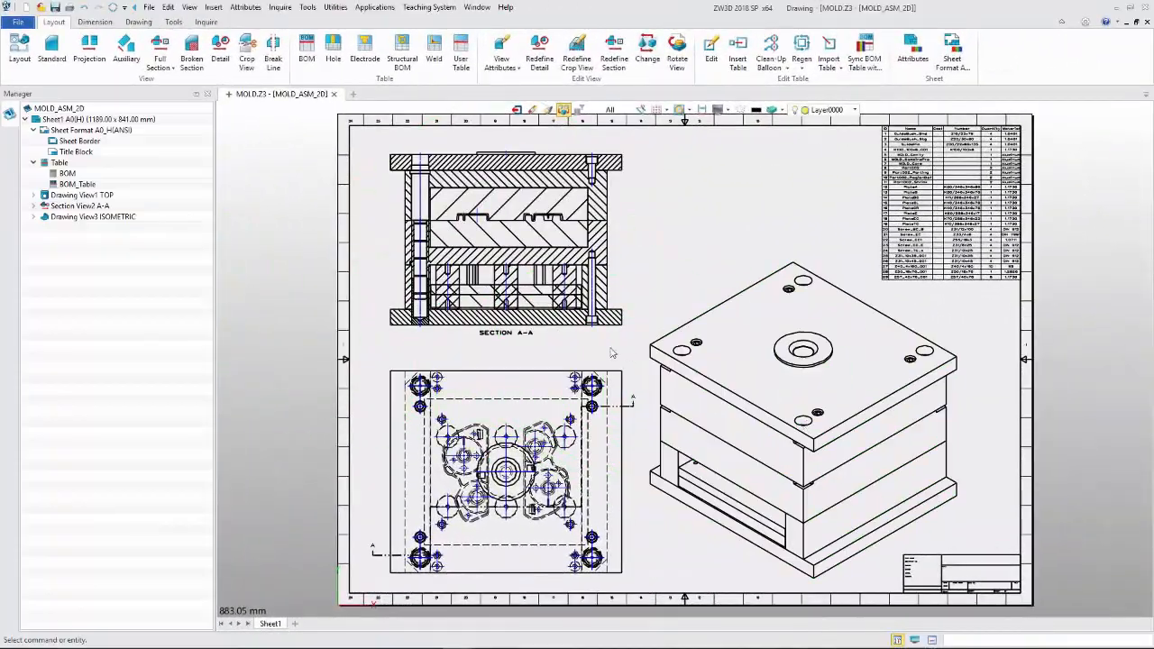